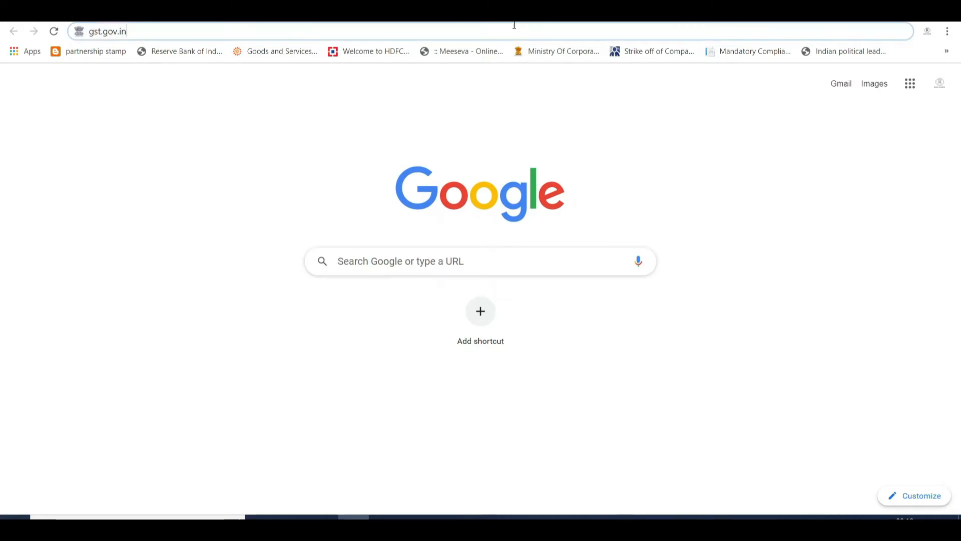
Step: Load the gst.gov.in website in the browser
{"action": "left_click", "coordinate": [514, 25]}
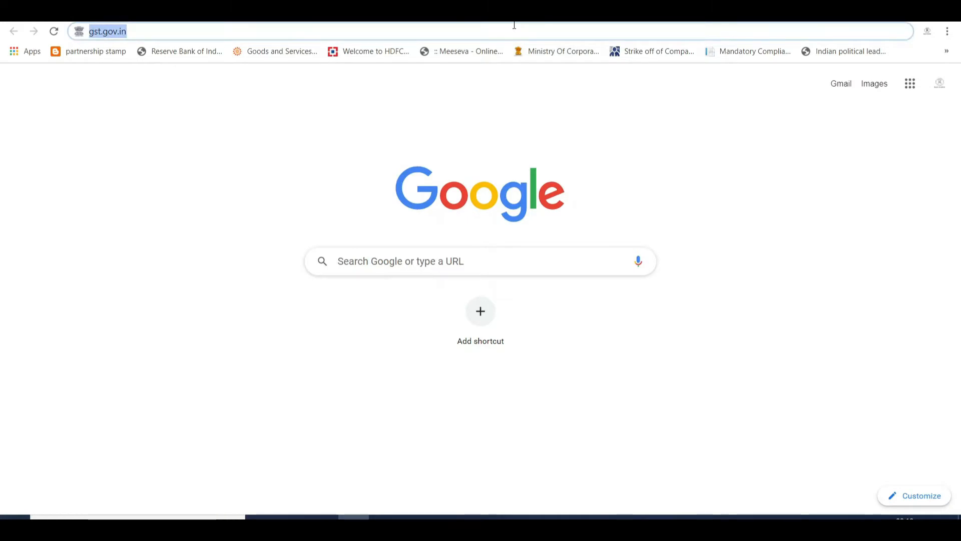
{"action": "left_click", "coordinate": [514, 25]}
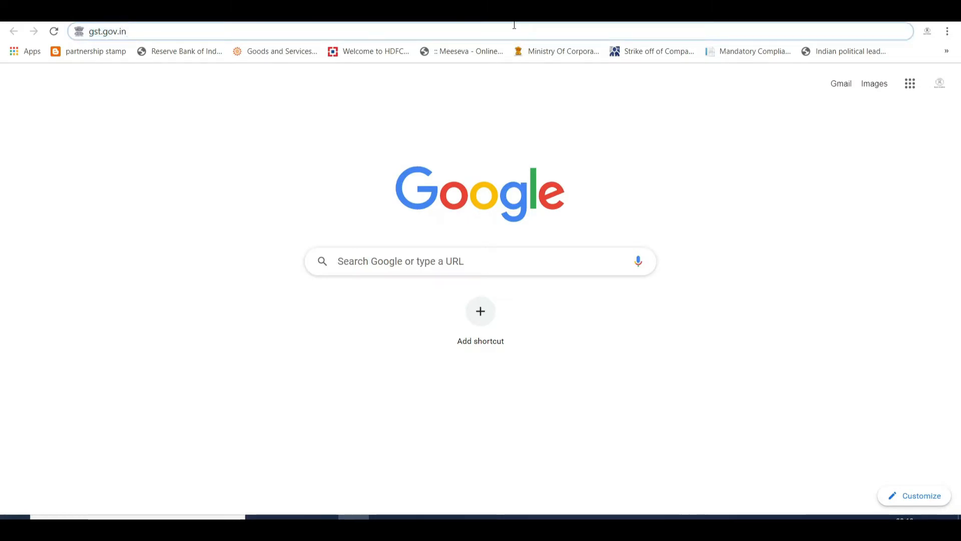
{"action": "key", "text": "Return"}
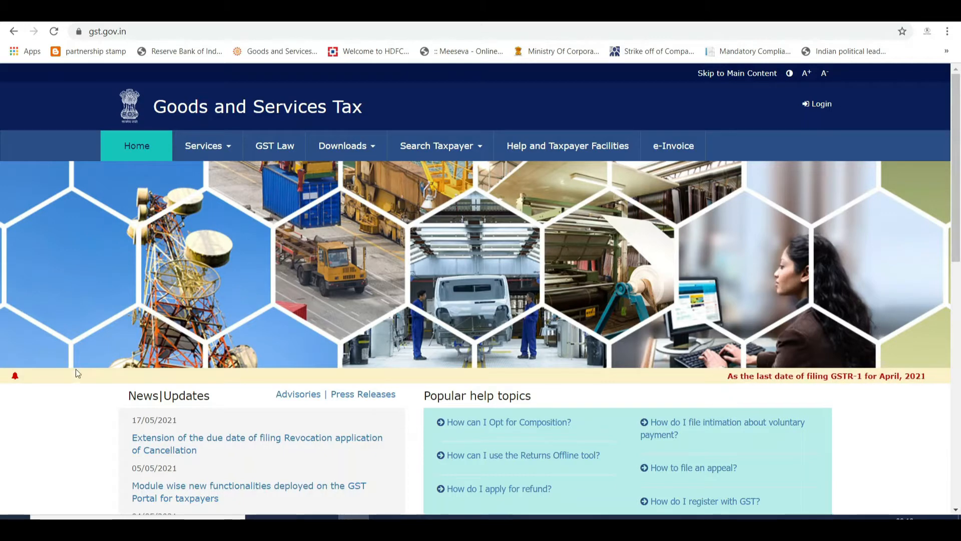
Step: Browse the home page and show the Services > Registration submenu
{"action": "scroll", "coordinate": [70, 402], "scroll_direction": "down", "scroll_amount": 2}
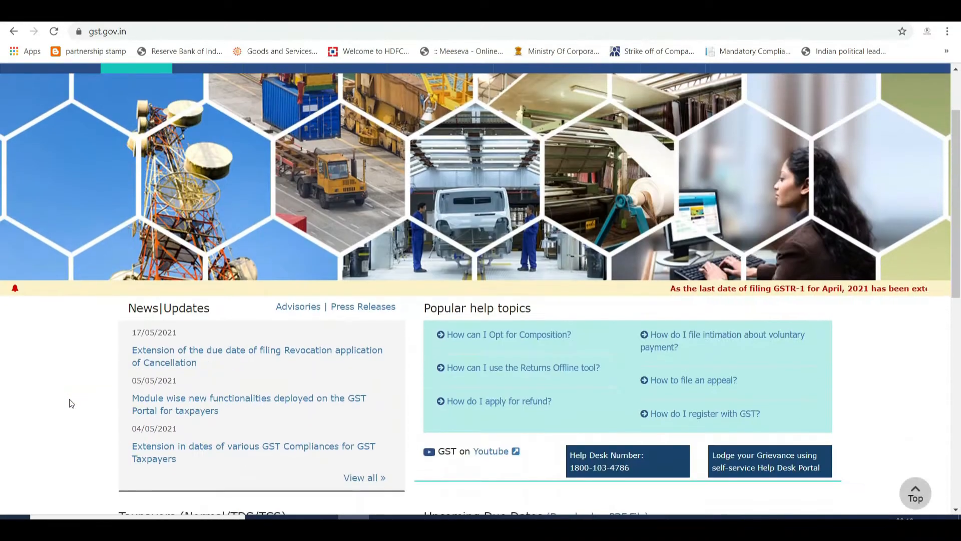
{"action": "scroll", "coordinate": [71, 403], "scroll_direction": "down", "scroll_amount": 5}
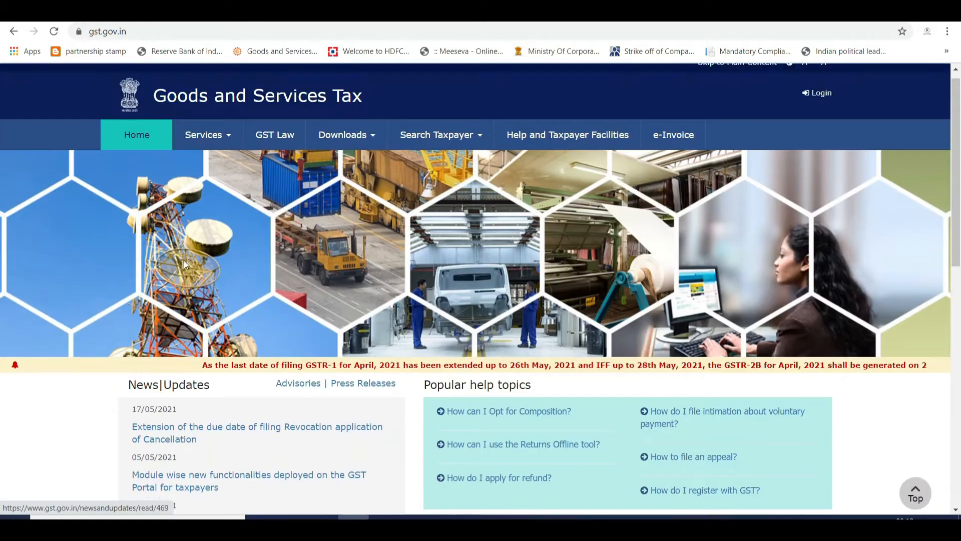
{"action": "scroll", "coordinate": [184, 263], "scroll_direction": "up", "scroll_amount": 8}
{"action": "mouse_move", "coordinate": [213, 150]}
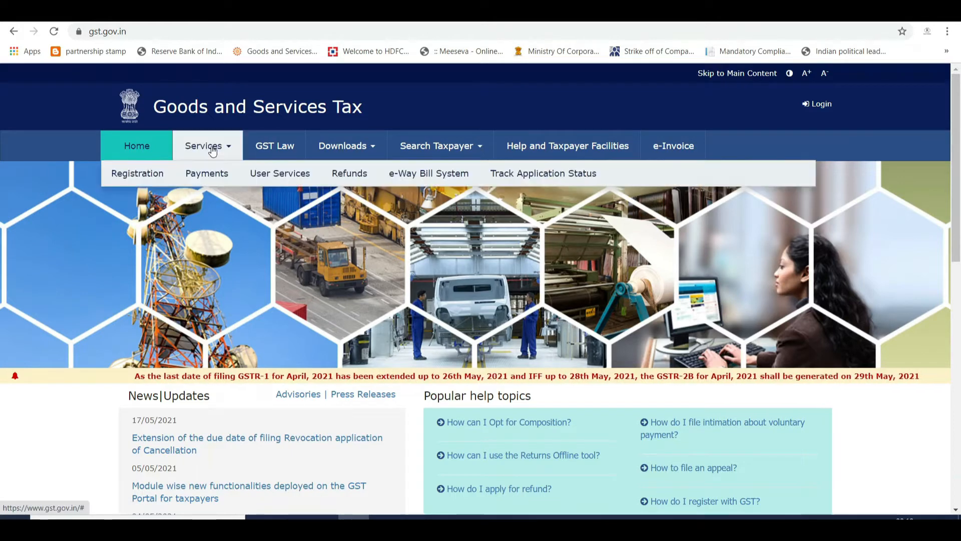
{"action": "mouse_move", "coordinate": [128, 178]}
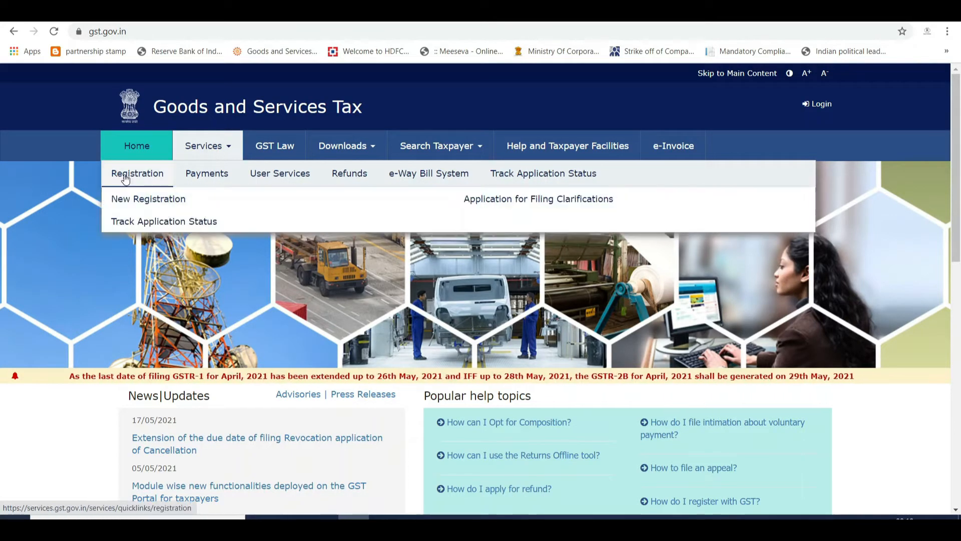
Step: Open the New Registration form and review its fields
{"action": "left_click", "coordinate": [140, 198]}
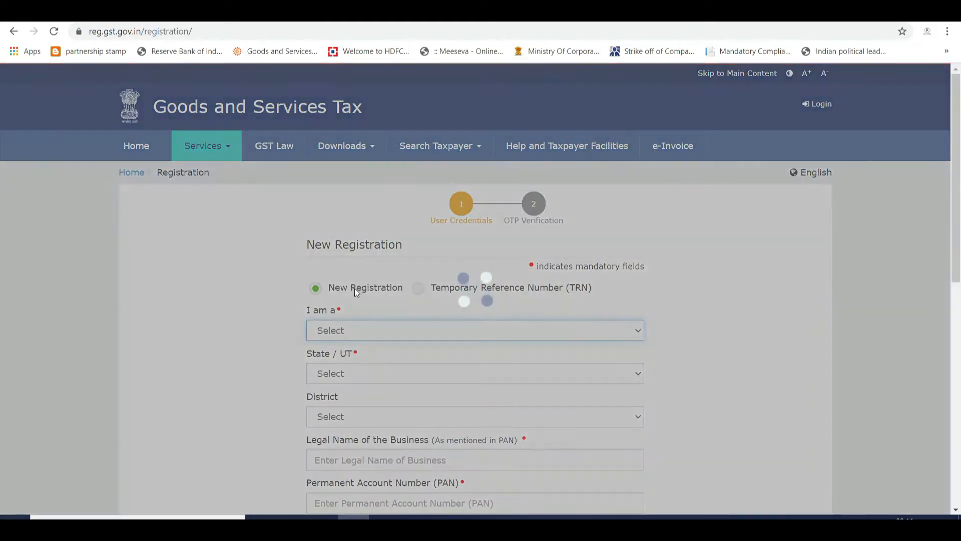
{"action": "scroll", "coordinate": [234, 330], "scroll_direction": "down", "scroll_amount": 2}
{"action": "scroll", "coordinate": [235, 330], "scroll_direction": "up", "scroll_amount": 1}
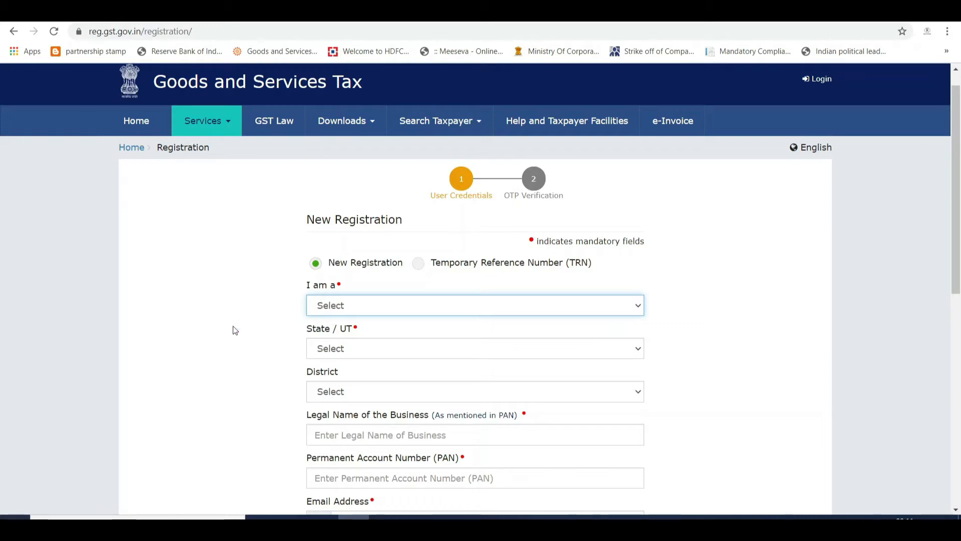
{"action": "scroll", "coordinate": [234, 328], "scroll_direction": "down", "scroll_amount": 2}
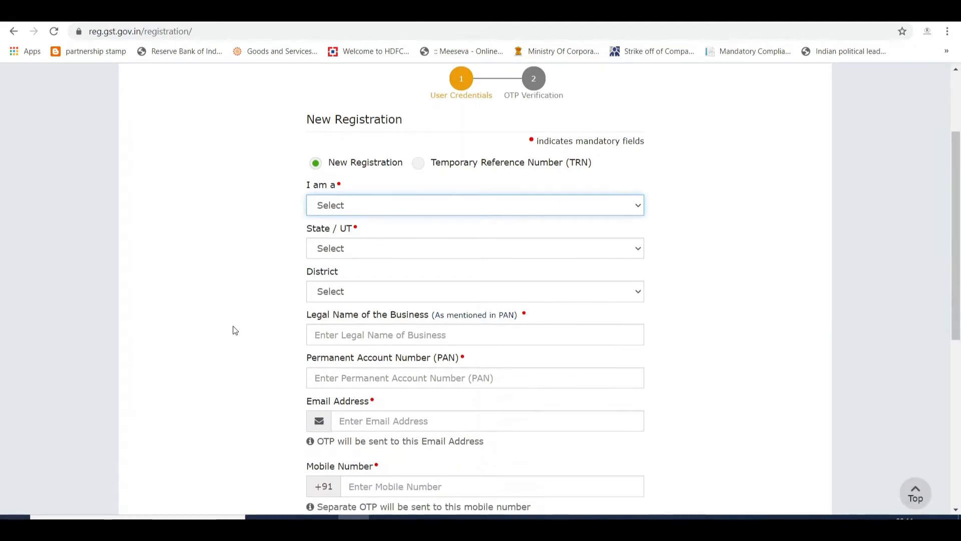
{"action": "scroll", "coordinate": [234, 328], "scroll_direction": "up", "scroll_amount": 2}
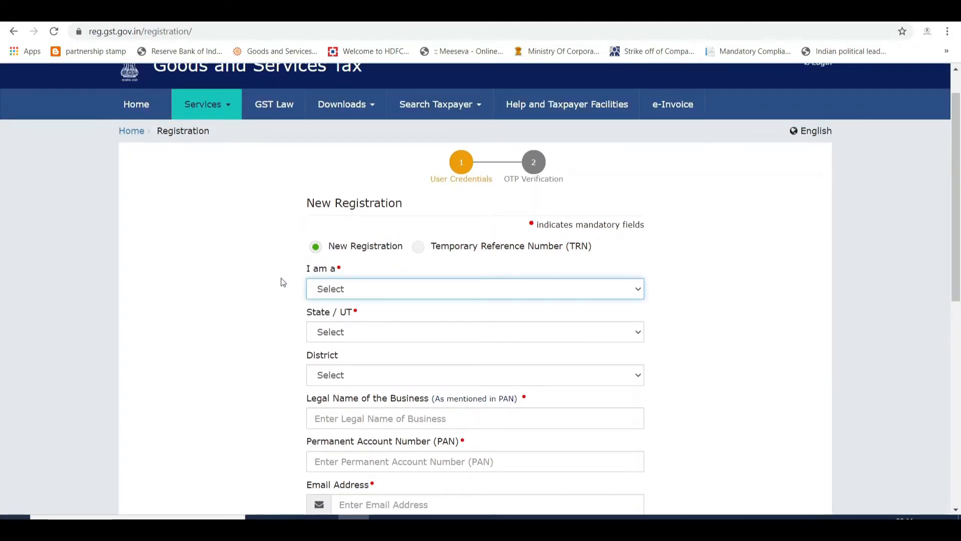
{"action": "scroll", "coordinate": [283, 283], "scroll_direction": "down", "scroll_amount": 1}
{"action": "scroll", "coordinate": [283, 282], "scroll_direction": "down", "scroll_amount": 3}
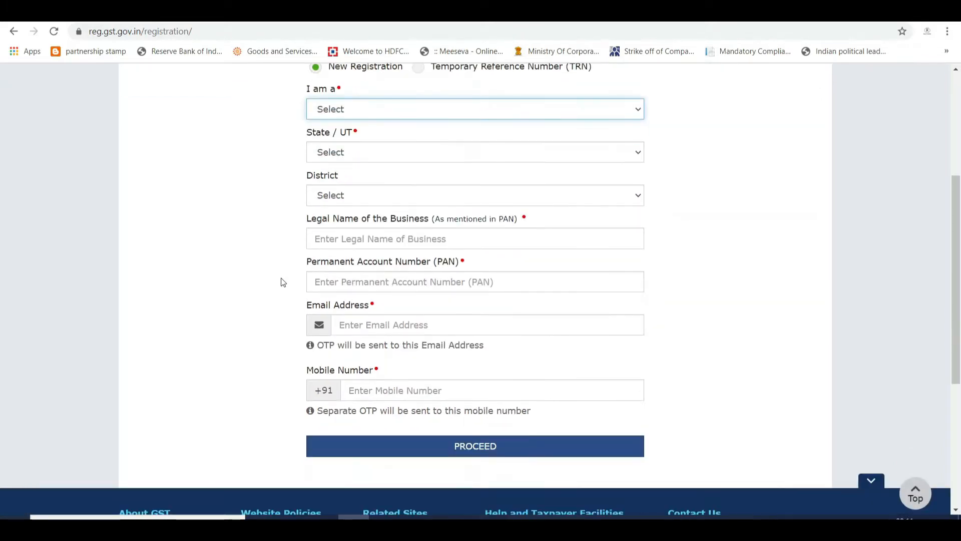
{"action": "scroll", "coordinate": [283, 283], "scroll_direction": "up", "scroll_amount": 1}
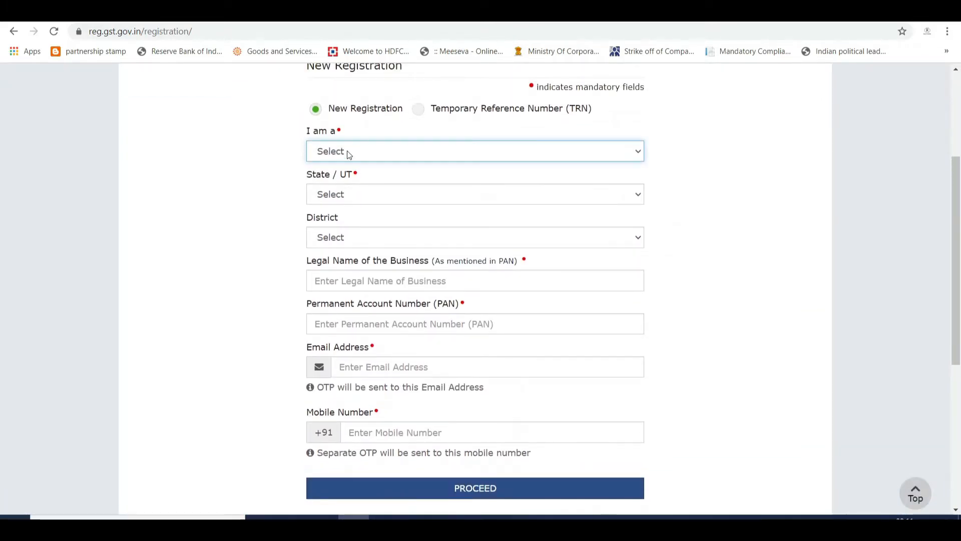
{"action": "scroll", "coordinate": [307, 153], "scroll_direction": "up", "scroll_amount": 1}
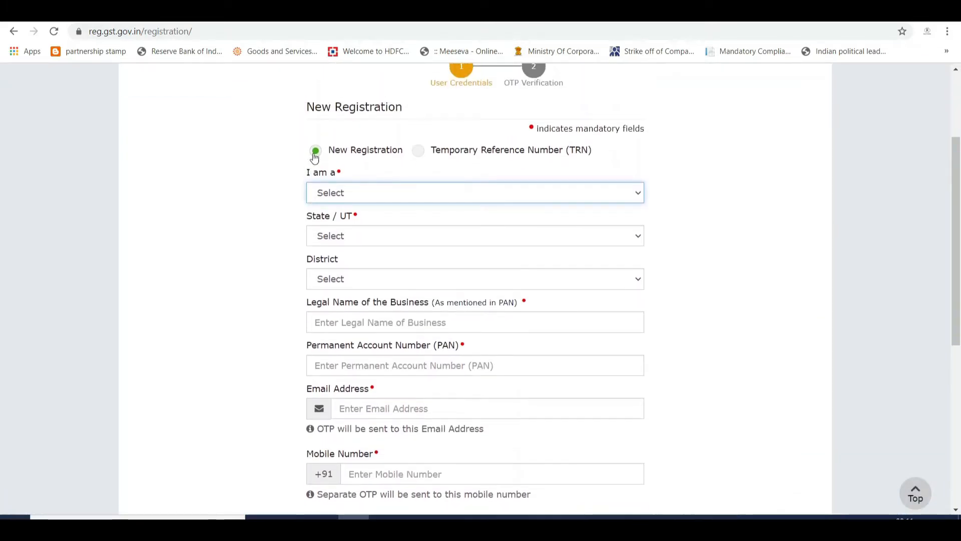
Step: Choose Taxpayer as applicant type, Andhra Pradesh as state and Visakhapatnam as district
{"action": "left_click", "coordinate": [349, 197]}
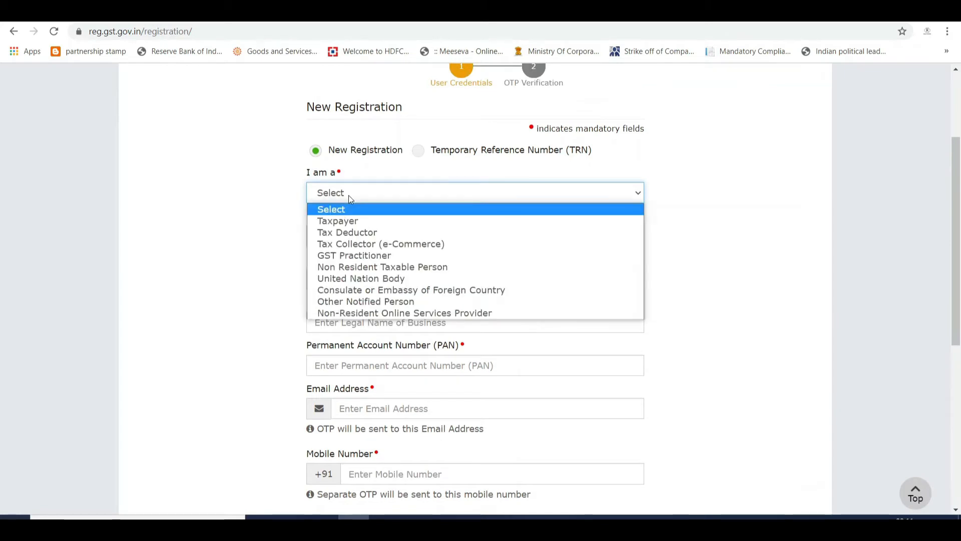
{"action": "left_click", "coordinate": [350, 222]}
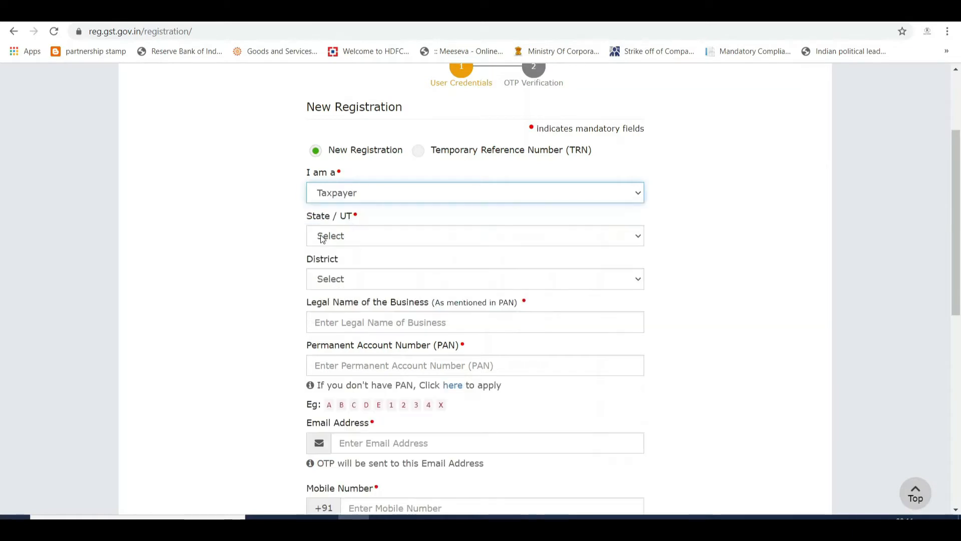
{"action": "left_click", "coordinate": [339, 236]}
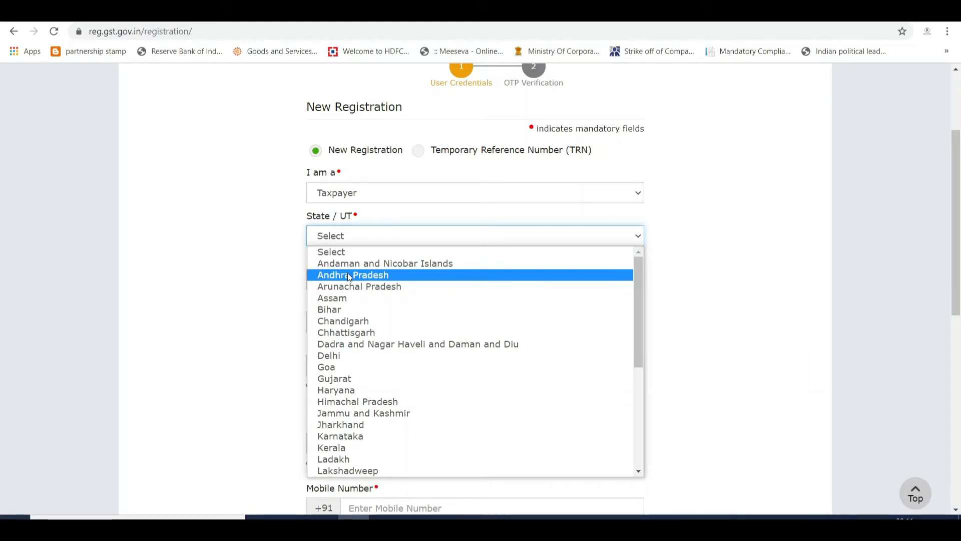
{"action": "left_click", "coordinate": [349, 276]}
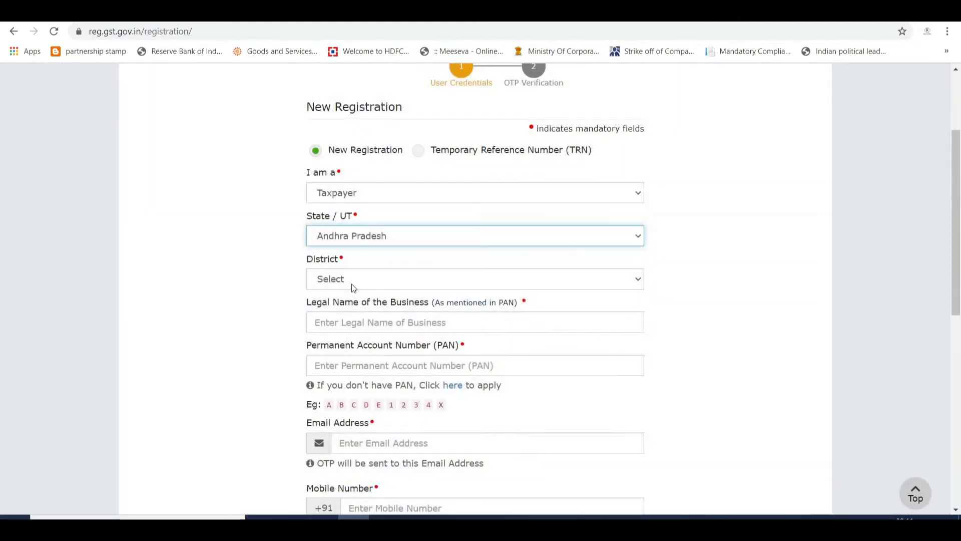
{"action": "left_click", "coordinate": [353, 283]}
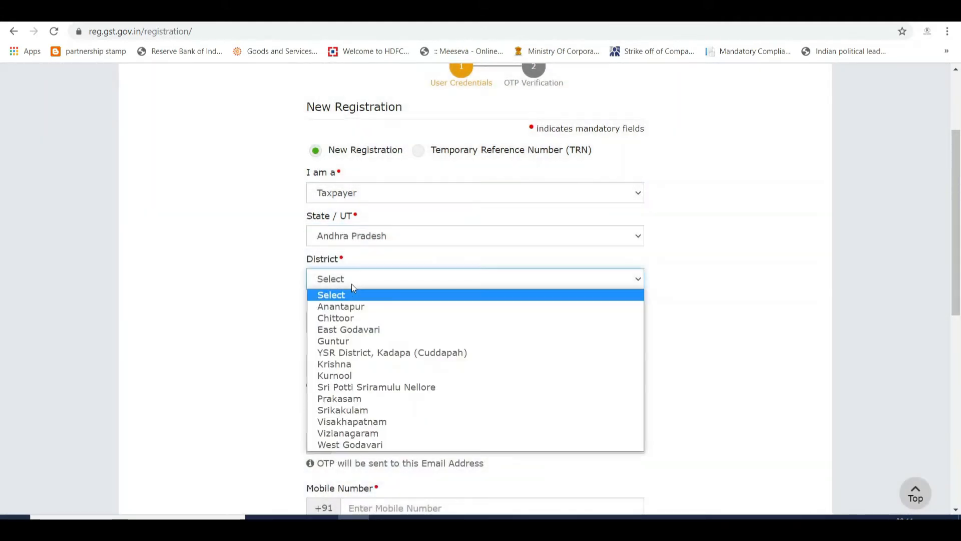
{"action": "left_click", "coordinate": [358, 425]}
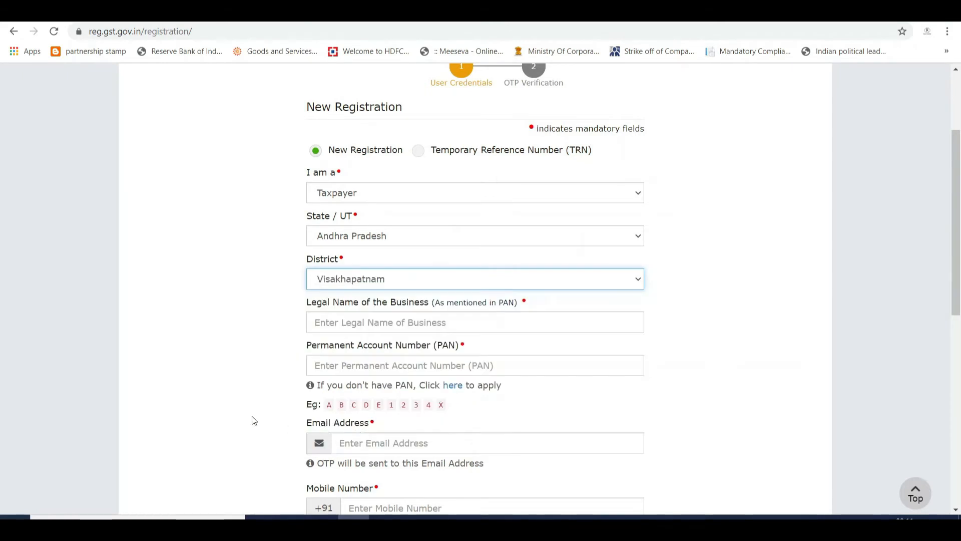
{"action": "scroll", "coordinate": [307, 334], "scroll_direction": "down", "scroll_amount": 3}
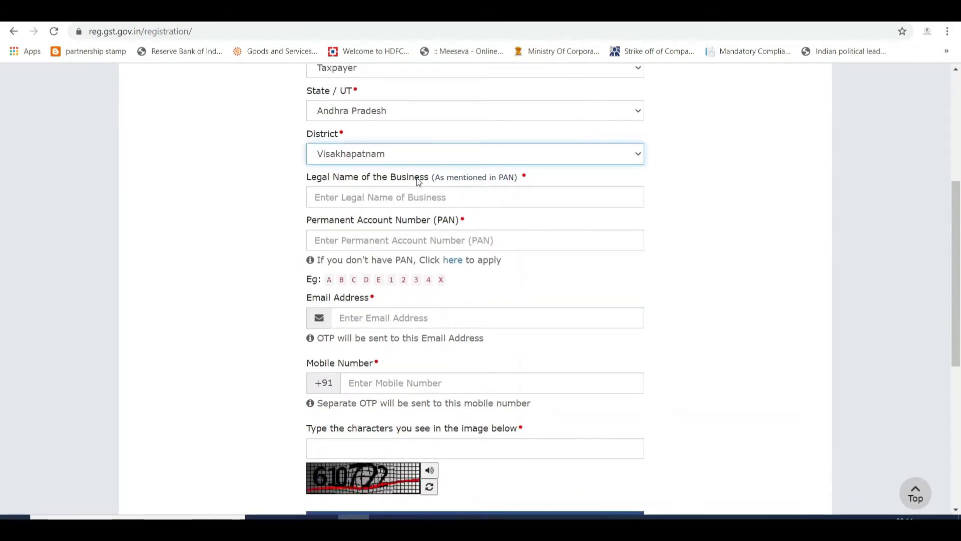
Step: Fill in the business's legal name, the PAN, e-mail address, mobile number and captcha characters
{"action": "left_click", "coordinate": [378, 199]}
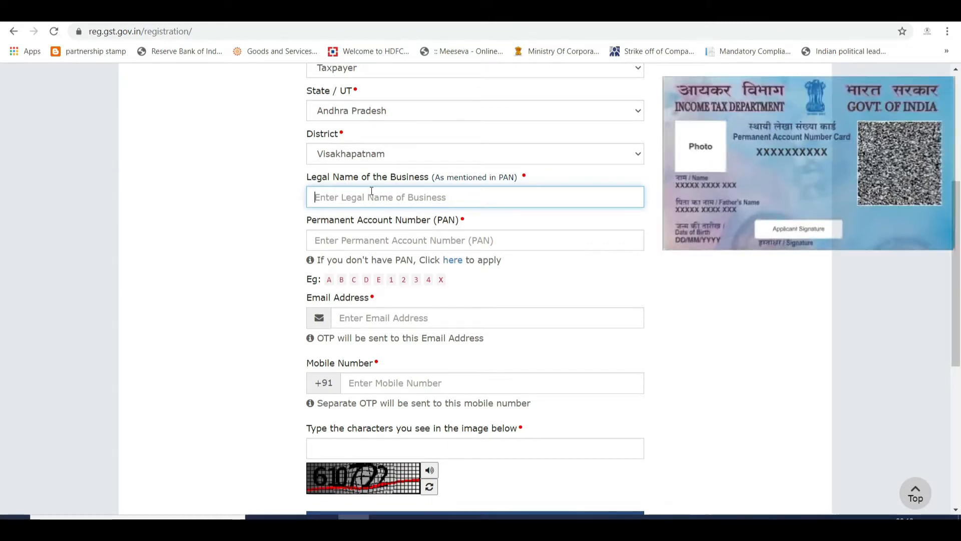
{"action": "left_click", "coordinate": [377, 238]}
{"action": "scroll", "coordinate": [377, 238], "scroll_direction": "down", "scroll_amount": 1}
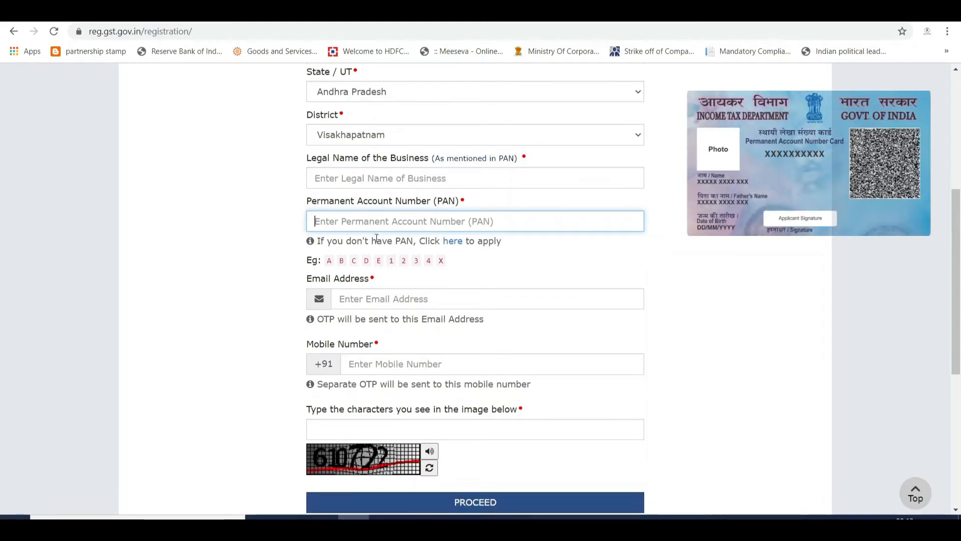
{"action": "scroll", "coordinate": [377, 239], "scroll_direction": "down", "scroll_amount": 1}
{"action": "left_click", "coordinate": [364, 253]}
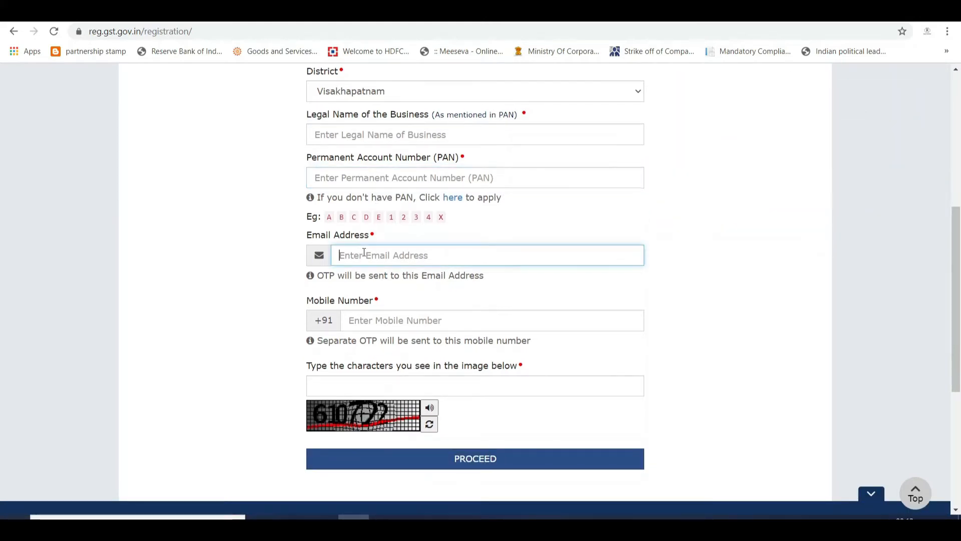
{"action": "scroll", "coordinate": [364, 252], "scroll_direction": "down", "scroll_amount": 1}
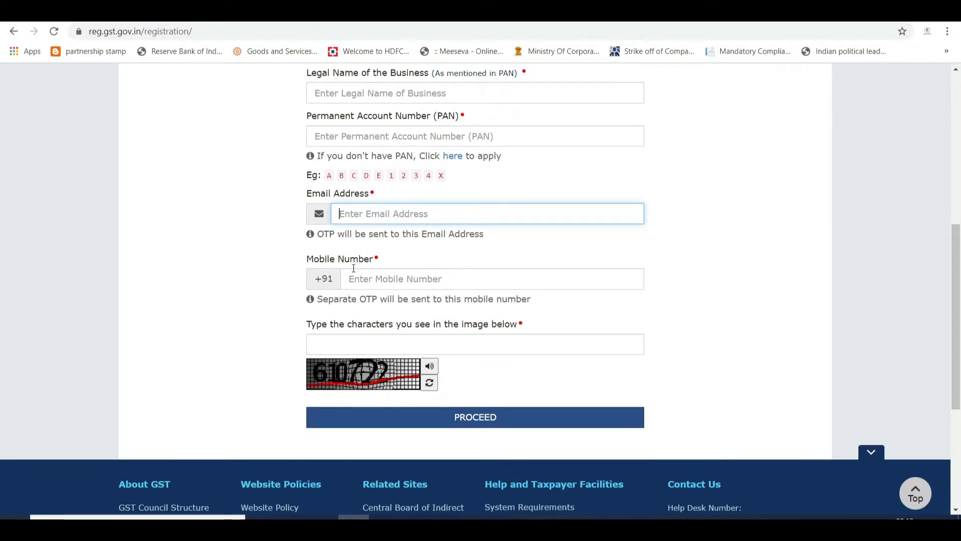
{"action": "left_click", "coordinate": [366, 282]}
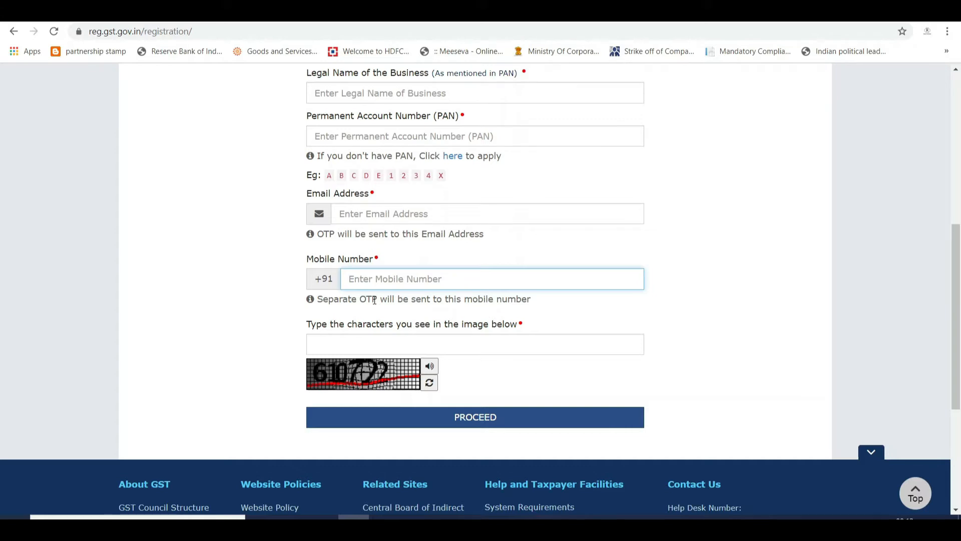
{"action": "left_click", "coordinate": [325, 346]}
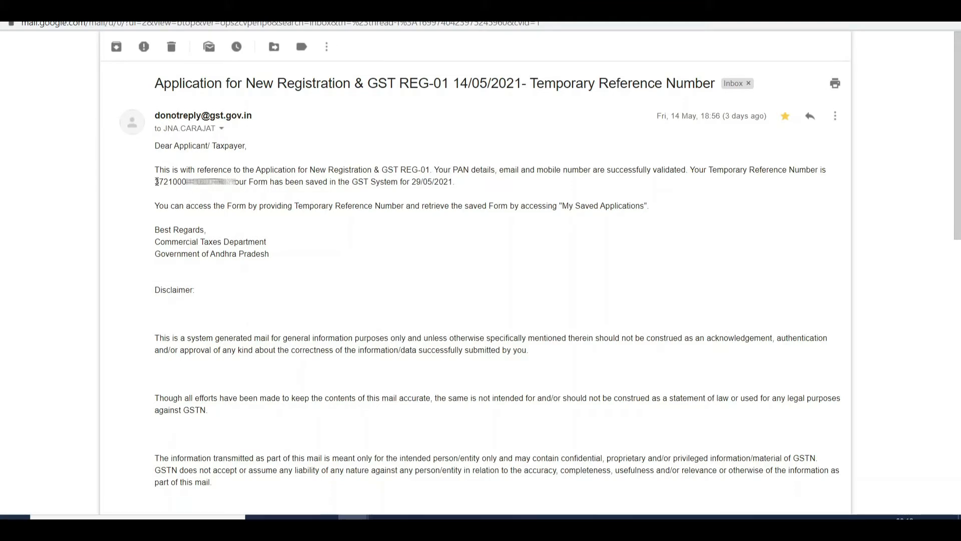
Step: Select the Temporary Reference Number text in the GST registration e-mail
{"action": "left_click_drag", "start_coordinate": [157, 181], "coordinate": [231, 183]}
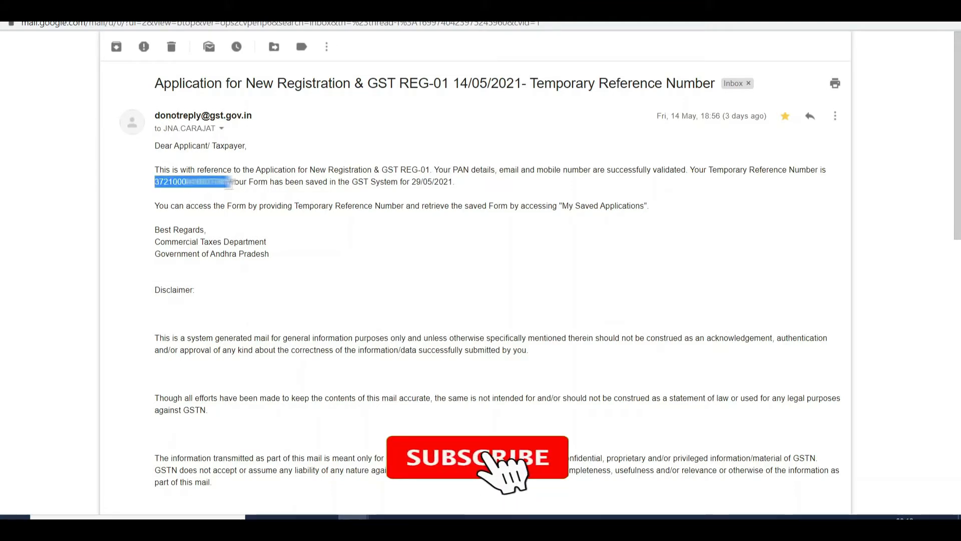
{"action": "left_click", "coordinate": [229, 184]}
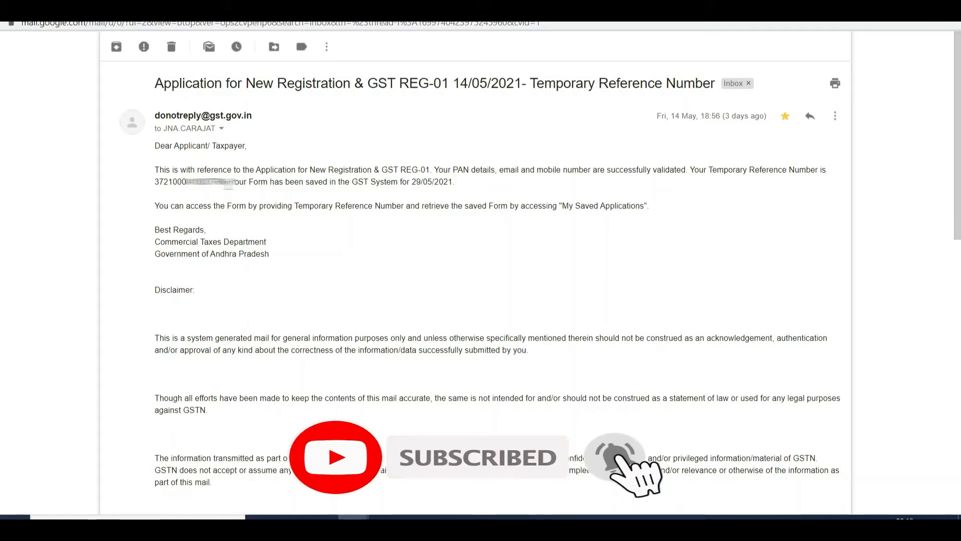
{"action": "left_click_drag", "start_coordinate": [229, 184], "coordinate": [154, 183]}
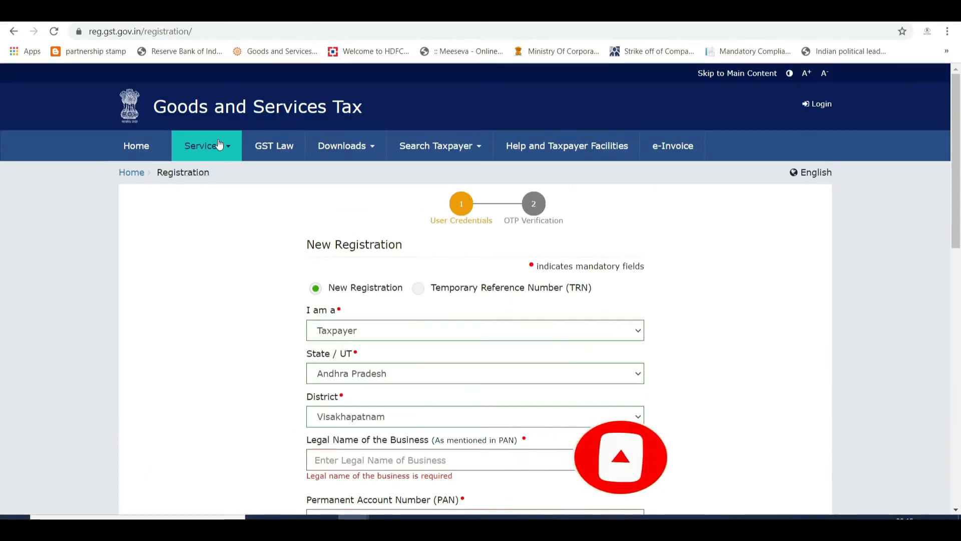
Step: Return to the New Registration page, discarding unsaved form changes
{"action": "mouse_move", "coordinate": [220, 140]}
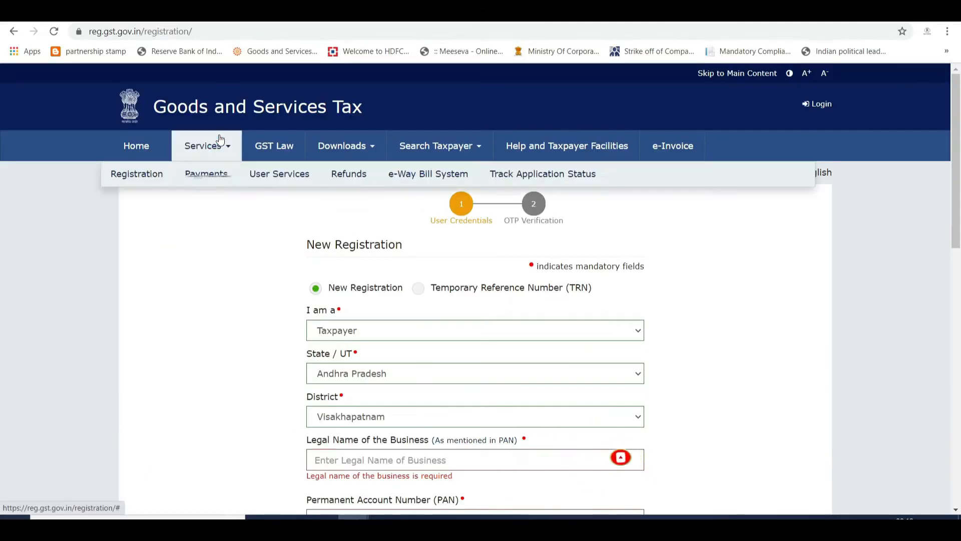
{"action": "mouse_move", "coordinate": [155, 172]}
{"action": "left_click", "coordinate": [167, 199]}
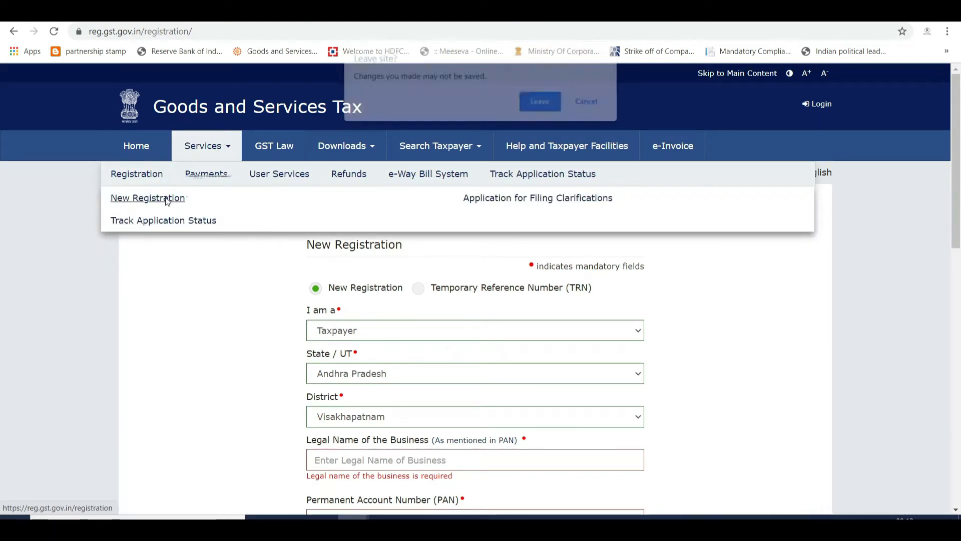
{"action": "left_click", "coordinate": [540, 102]}
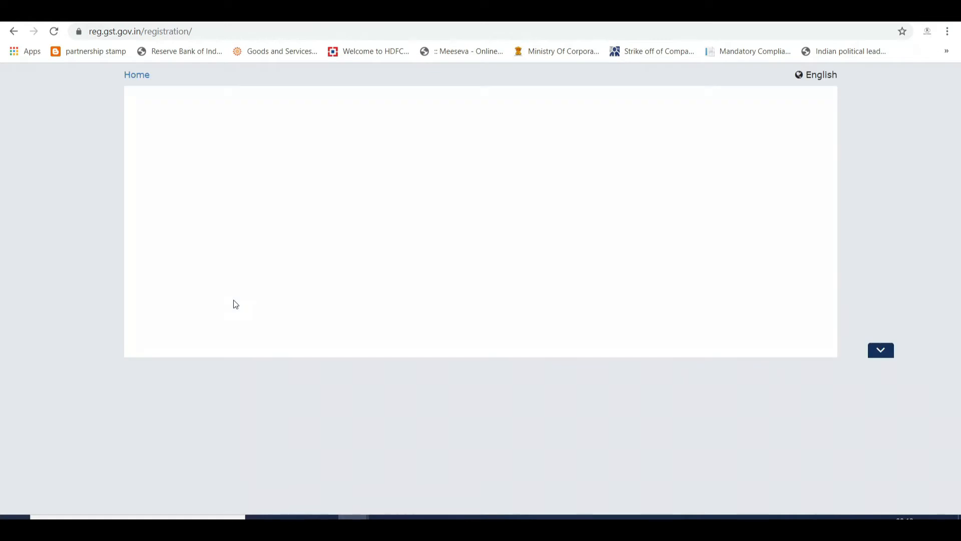
{"action": "scroll", "coordinate": [235, 304], "scroll_direction": "down", "scroll_amount": 3}
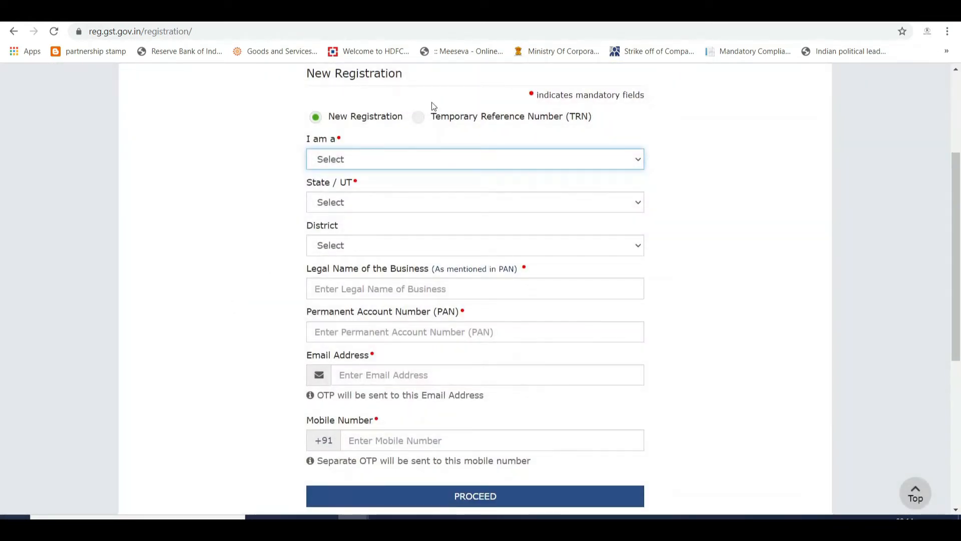
Step: Log in with the pasted TRN and the captcha, then verify with the emailed OTP
{"action": "left_click", "coordinate": [419, 120]}
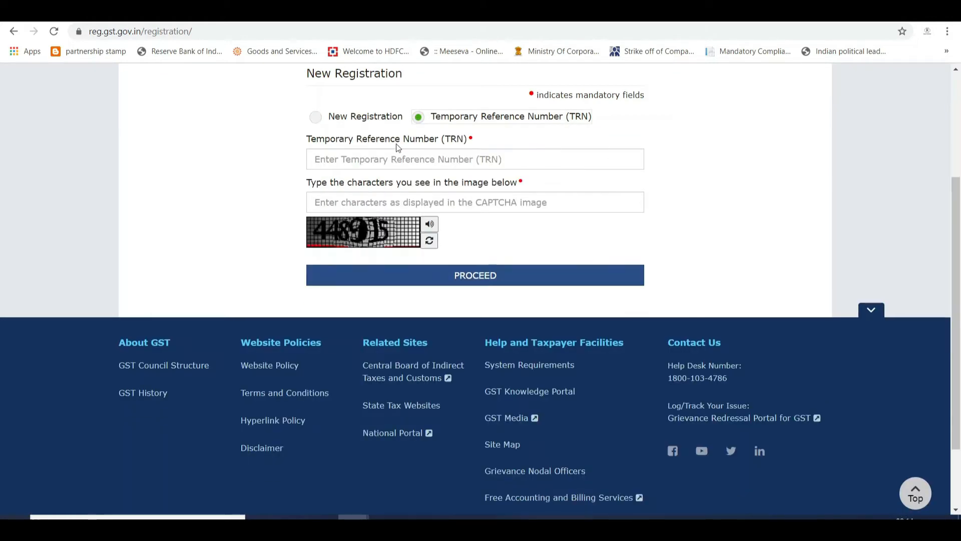
{"action": "left_click", "coordinate": [384, 158]}
{"action": "key", "text": "ctrl+v"}
{"action": "left_click", "coordinate": [315, 202]}
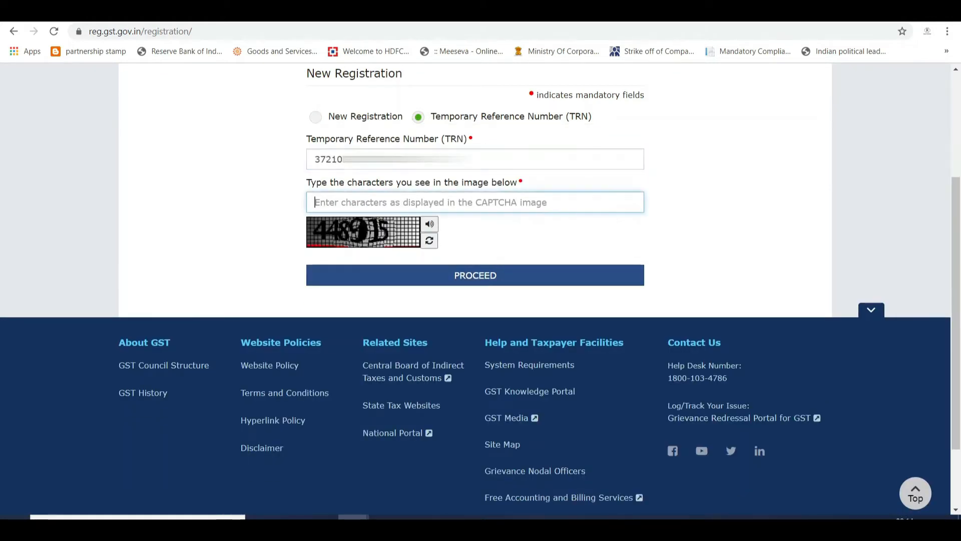
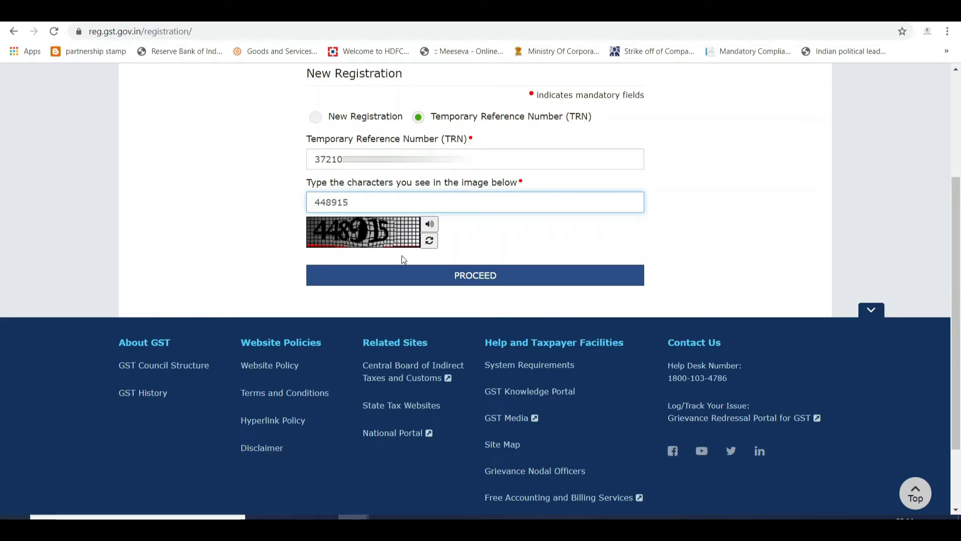
{"action": "left_click", "coordinate": [490, 274]}
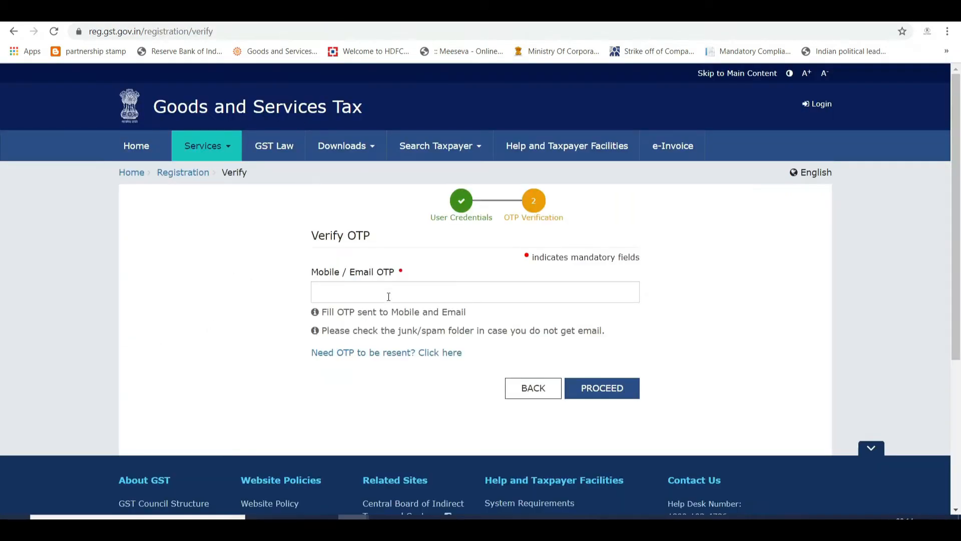
{"action": "left_click", "coordinate": [389, 297]}
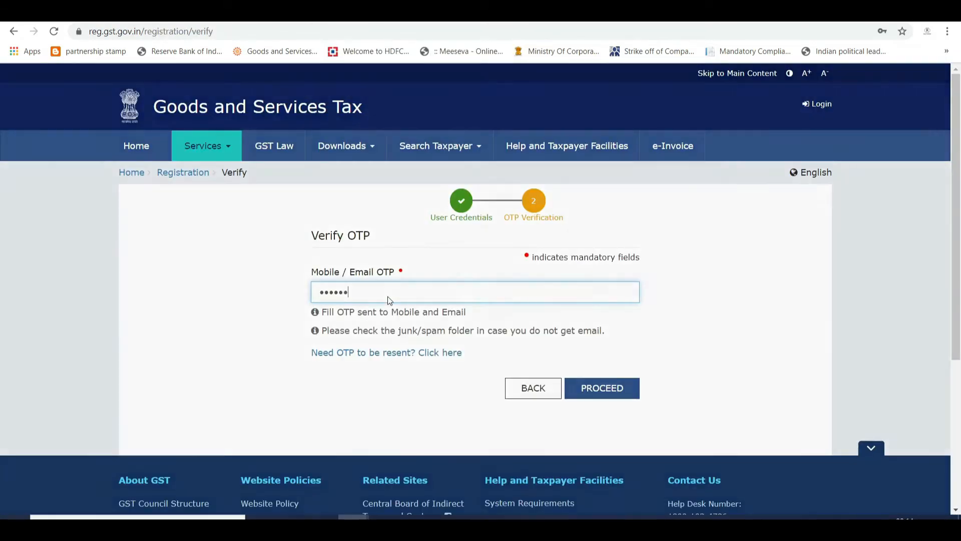
{"action": "key", "text": "Return"}
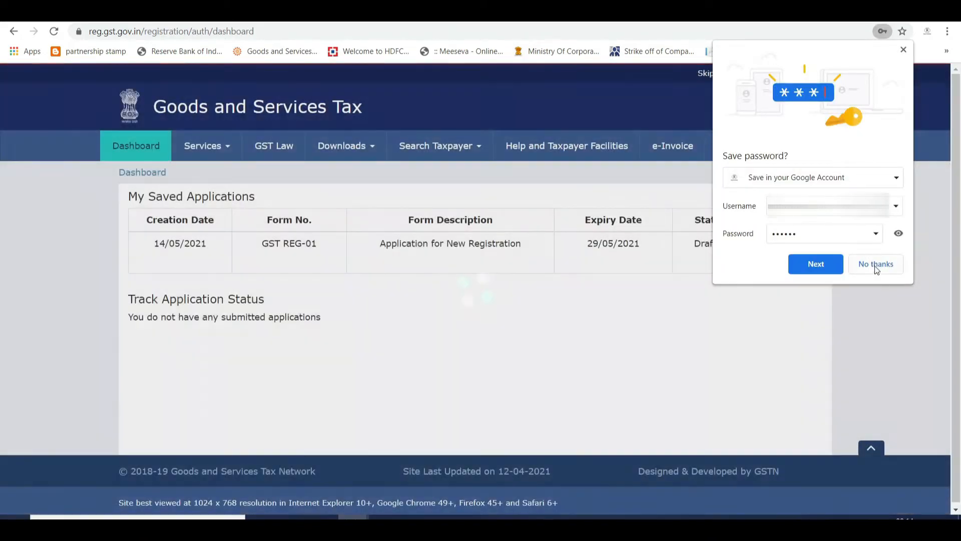
Step: Decline saving the password and open the GST REG-01 draft for editing
{"action": "left_click", "coordinate": [874, 264]}
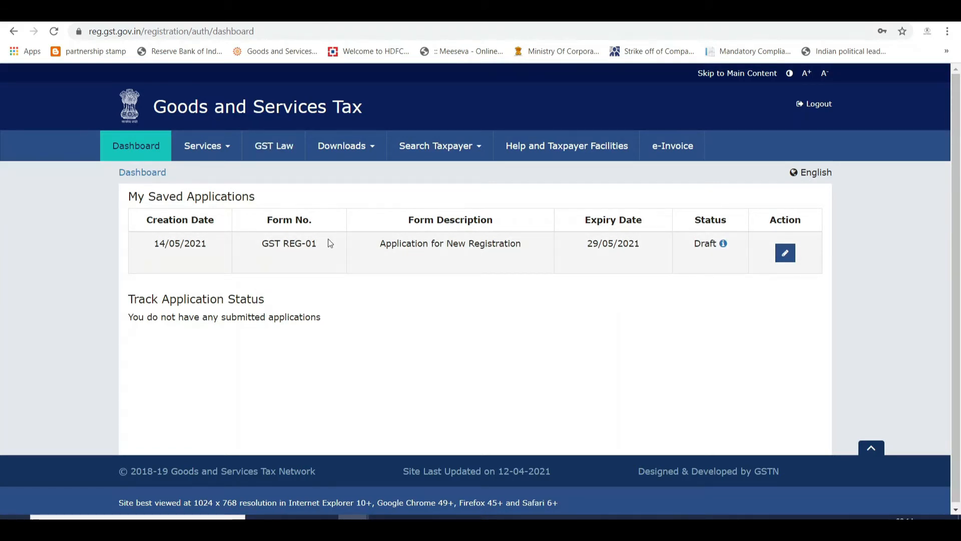
{"action": "left_click", "coordinate": [786, 254]}
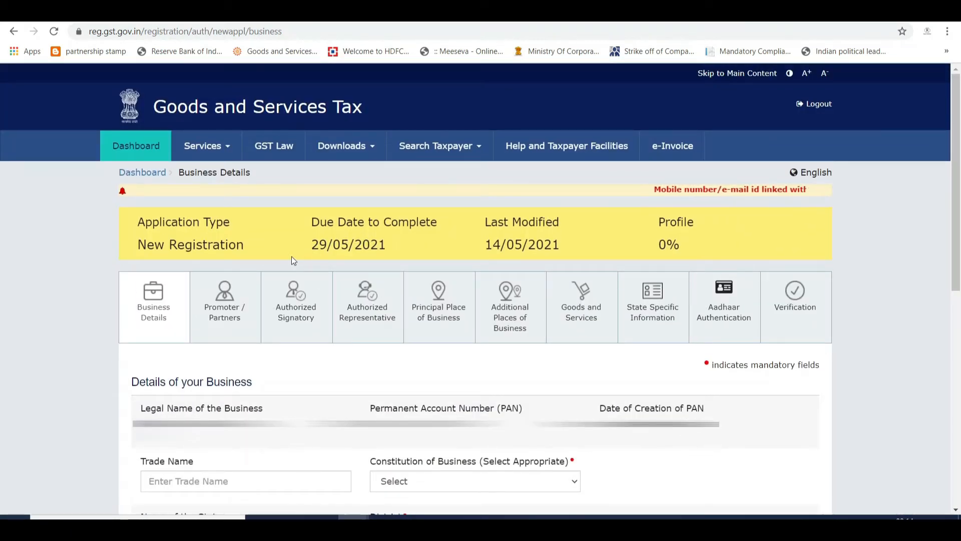
{"action": "left_click_drag", "start_coordinate": [313, 247], "coordinate": [387, 246]}
{"action": "left_click", "coordinate": [390, 248]}
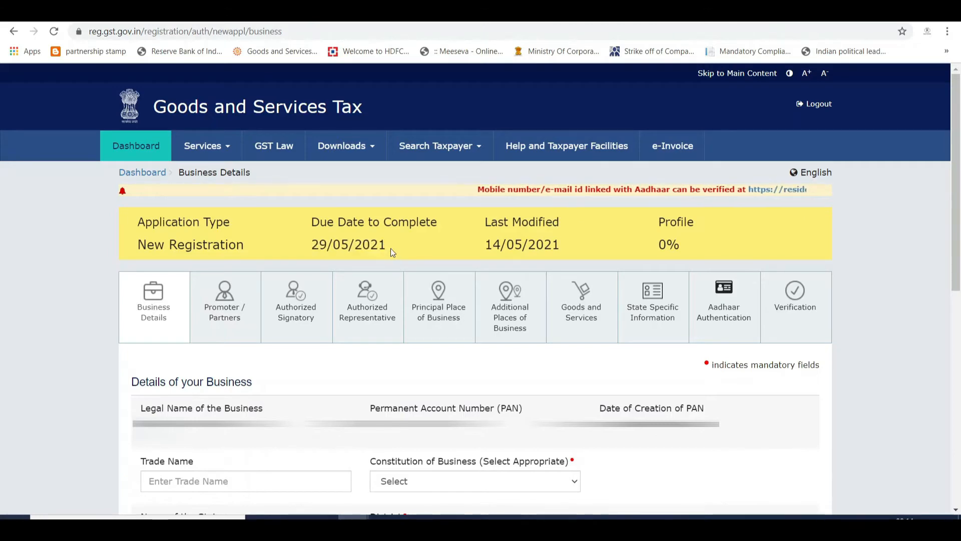
{"action": "scroll", "coordinate": [390, 248], "scroll_direction": "down", "scroll_amount": 5}
{"action": "scroll", "coordinate": [392, 252], "scroll_direction": "up", "scroll_amount": 3}
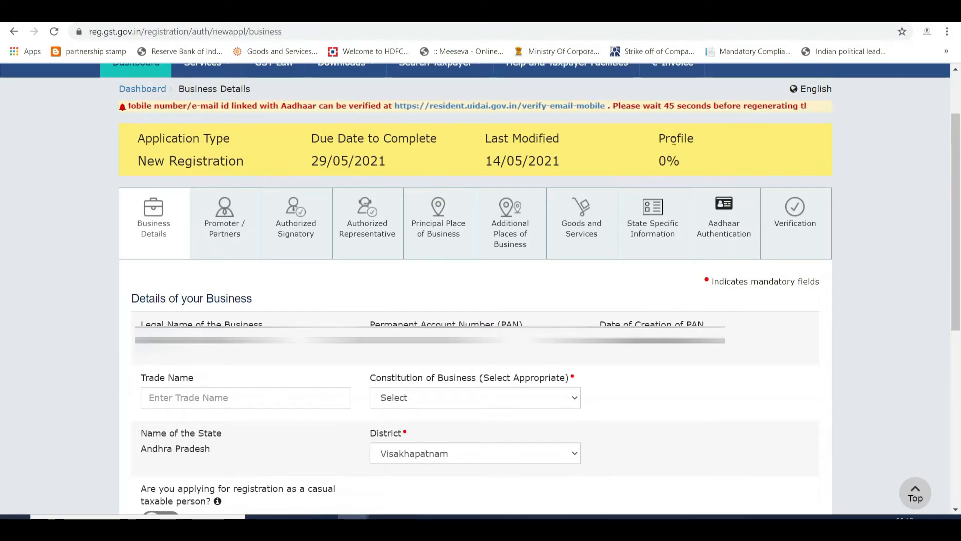
{"action": "left_click_drag", "start_coordinate": [657, 161], "coordinate": [681, 164]}
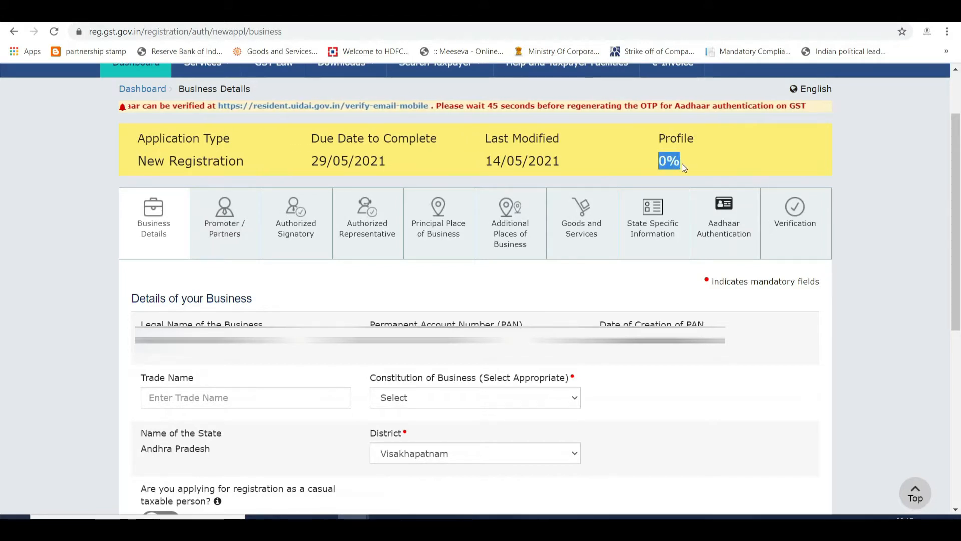
{"action": "left_click", "coordinate": [716, 165]}
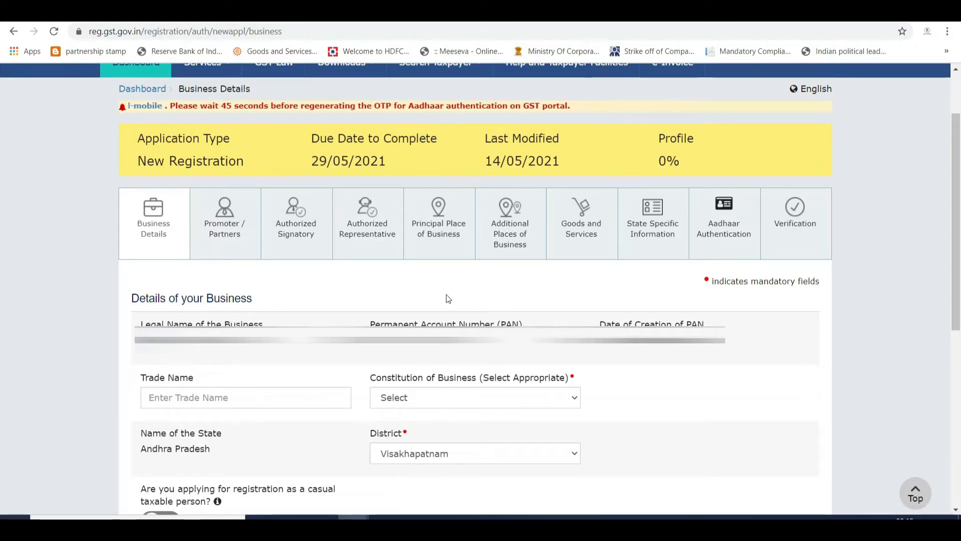
{"action": "left_click_drag", "start_coordinate": [660, 161], "coordinate": [682, 162]}
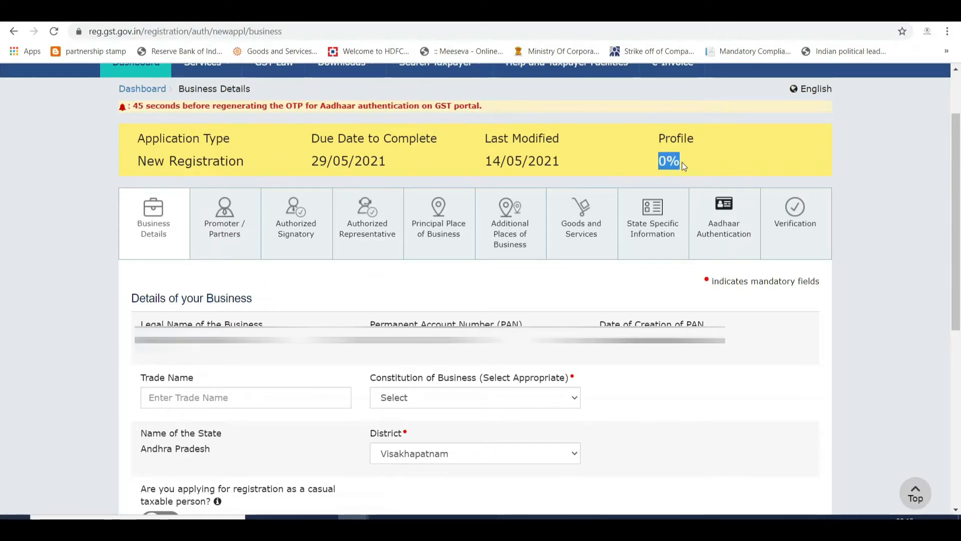
{"action": "left_click", "coordinate": [682, 162]}
{"action": "scroll", "coordinate": [233, 323], "scroll_direction": "down", "scroll_amount": 2}
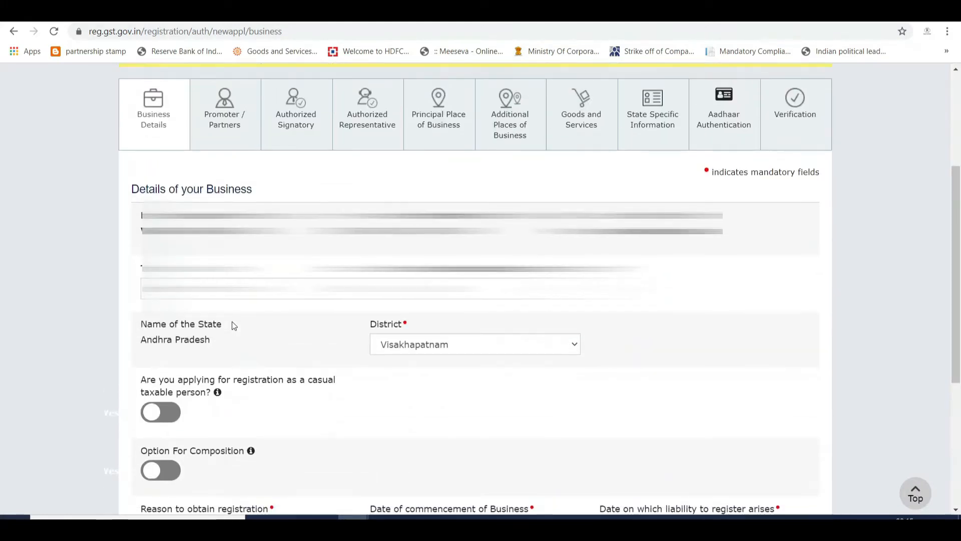
{"action": "scroll", "coordinate": [235, 323], "scroll_direction": "up", "scroll_amount": 1}
{"action": "scroll", "coordinate": [100, 303], "scroll_direction": "down", "scroll_amount": 2}
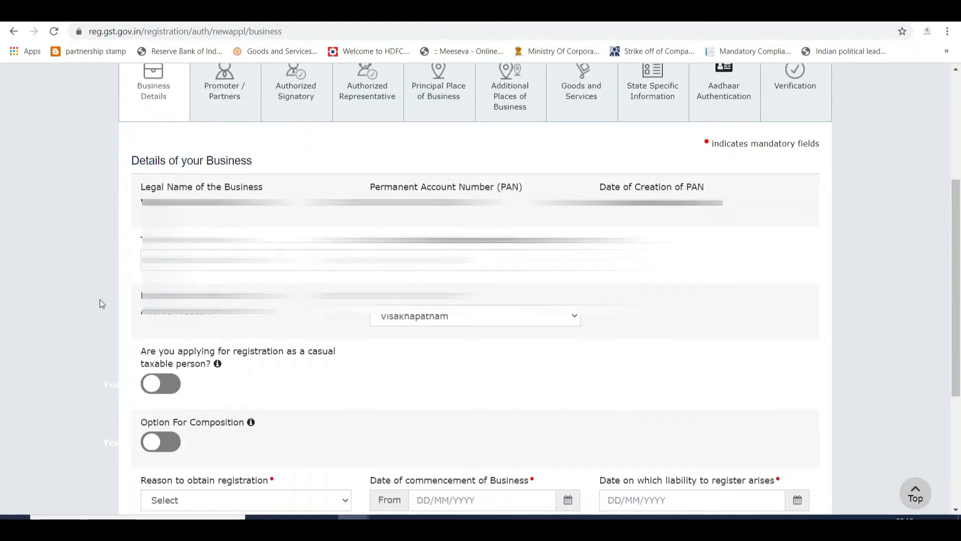
{"action": "scroll", "coordinate": [100, 303], "scroll_direction": "up", "scroll_amount": 1}
{"action": "scroll", "coordinate": [135, 292], "scroll_direction": "down", "scroll_amount": 1}
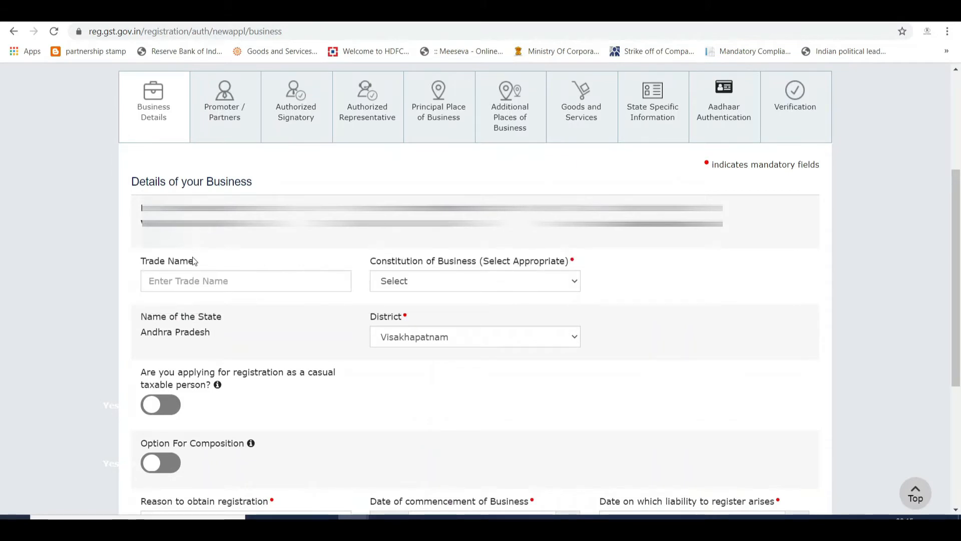
{"action": "left_click", "coordinate": [183, 278]}
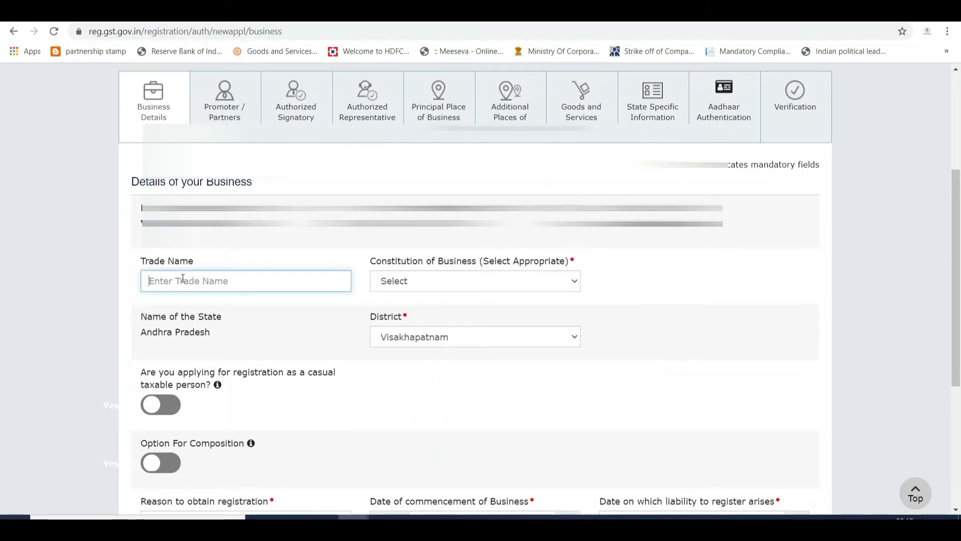
{"action": "scroll", "coordinate": [171, 279], "scroll_direction": "down", "scroll_amount": 2}
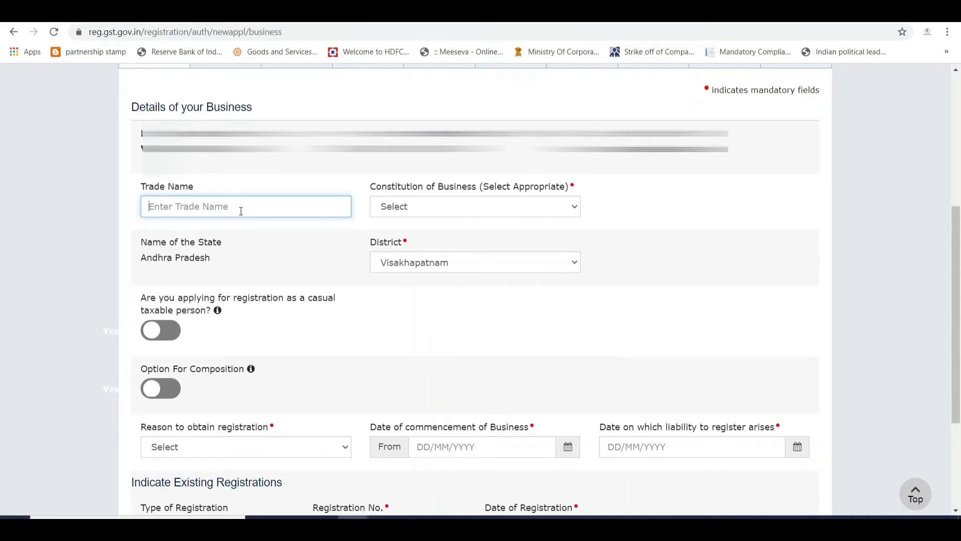
{"action": "left_click", "coordinate": [399, 214]}
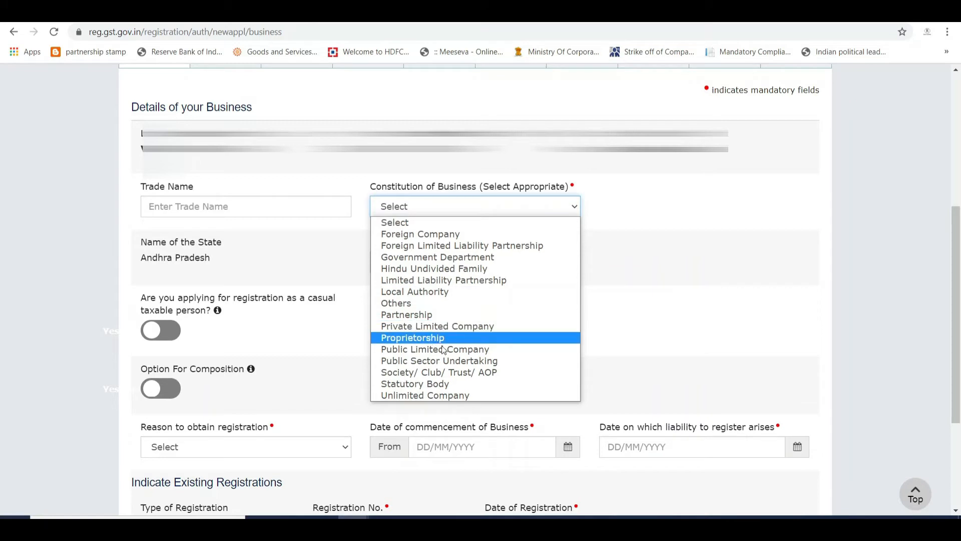
{"action": "left_click", "coordinate": [691, 257]}
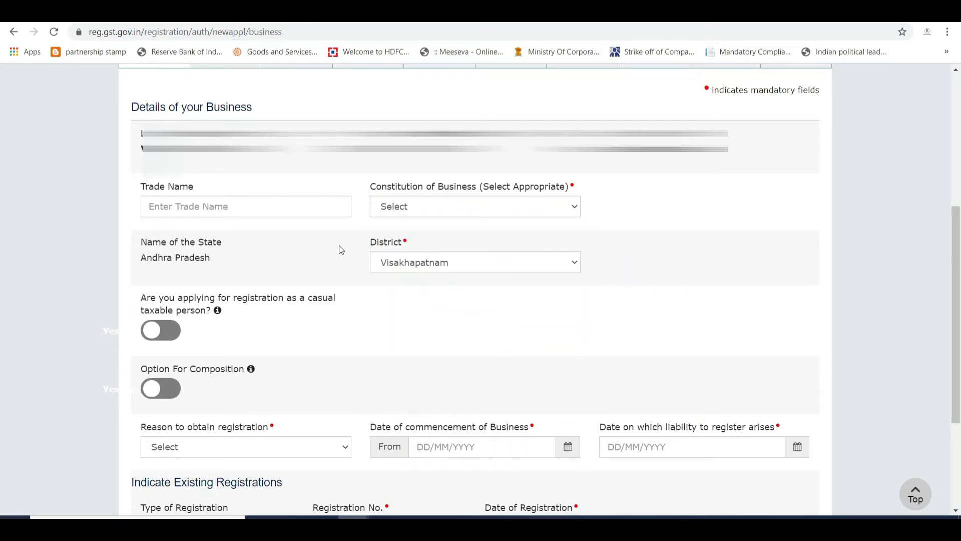
{"action": "scroll", "coordinate": [309, 260], "scroll_direction": "down", "scroll_amount": 1}
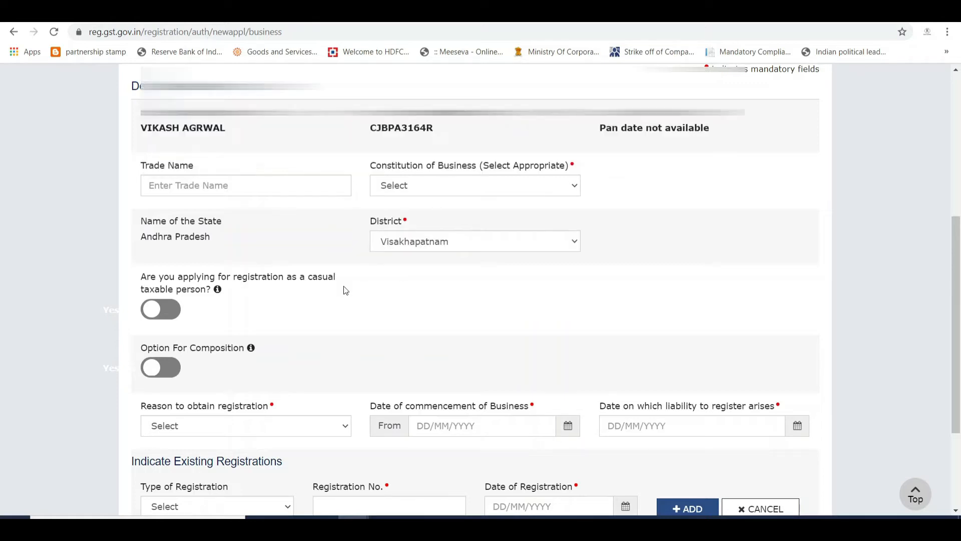
{"action": "scroll", "coordinate": [343, 290], "scroll_direction": "down", "scroll_amount": 1}
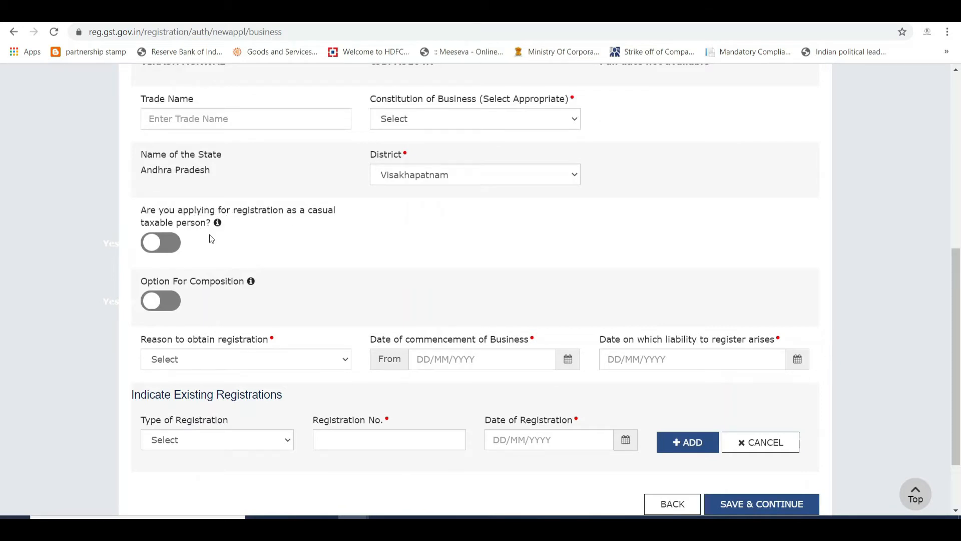
{"action": "scroll", "coordinate": [211, 235], "scroll_direction": "down", "scroll_amount": 1}
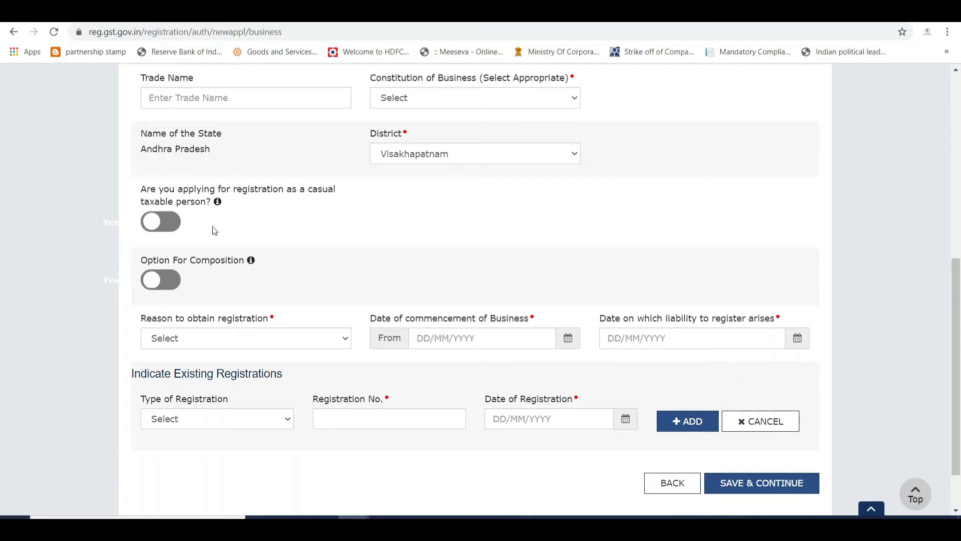
{"action": "scroll", "coordinate": [207, 233], "scroll_direction": "down", "scroll_amount": 1}
{"action": "scroll", "coordinate": [213, 260], "scroll_direction": "down", "scroll_amount": 2}
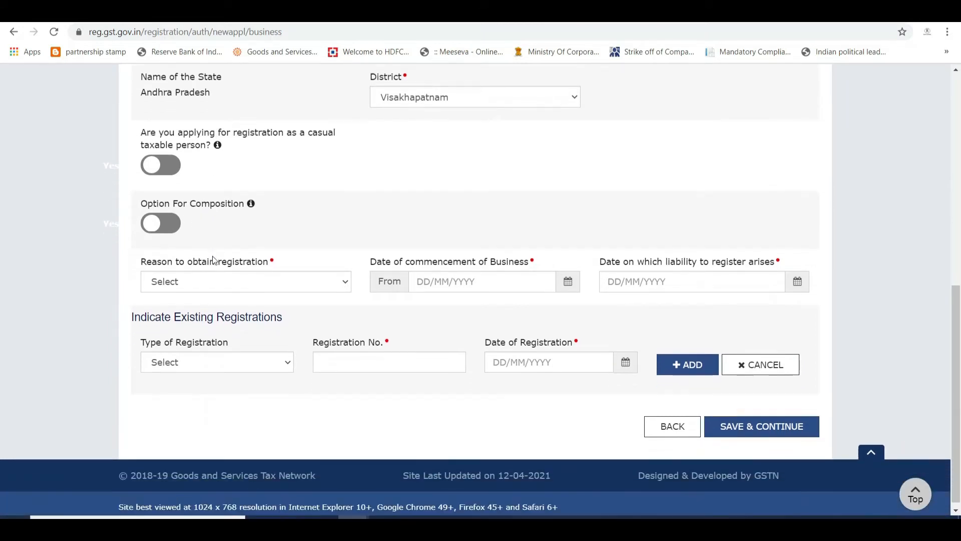
{"action": "left_click", "coordinate": [206, 284]}
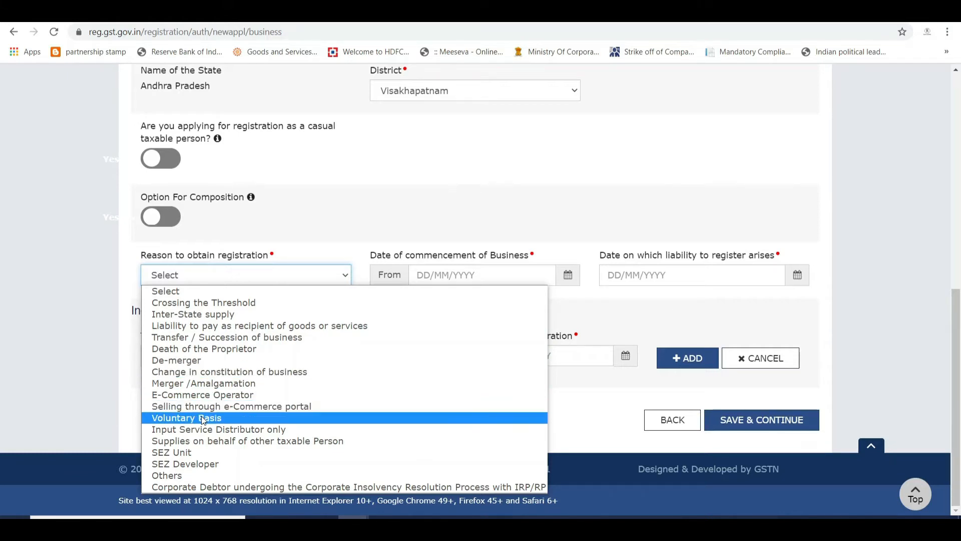
{"action": "left_click", "coordinate": [79, 373]}
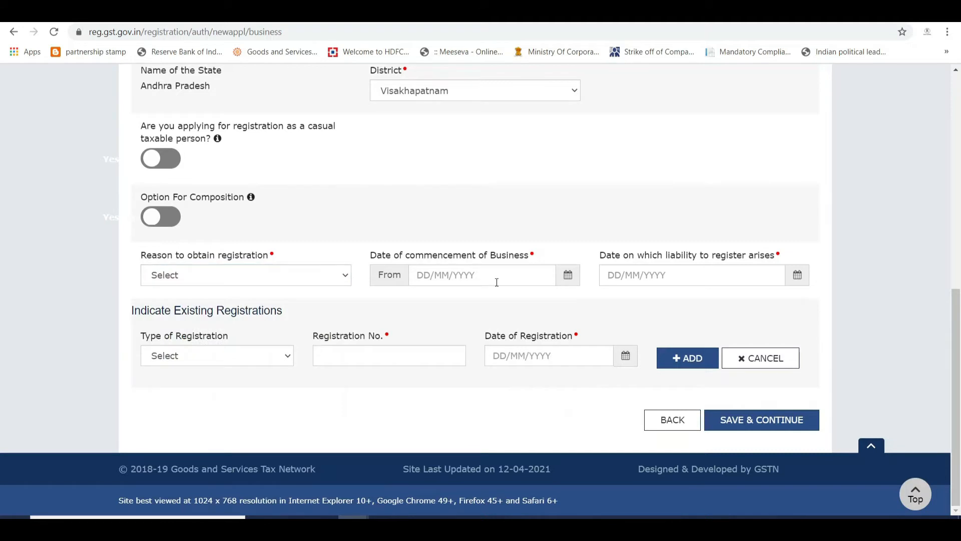
{"action": "left_click", "coordinate": [573, 281]}
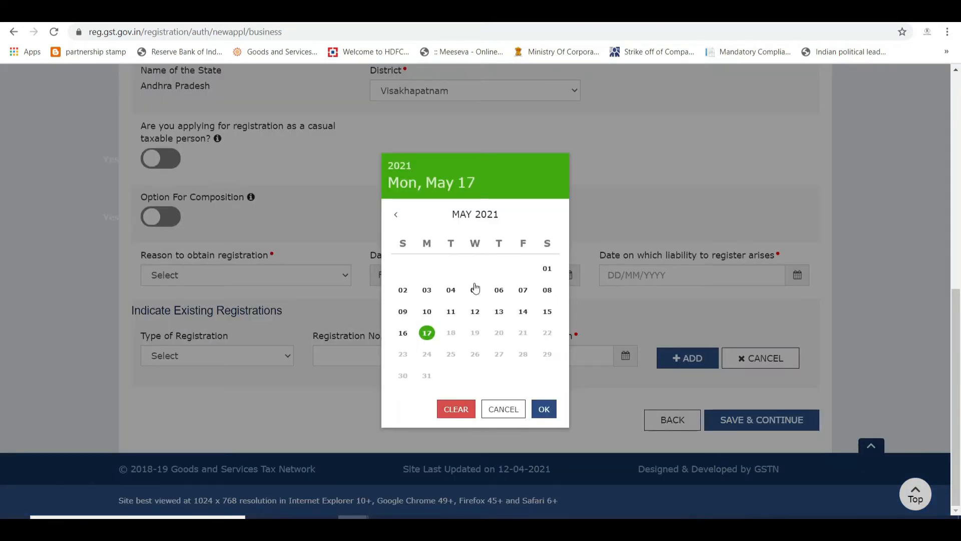
{"action": "left_click", "coordinate": [646, 205]}
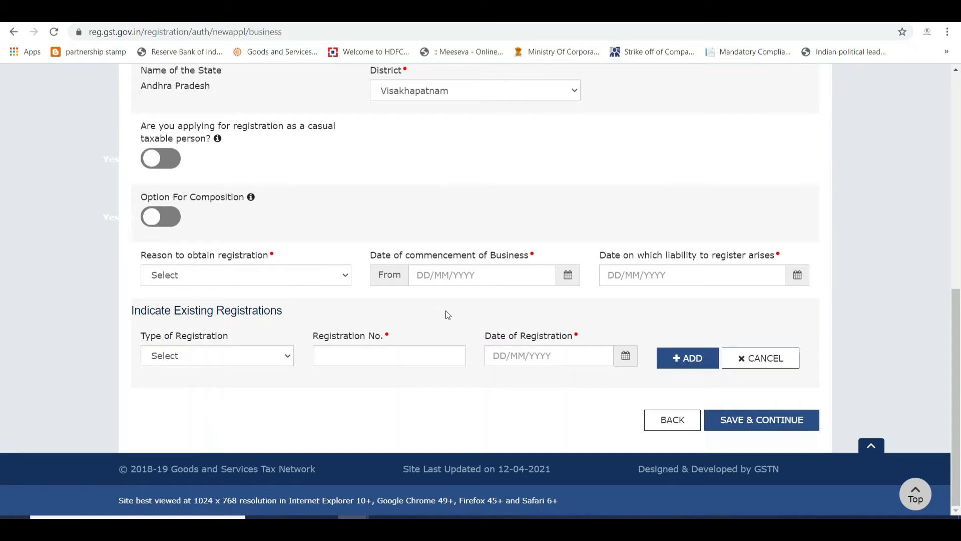
{"action": "left_click", "coordinate": [256, 357]}
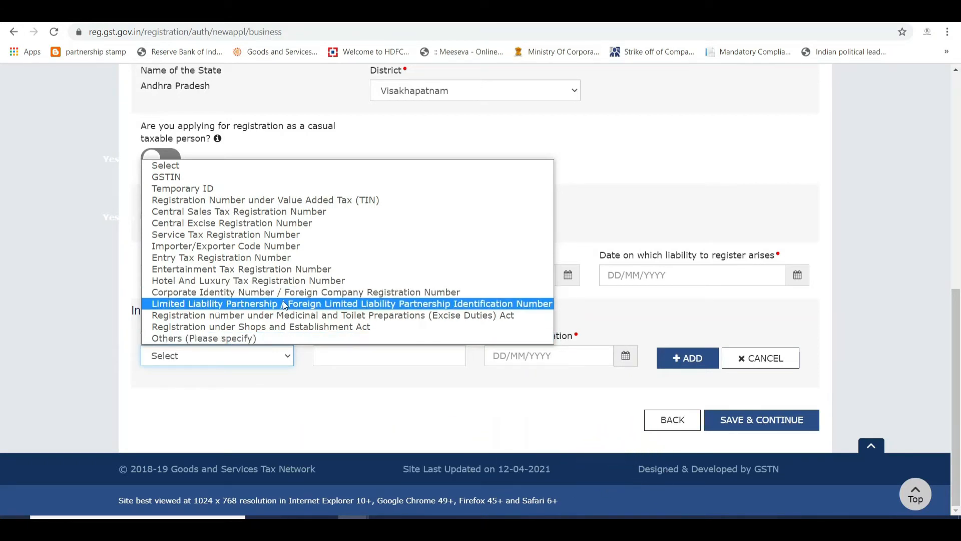
{"action": "left_click", "coordinate": [364, 381]}
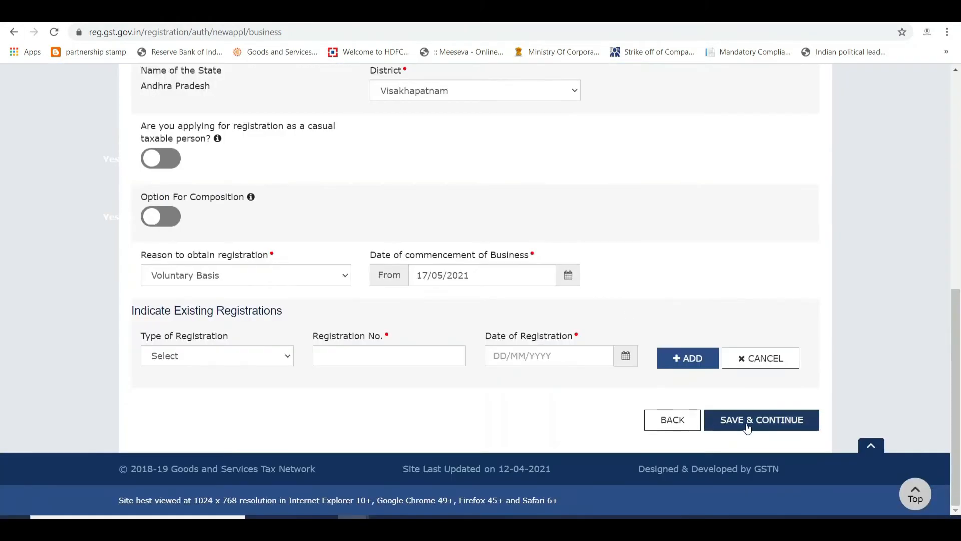
Step: Save the business details and move on to the proprietor's details
{"action": "left_click", "coordinate": [749, 425]}
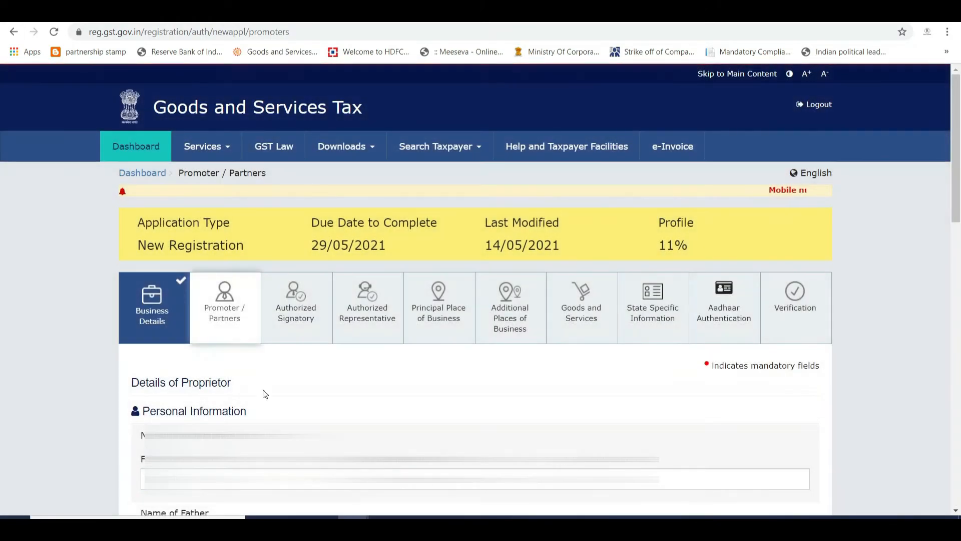
{"action": "scroll", "coordinate": [262, 393], "scroll_direction": "down", "scroll_amount": 3}
{"action": "scroll", "coordinate": [284, 242], "scroll_direction": "down", "scroll_amount": 3}
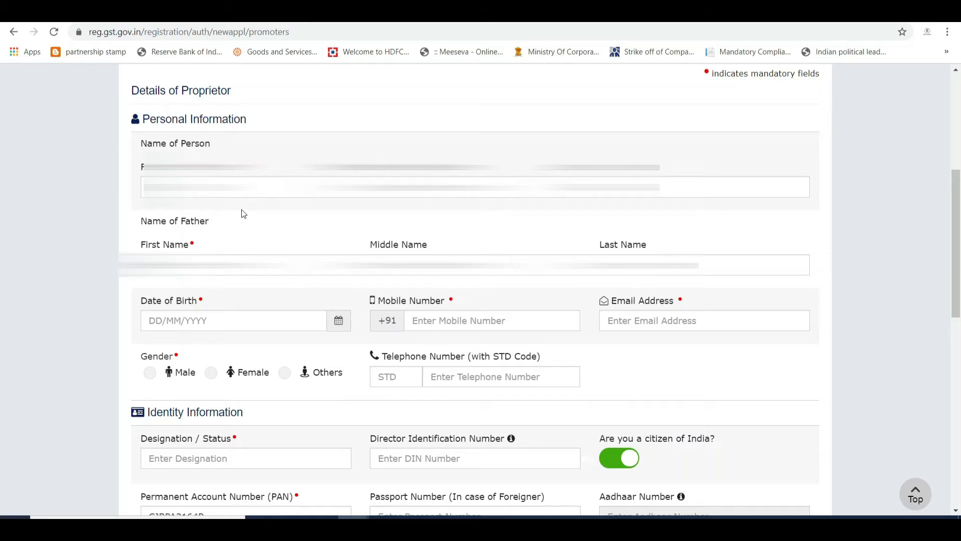
{"action": "key", "text": "Tab"}
{"action": "key", "text": "Tab"}
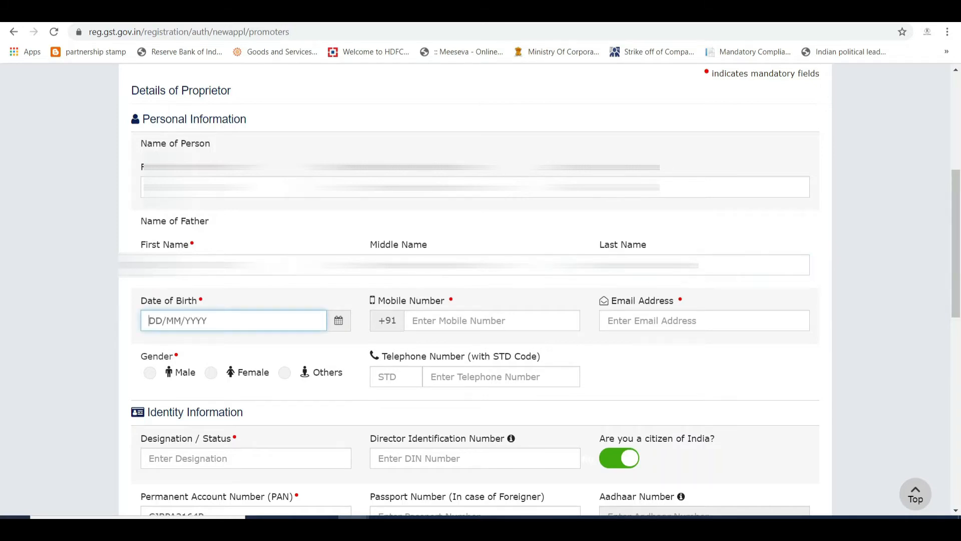
{"action": "key", "text": "shift+Tab"}
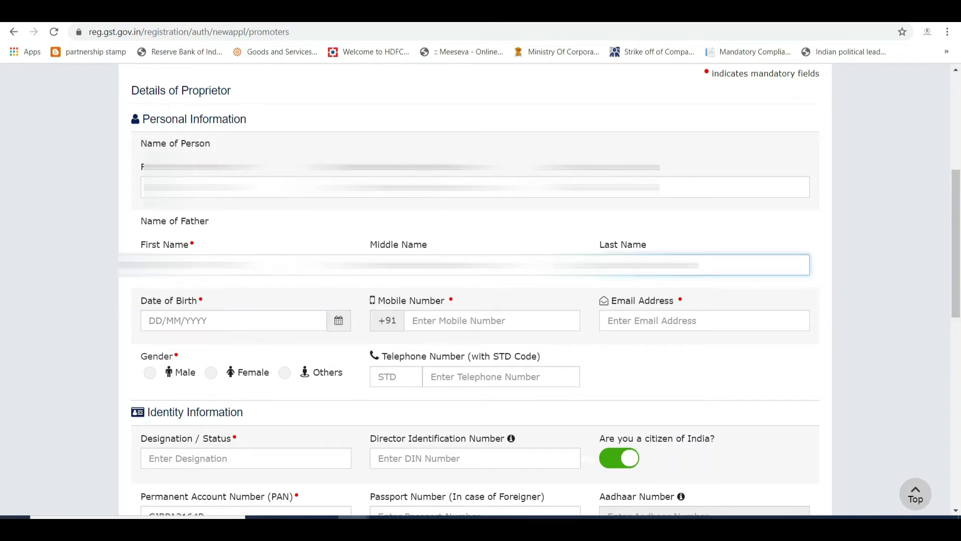
{"action": "key", "text": "Tab"}
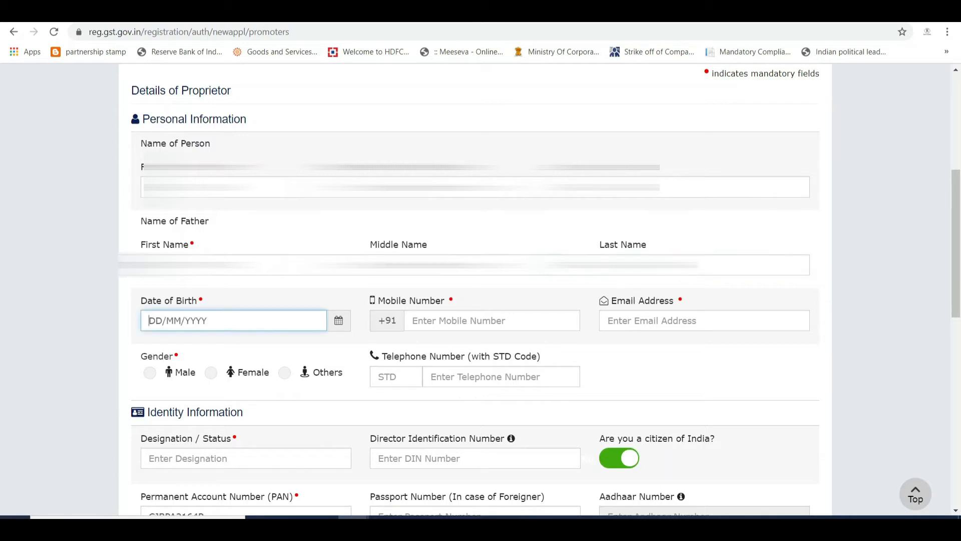
{"action": "key", "text": "Tab"}
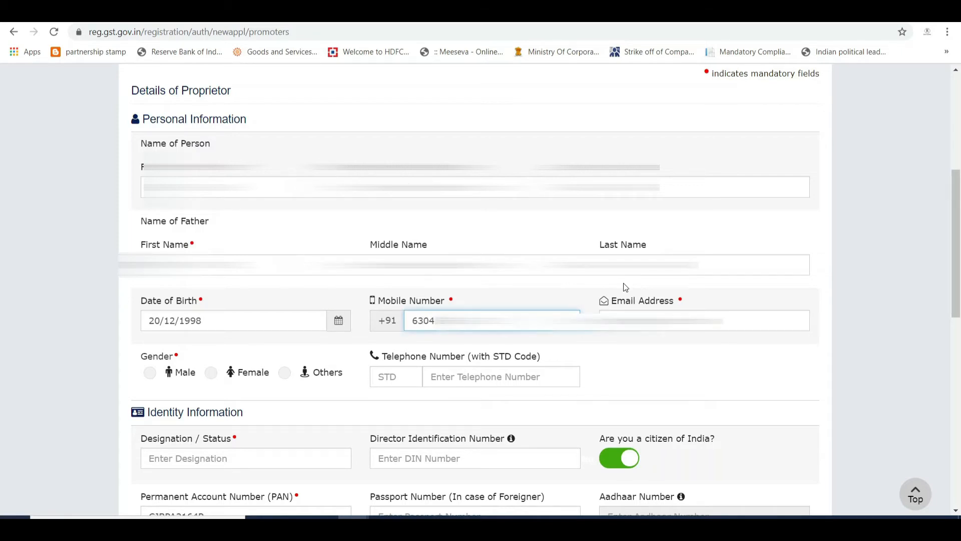
Step: Enter the proprietor's e-mail address and set the gender to Male
{"action": "left_click", "coordinate": [779, 321]}
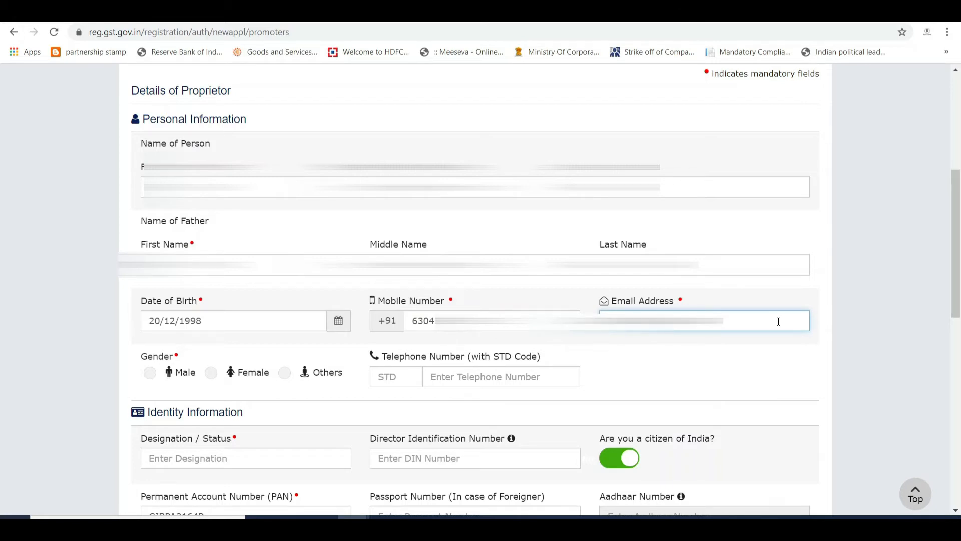
{"action": "type", "text": "M"}
{"action": "key", "text": "Tab"}
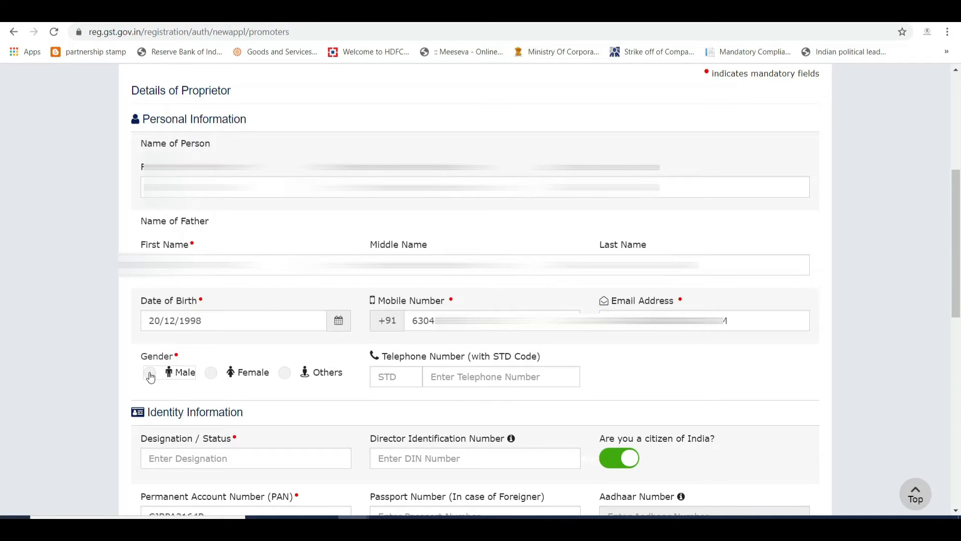
{"action": "left_click", "coordinate": [150, 373]}
{"action": "scroll", "coordinate": [238, 355], "scroll_direction": "down", "scroll_amount": 4}
{"action": "left_click", "coordinate": [244, 264]}
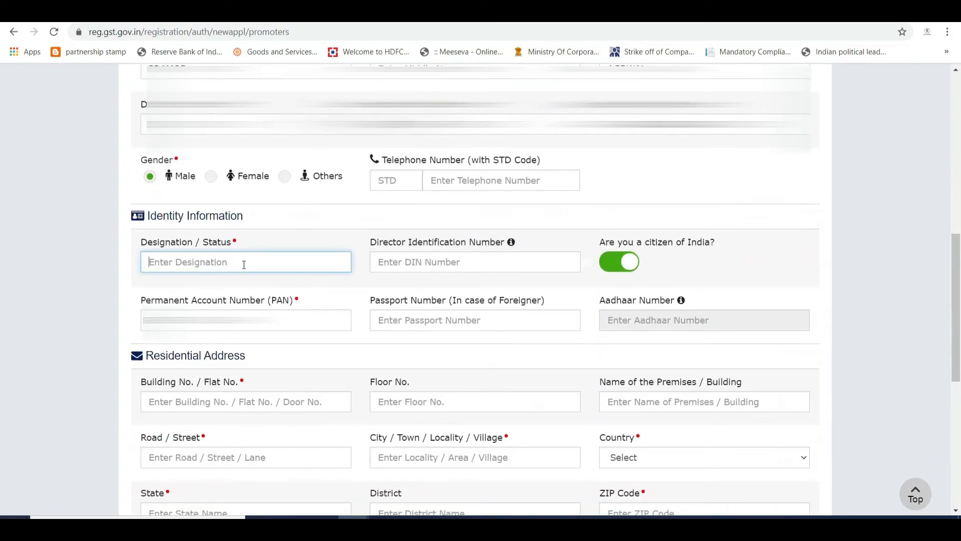
Step: Set Designation / Status to PROPREITOR, leaving the DIN field empty
{"action": "type", "text": "PROPREITOR"}
{"action": "key", "text": "Tab"}
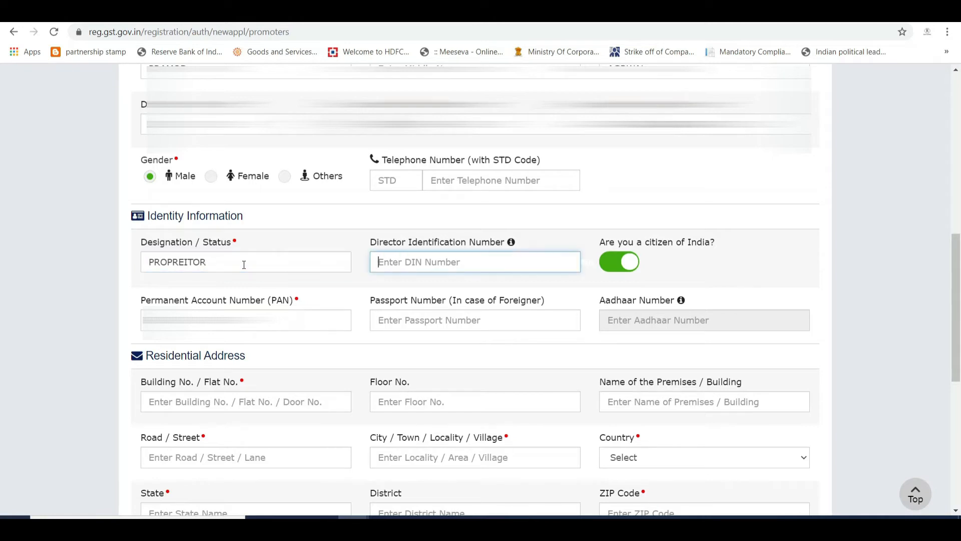
{"action": "left_click", "coordinate": [427, 346]}
{"action": "scroll", "coordinate": [427, 345], "scroll_direction": "down", "scroll_amount": 1}
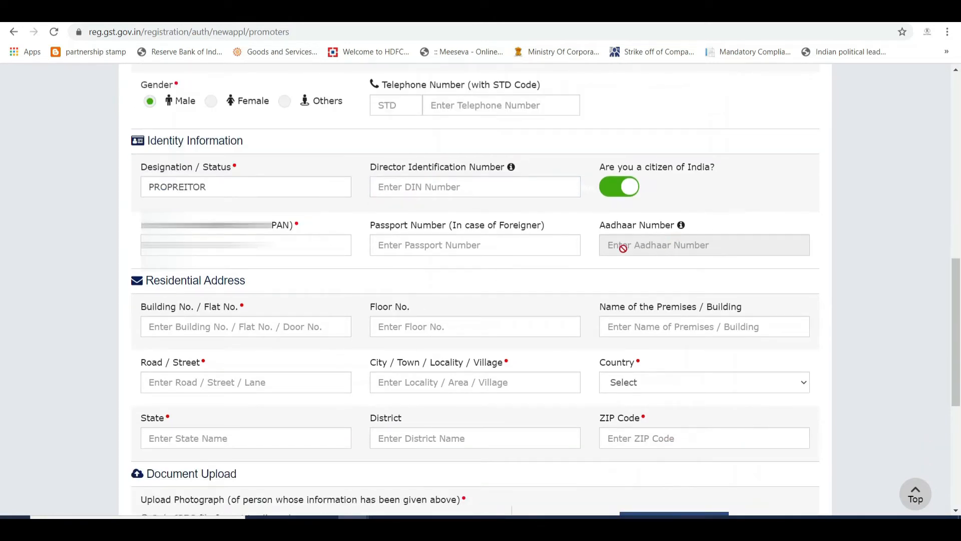
Step: Read and dismiss the Aadhaar Number authentication notice
{"action": "left_click_drag", "start_coordinate": [602, 229], "coordinate": [684, 229]}
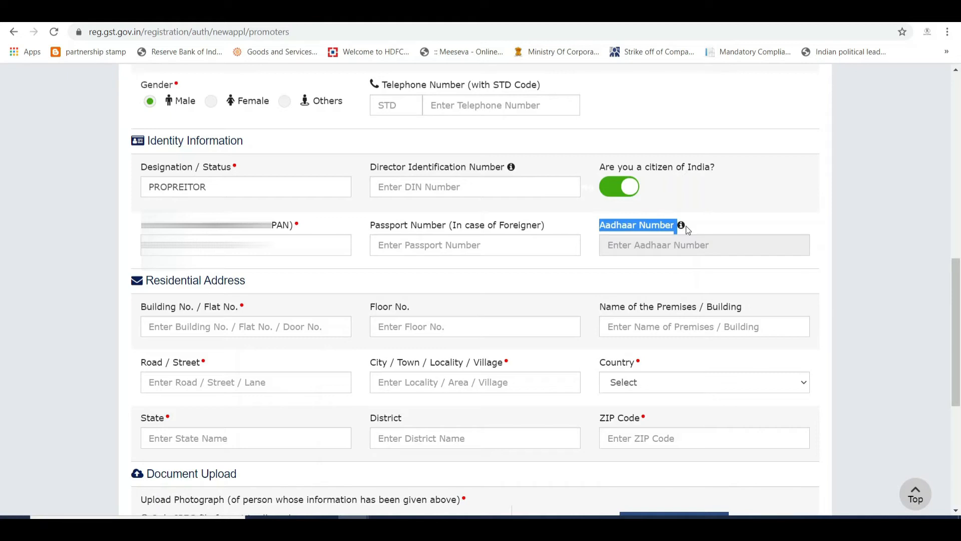
{"action": "left_click", "coordinate": [681, 226]}
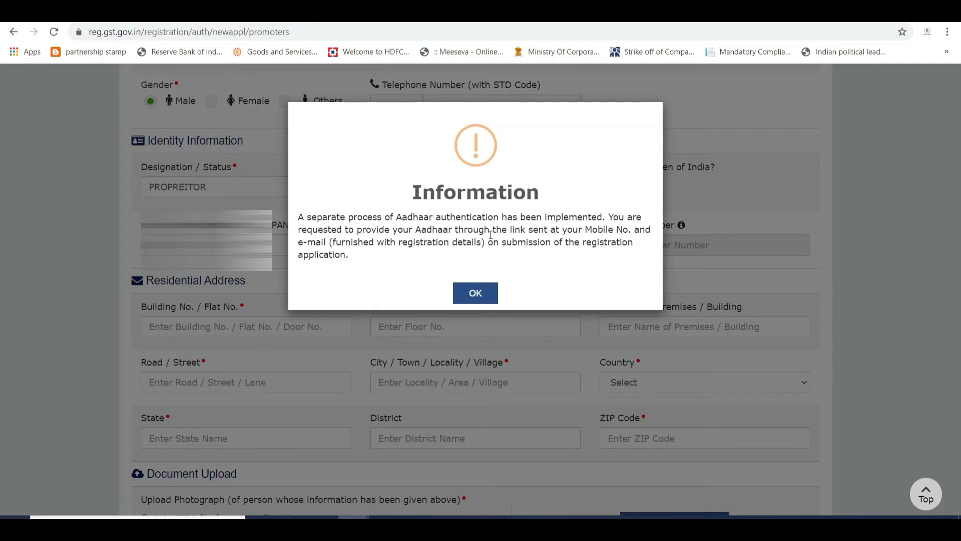
{"action": "left_click", "coordinate": [466, 295]}
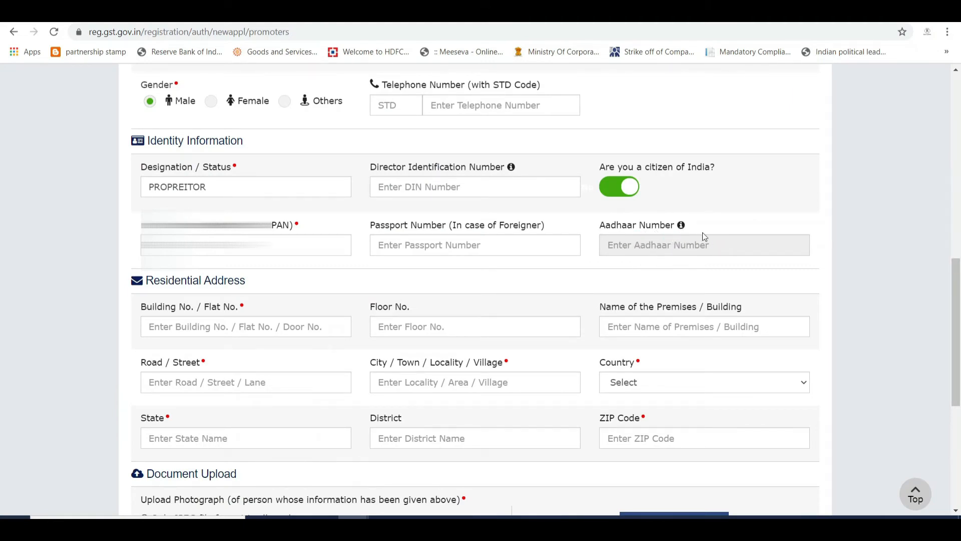
{"action": "scroll", "coordinate": [714, 266], "scroll_direction": "up", "scroll_amount": 1}
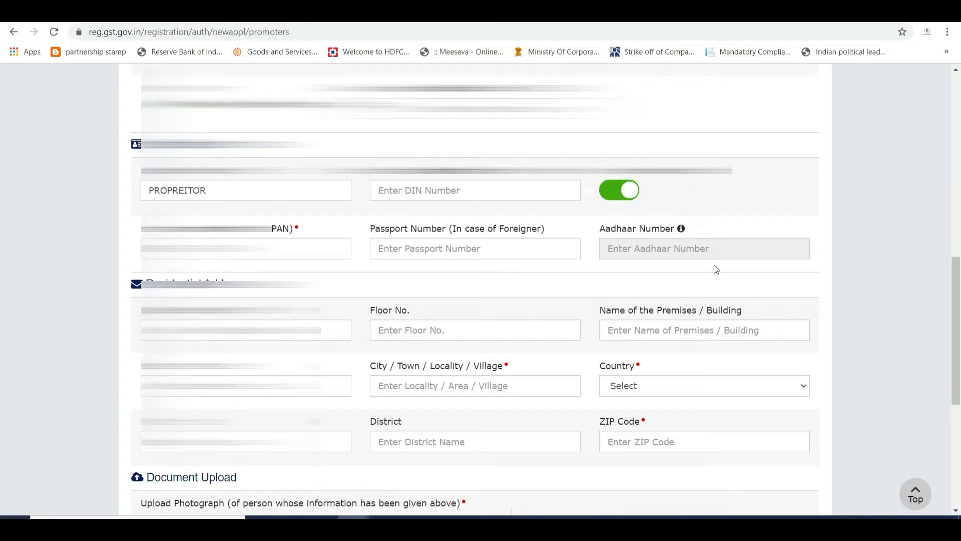
Step: Enter the building number and set the city to VISAKHAPATNAM
{"action": "scroll", "coordinate": [715, 269], "scroll_direction": "up", "scroll_amount": 10}
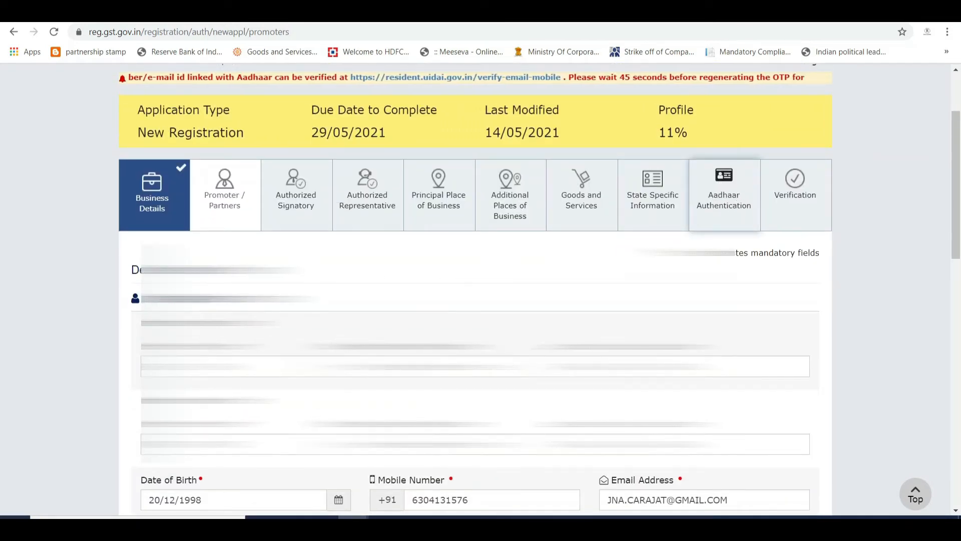
{"action": "scroll", "coordinate": [736, 203], "scroll_direction": "down", "scroll_amount": 10}
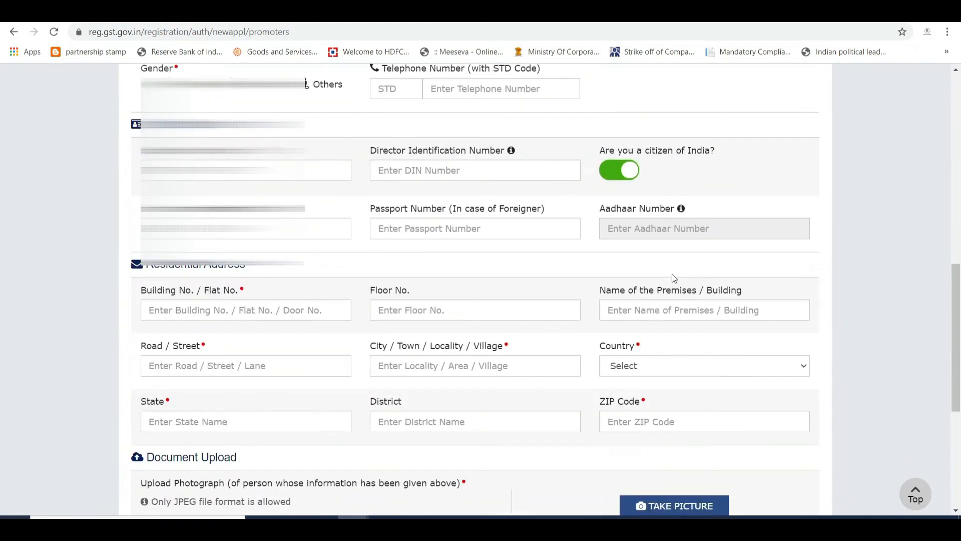
{"action": "left_click", "coordinate": [238, 313]}
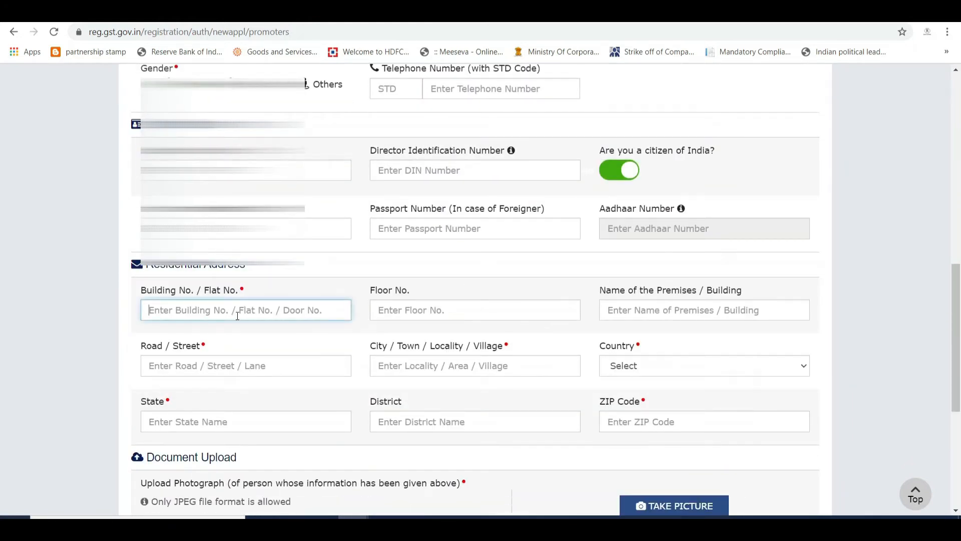
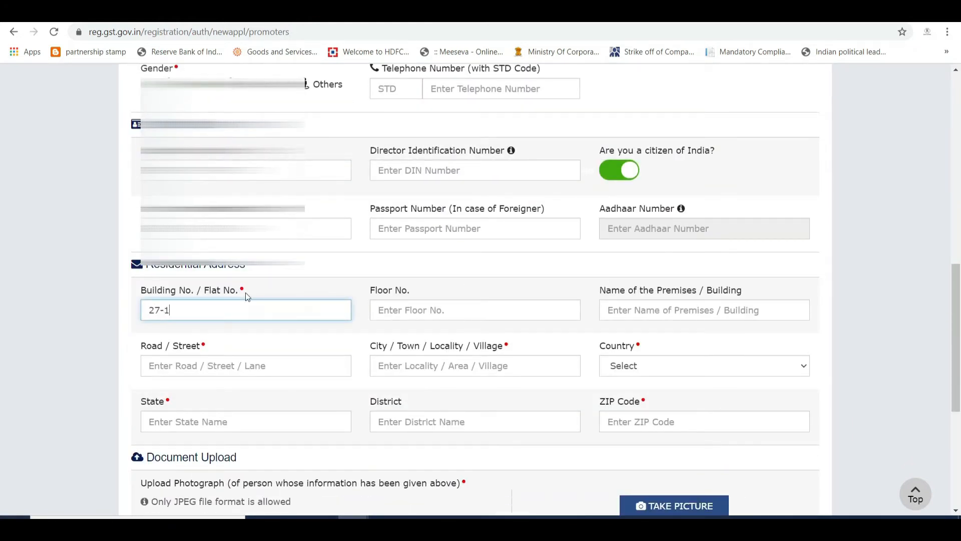
{"action": "key", "text": "Tab"}
{"action": "key", "text": "Tab"}
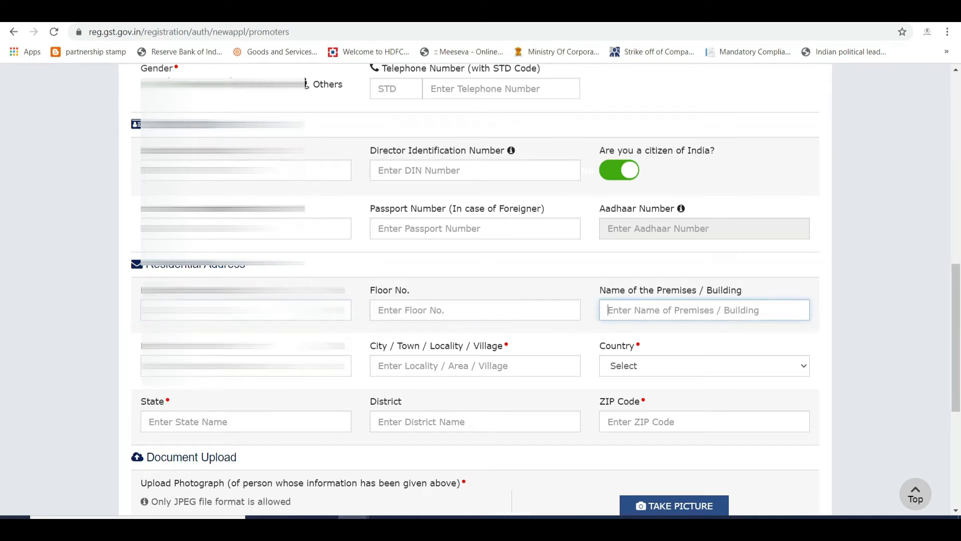
{"action": "key", "text": "Tab"}
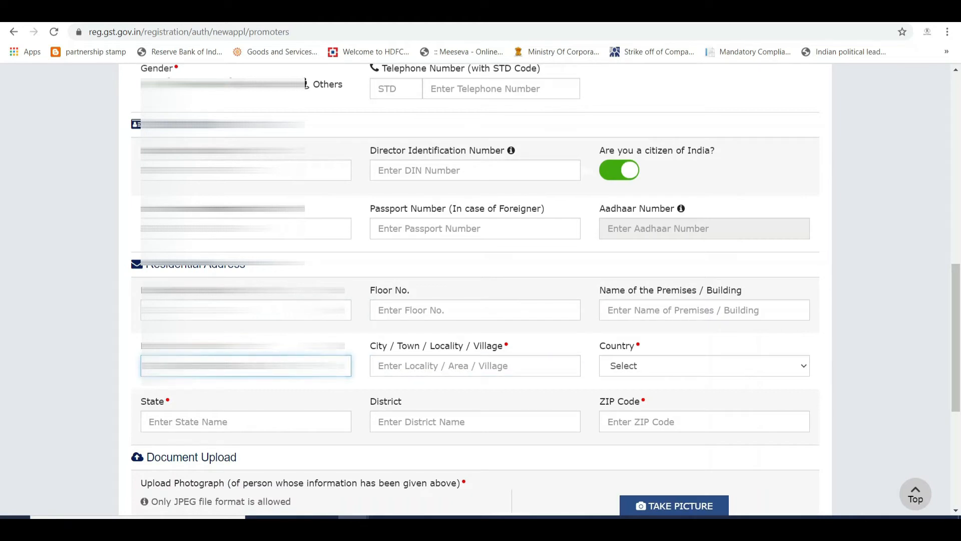
{"action": "key", "text": "Tab"}
{"action": "type", "text": "VISAKH"}
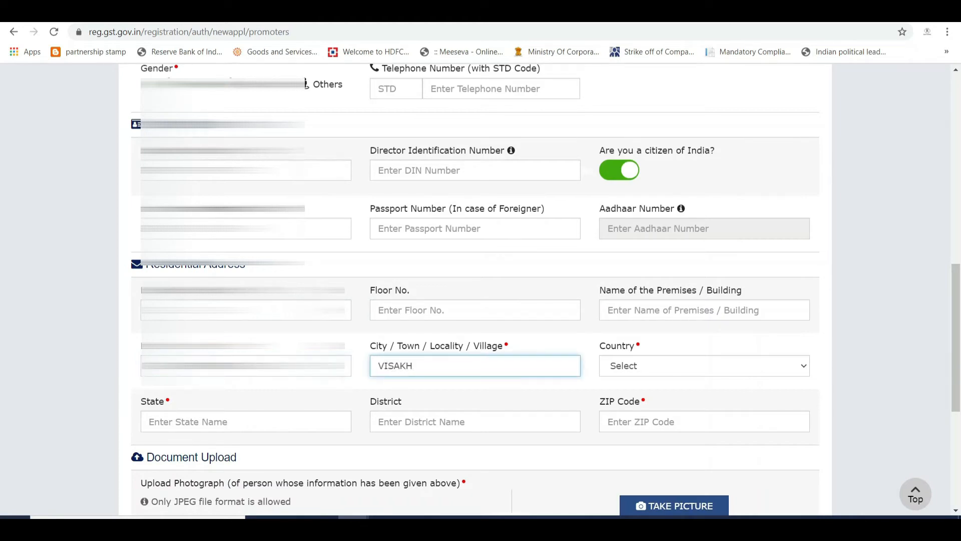
{"action": "type", "text": "APATNAM"}
Step: Set country India, state Andhra Pradesh, district Visakhapatnam, and enter the PIN code
{"action": "key", "text": "Tab"}
{"action": "type", "text": "India"}
{"action": "key", "text": "Tab"}
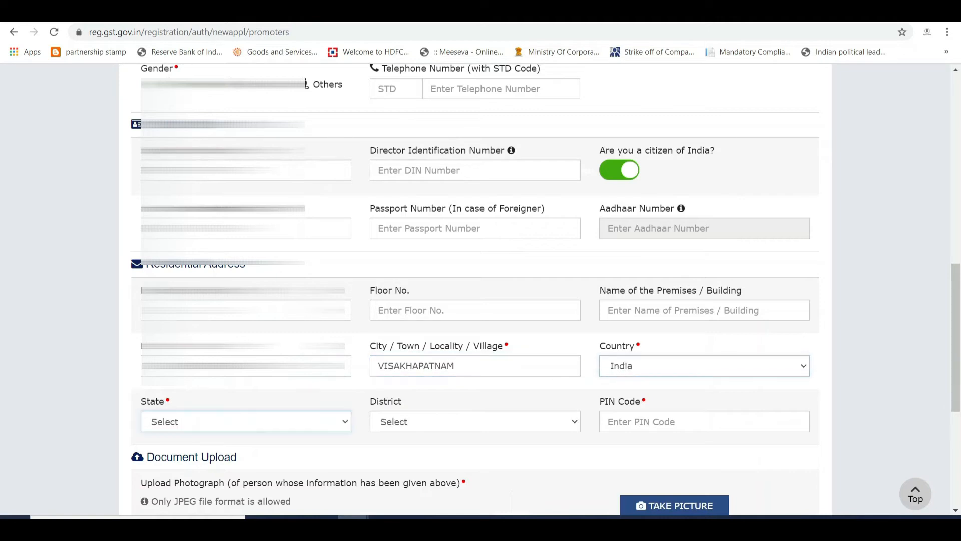
{"action": "type", "text": "Andhra Pradesh"}
{"action": "key", "text": "Tab"}
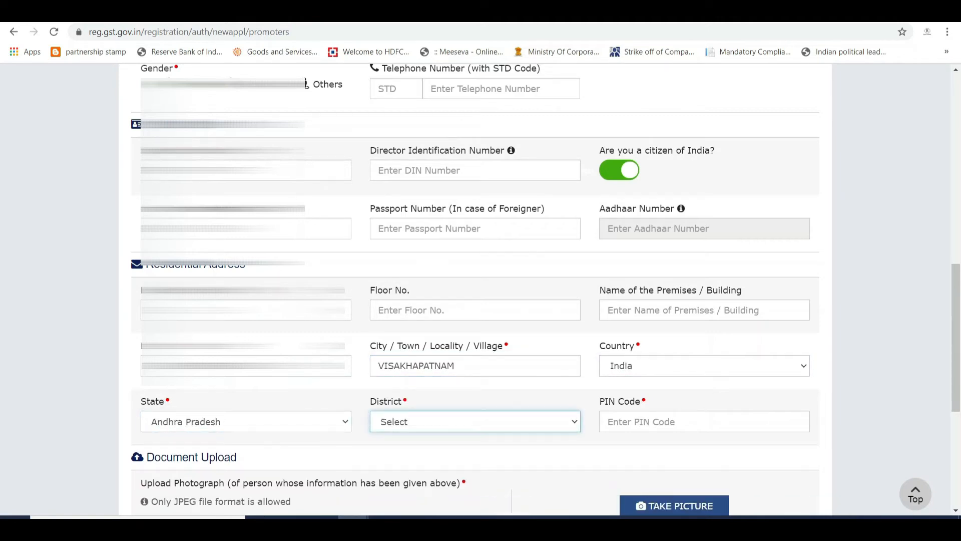
{"action": "type", "text": "v"}
{"action": "key", "text": "Tab"}
{"action": "type", "text": "530001"}
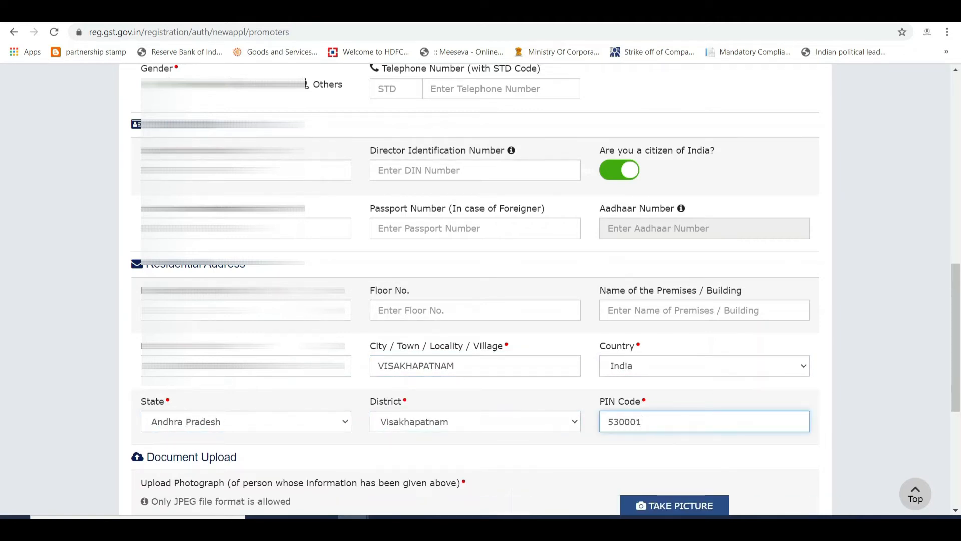
{"action": "key", "text": "Tab"}
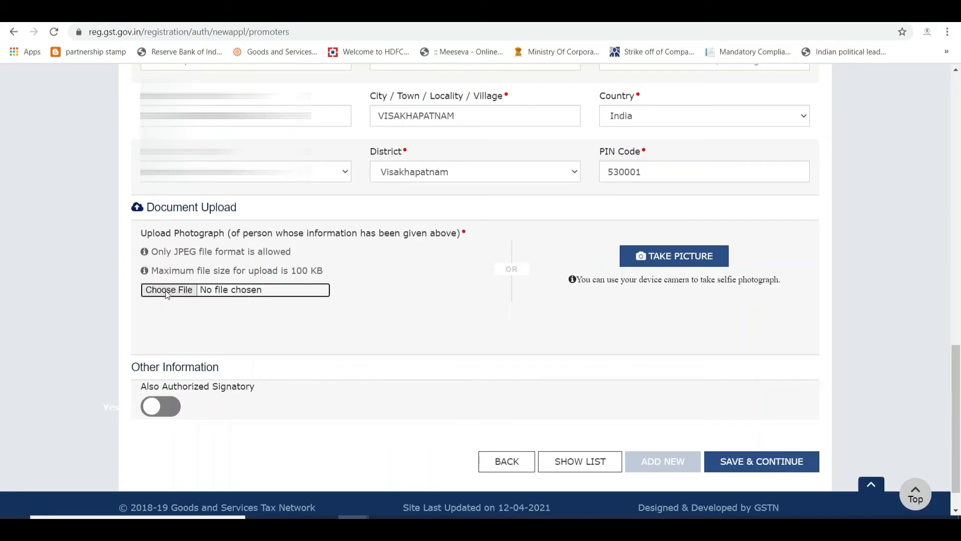
Step: Upload PHOTO COPY.jpg as the proprietor's photograph
{"action": "scroll", "coordinate": [254, 308], "scroll_direction": "down", "scroll_amount": 1}
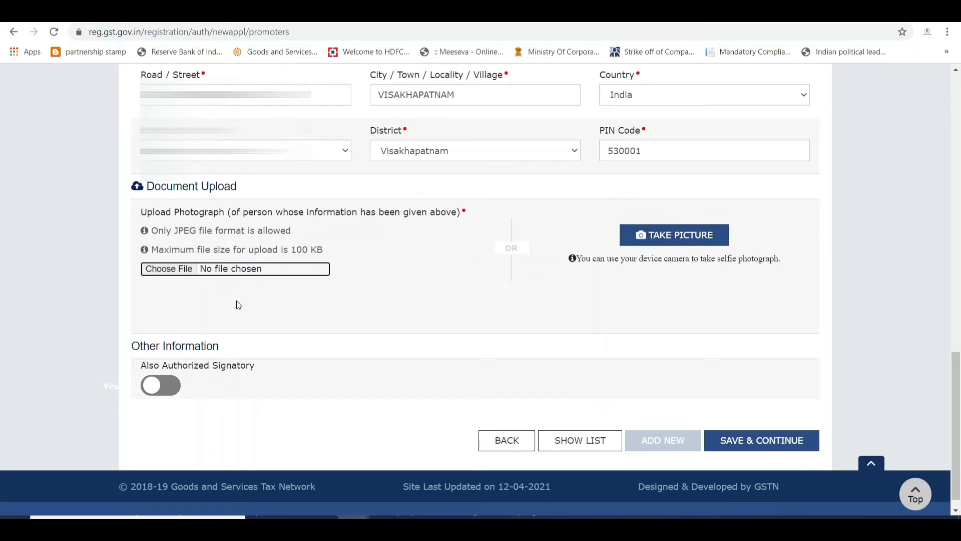
{"action": "left_click", "coordinate": [162, 269]}
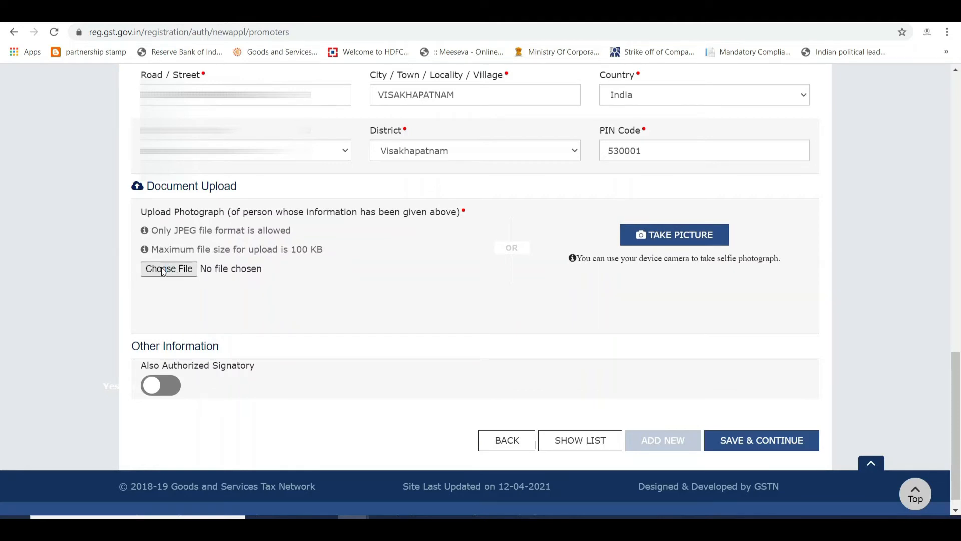
{"action": "left_click", "coordinate": [152, 159]}
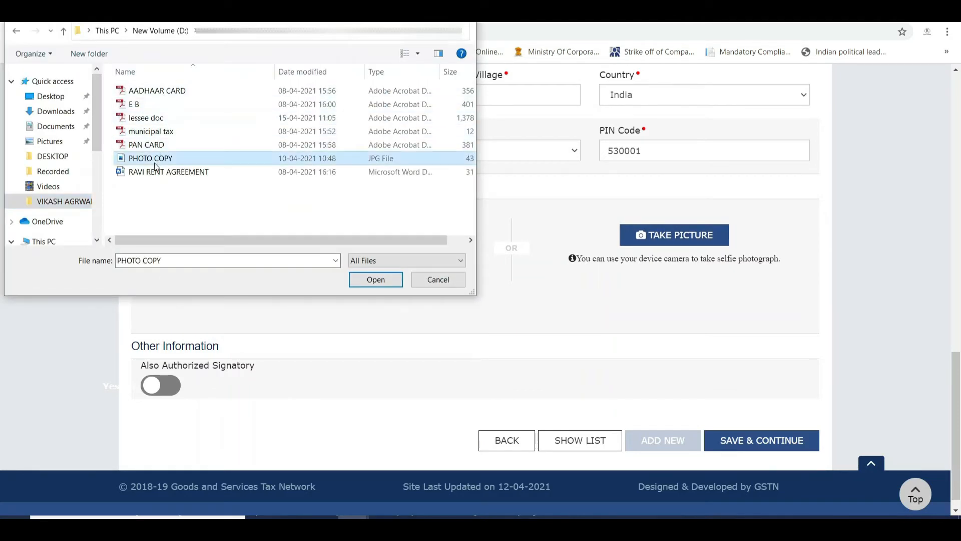
{"action": "left_click", "coordinate": [382, 279]}
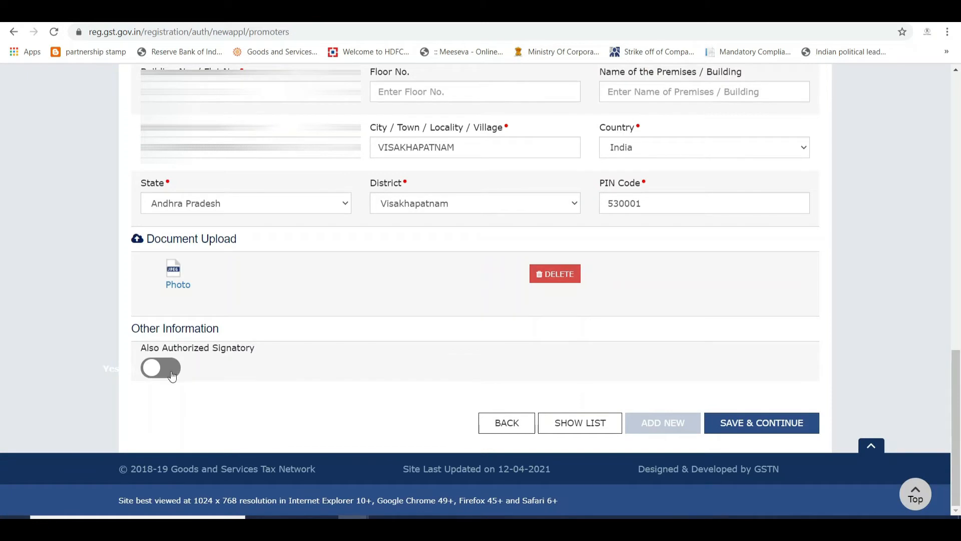
{"action": "scroll", "coordinate": [172, 374], "scroll_direction": "up", "scroll_amount": 5}
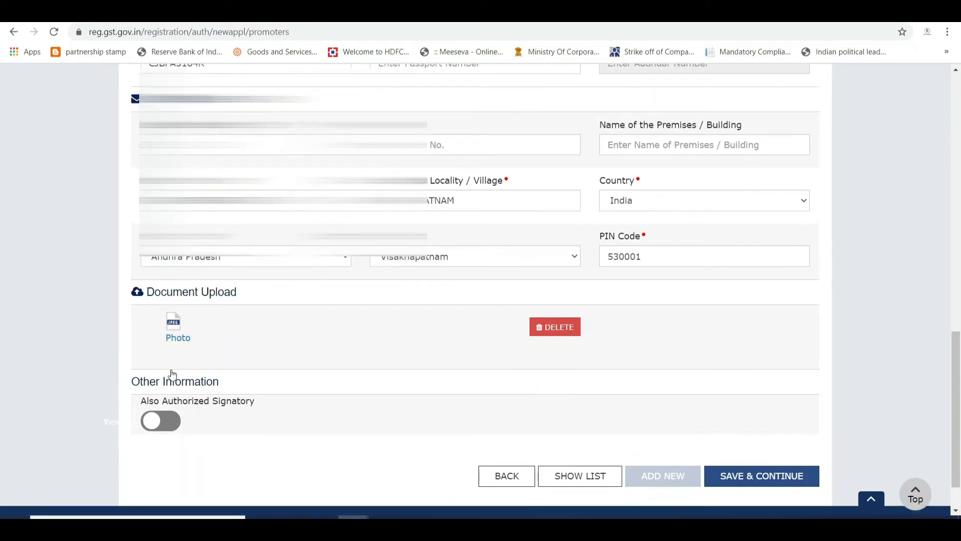
{"action": "scroll", "coordinate": [475, 288], "scroll_direction": "up", "scroll_amount": 10}
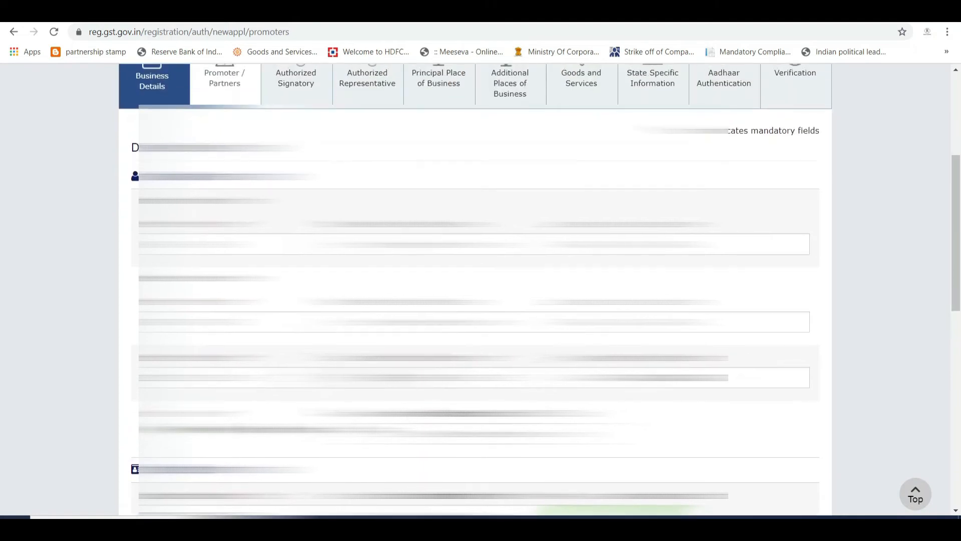
Step: Mark the proprietor as also the authorized signatory and save the promoter details
{"action": "scroll", "coordinate": [170, 369], "scroll_direction": "down", "scroll_amount": 15}
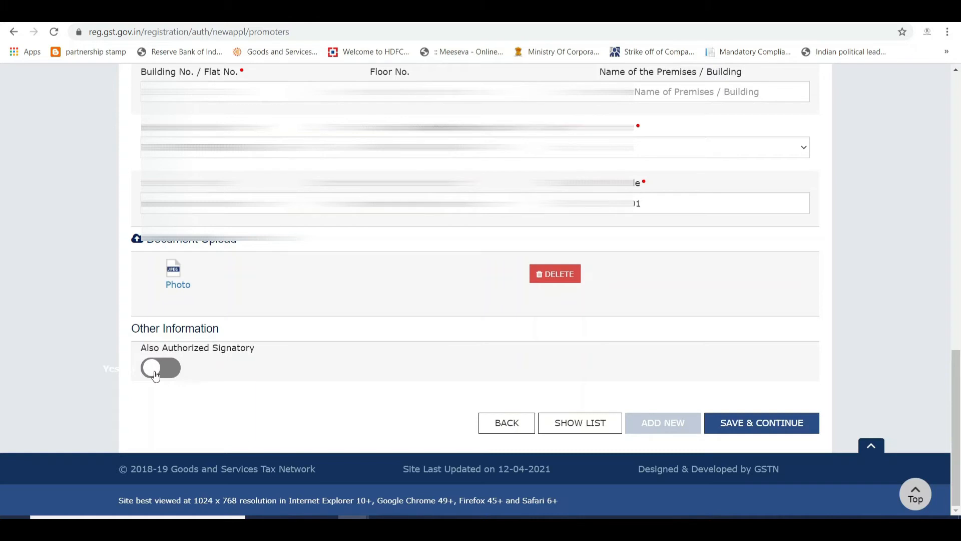
{"action": "left_click", "coordinate": [171, 371]}
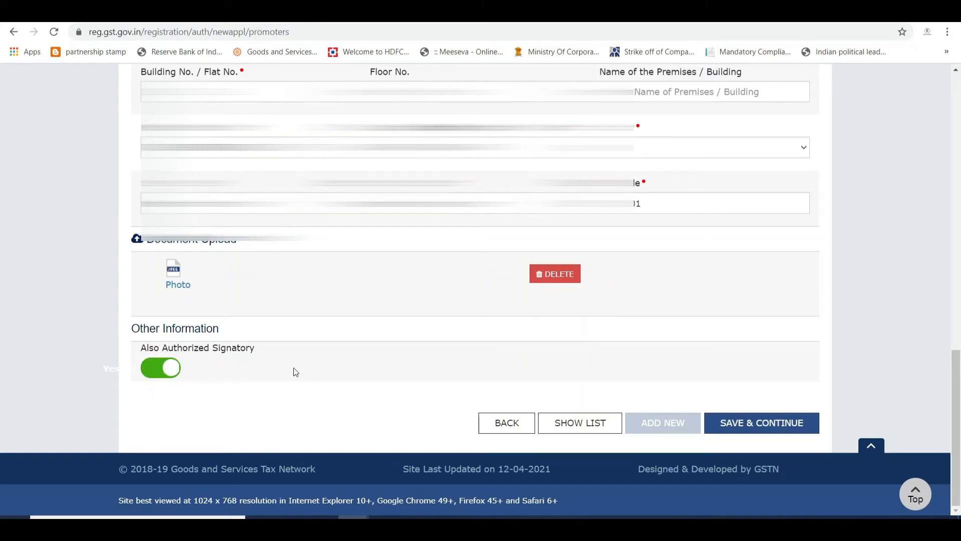
{"action": "left_click", "coordinate": [764, 425]}
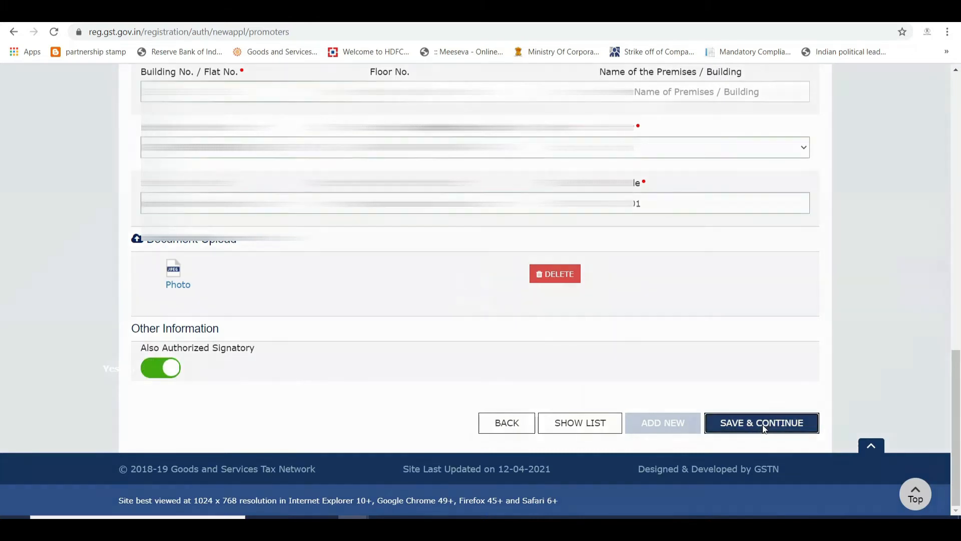
{"action": "scroll", "coordinate": [324, 386], "scroll_direction": "down", "scroll_amount": 4}
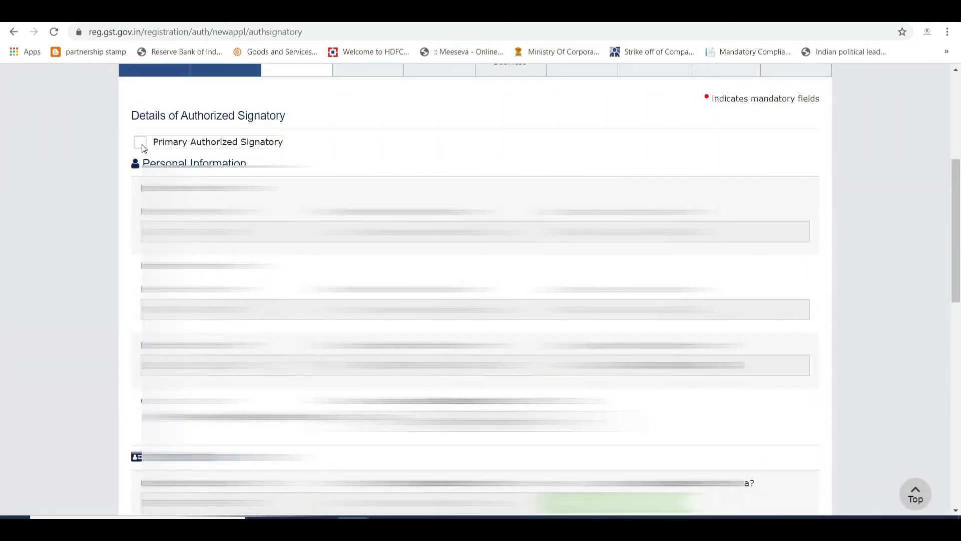
Step: Save the signatory as Primary Authorized Signatory, then continue with no authorized representative
{"action": "left_click", "coordinate": [141, 144]}
{"action": "scroll", "coordinate": [474, 290], "scroll_direction": "down", "scroll_amount": 4}
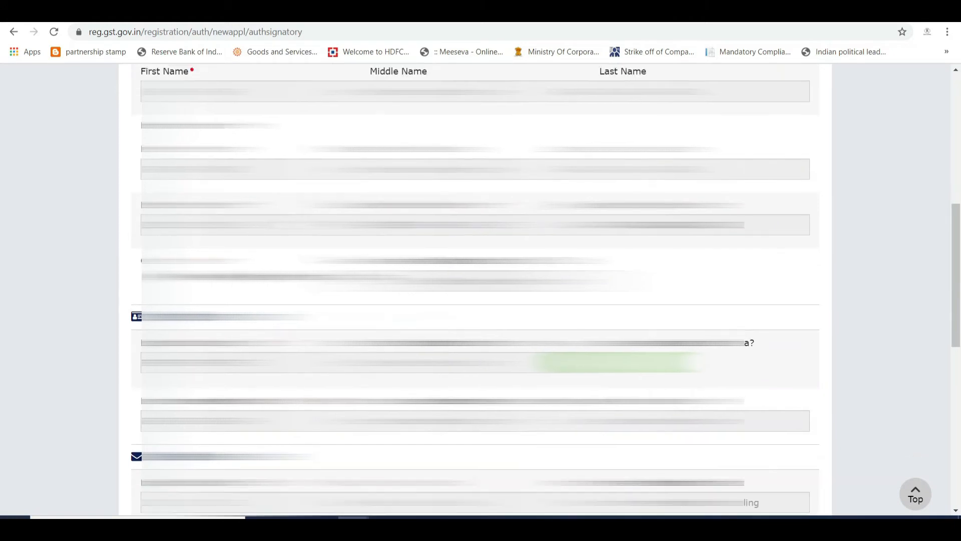
{"action": "scroll", "coordinate": [474, 290], "scroll_direction": "down", "scroll_amount": 2}
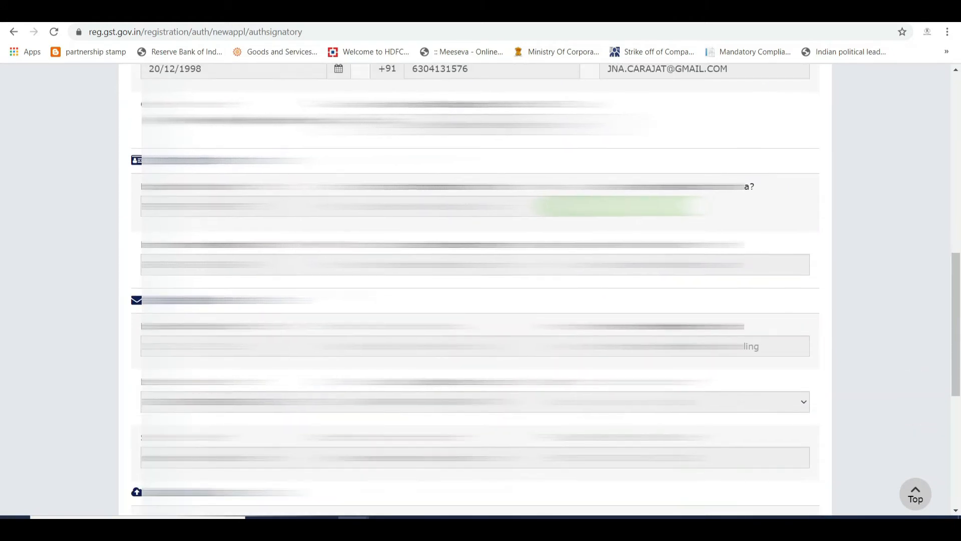
{"action": "scroll", "coordinate": [293, 289], "scroll_direction": "down", "scroll_amount": 6}
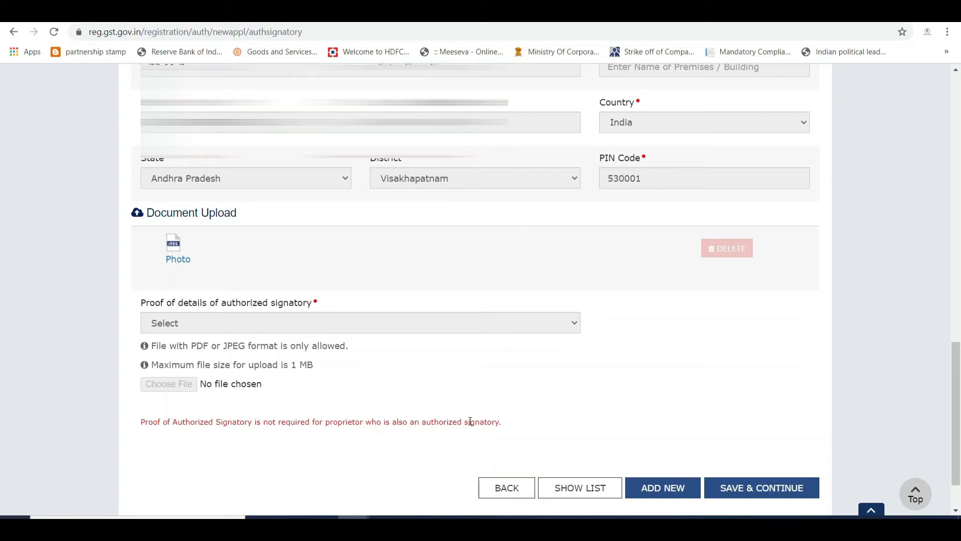
{"action": "left_click", "coordinate": [785, 485]}
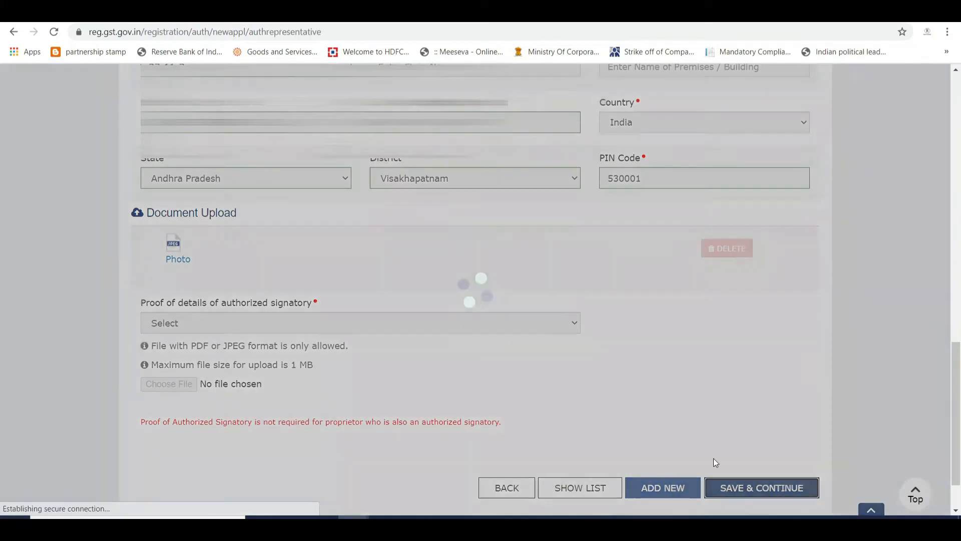
{"action": "scroll", "coordinate": [309, 309], "scroll_direction": "down", "scroll_amount": 3}
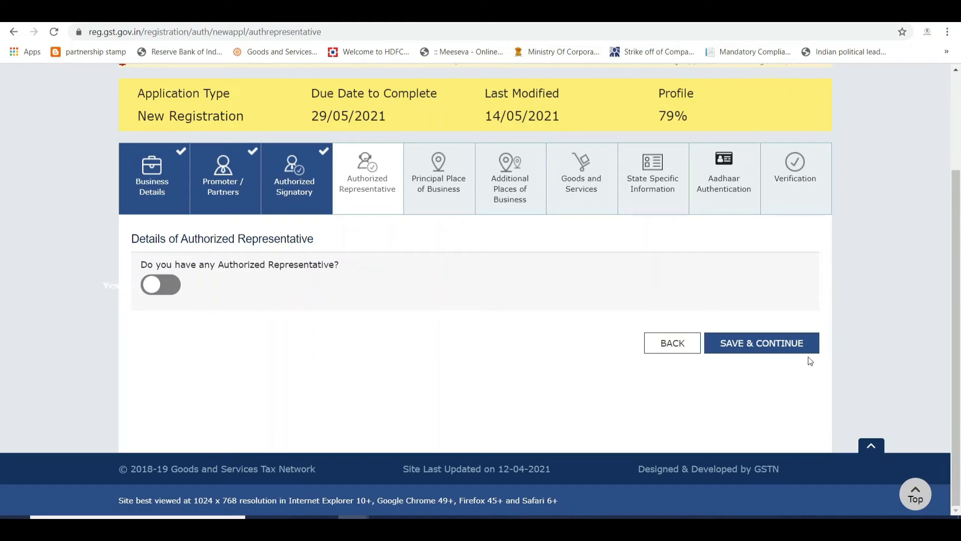
{"action": "left_click", "coordinate": [763, 347]}
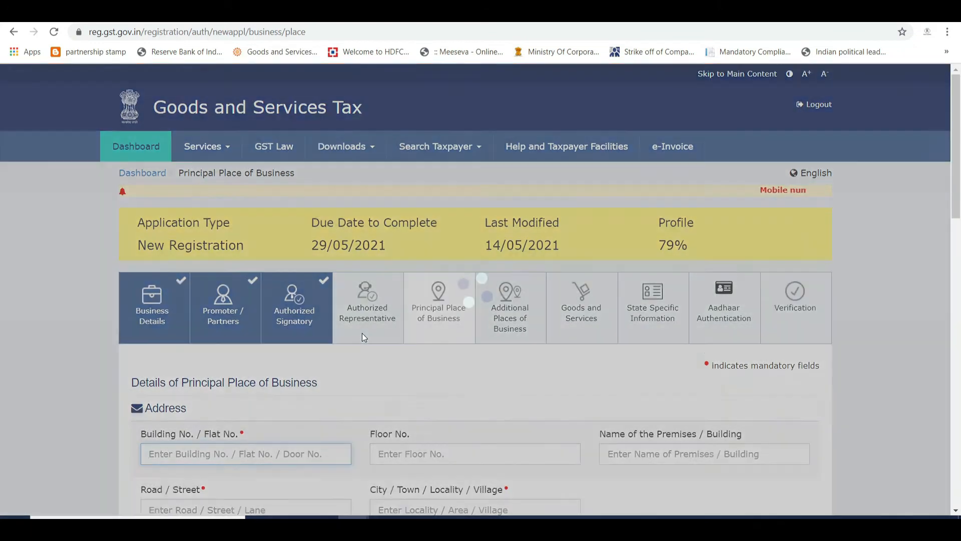
Step: Enter Visakhapatnam as the city and district, with PIN code 530001
{"action": "scroll", "coordinate": [364, 336], "scroll_direction": "down", "scroll_amount": 4}
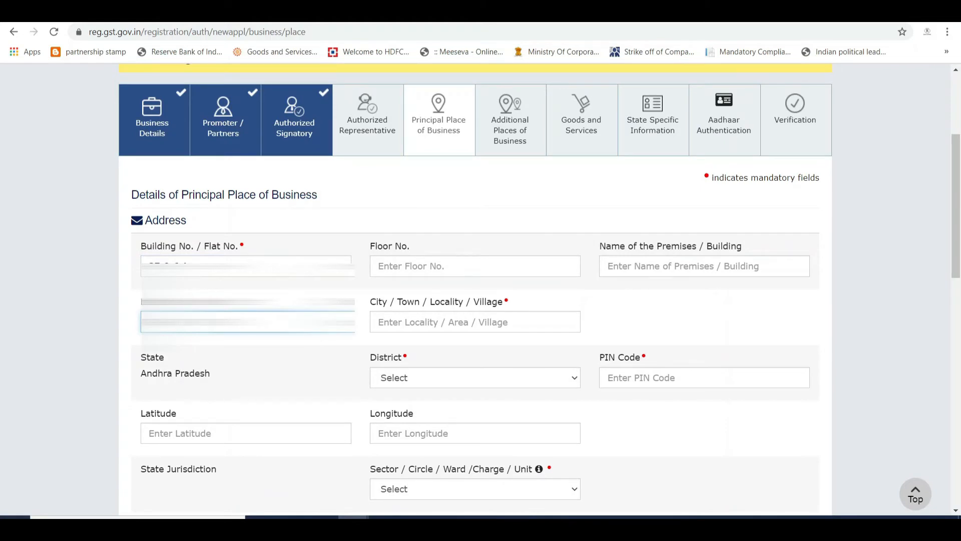
{"action": "key", "text": "Tab"}
{"action": "type", "text": "VISAKAHPA"}
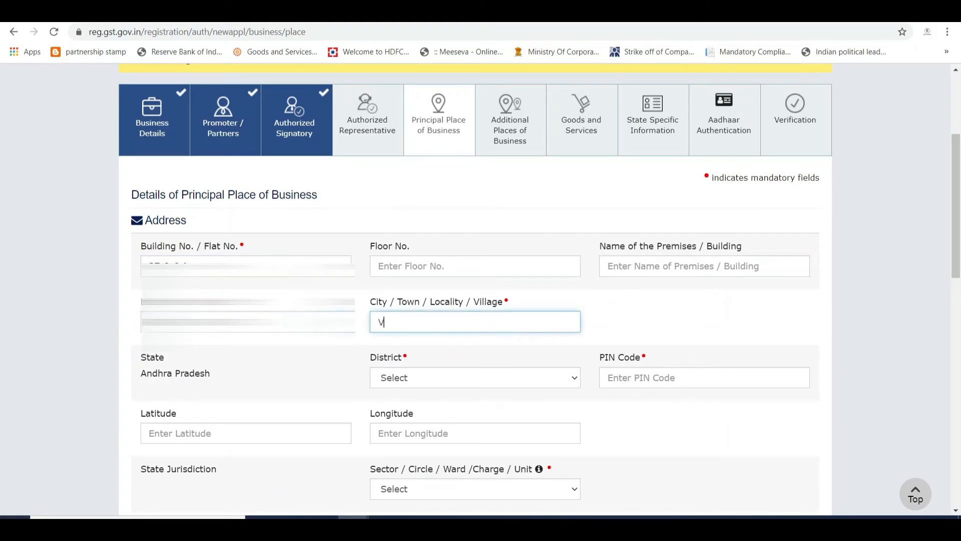
{"action": "key", "text": "BackSpace"}
{"action": "key", "text": "BackSpace"}
{"action": "key", "text": "BackSpace"}
{"action": "key", "text": "BackSpace"}
{"action": "type", "text": "HAPATNAM"}
{"action": "key", "text": "Tab"}
{"action": "key", "text": "v"}
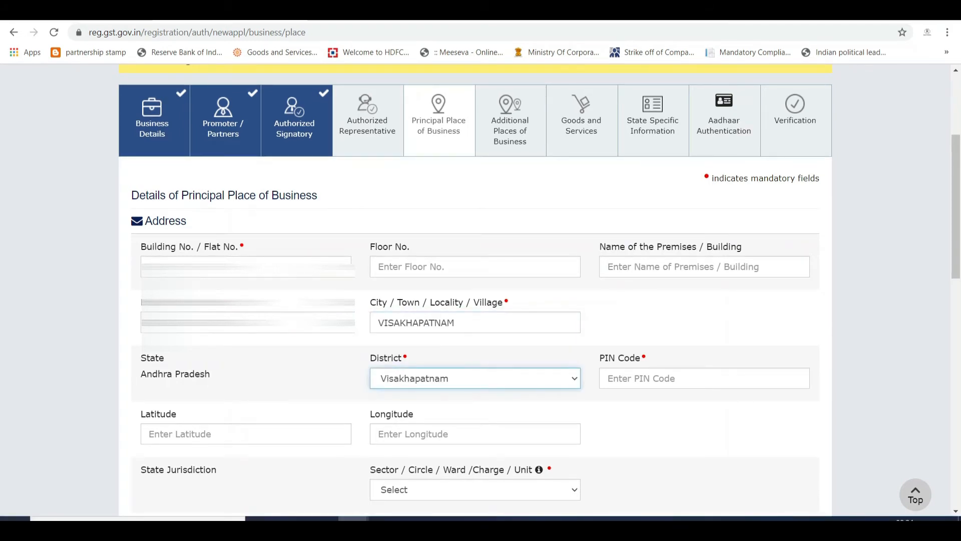
{"action": "key", "text": "Tab"}
{"action": "type", "text": "530001"}
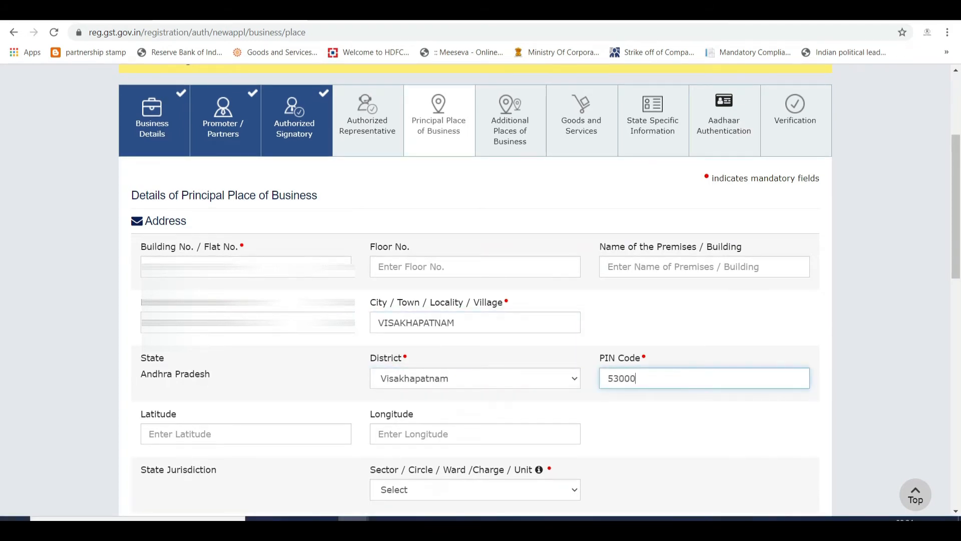
{"action": "key", "text": "Tab"}
{"action": "scroll", "coordinate": [429, 262], "scroll_direction": "down", "scroll_amount": 5}
Step: Set sector KRUPAM MARKET, commissionerate VISAKHAPATNAM and division VISAKHAPATNAM CENTRAL
{"action": "left_click", "coordinate": [430, 261]}
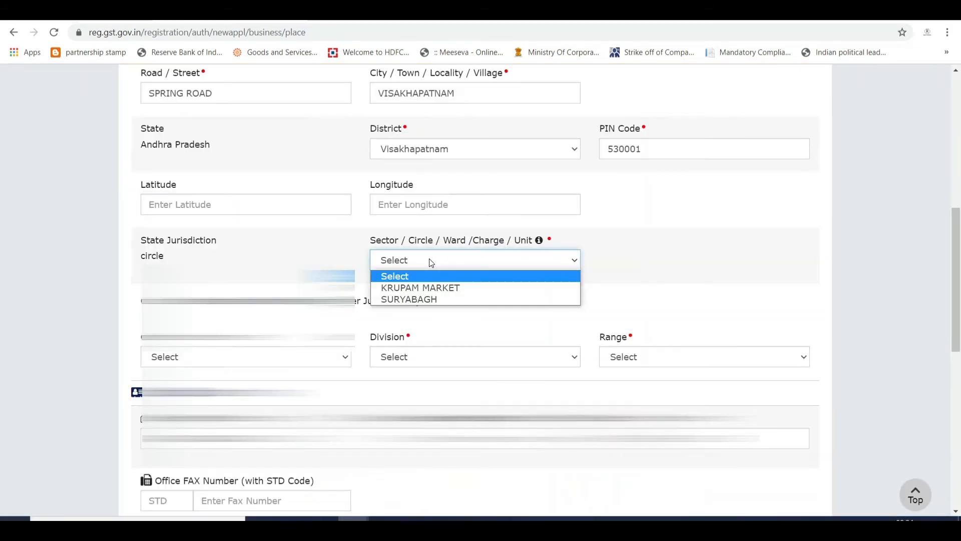
{"action": "left_click", "coordinate": [423, 286]}
{"action": "scroll", "coordinate": [264, 279], "scroll_direction": "down", "scroll_amount": 2}
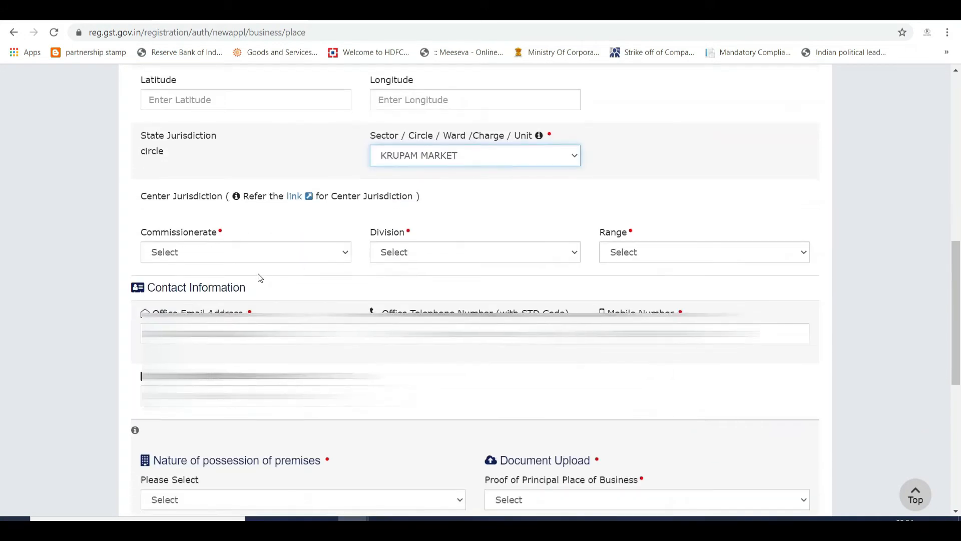
{"action": "left_click", "coordinate": [211, 254]}
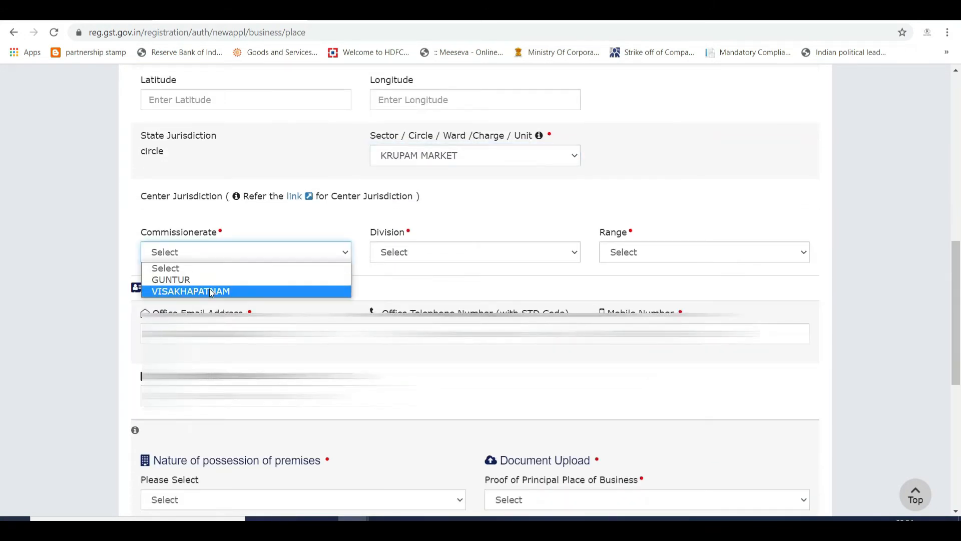
{"action": "left_click", "coordinate": [190, 291]}
{"action": "left_click", "coordinate": [419, 253]}
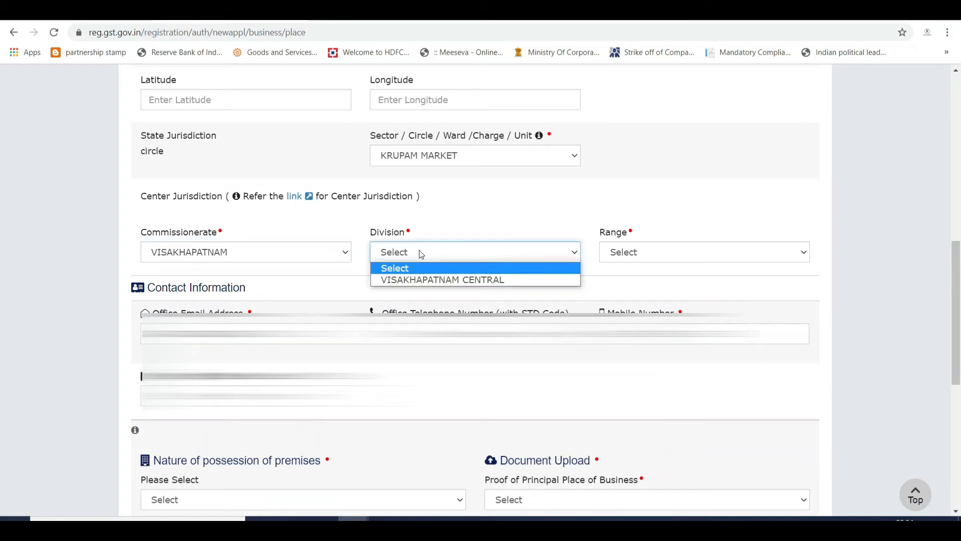
{"action": "left_click", "coordinate": [407, 279]}
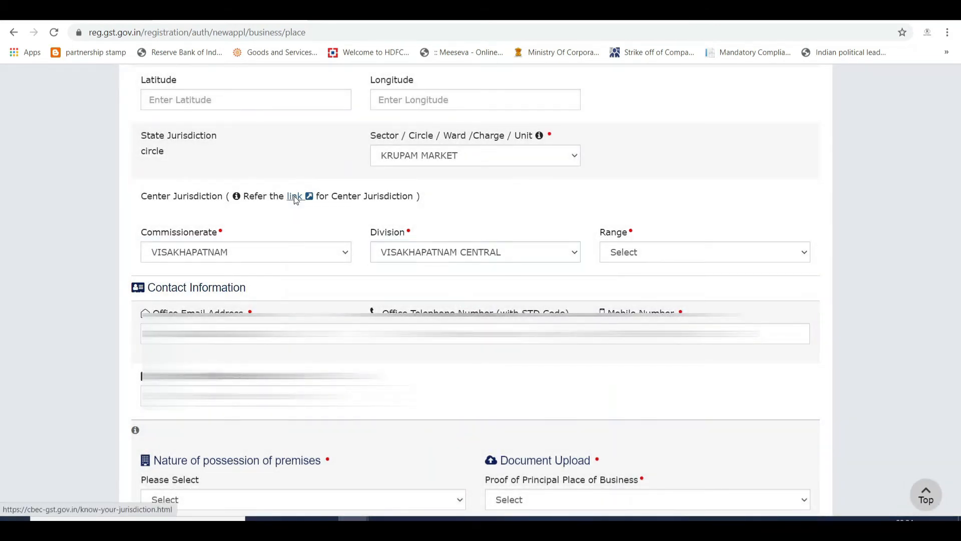
{"action": "left_click", "coordinate": [295, 197]}
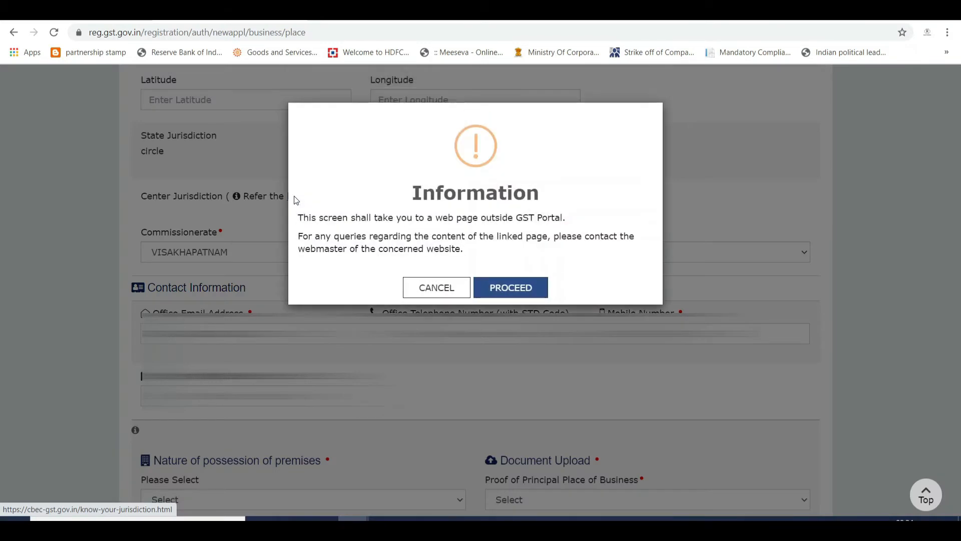
Step: Proceed past the security warning to CBIC's Know Your Jurisdiction page
{"action": "left_click", "coordinate": [493, 287]}
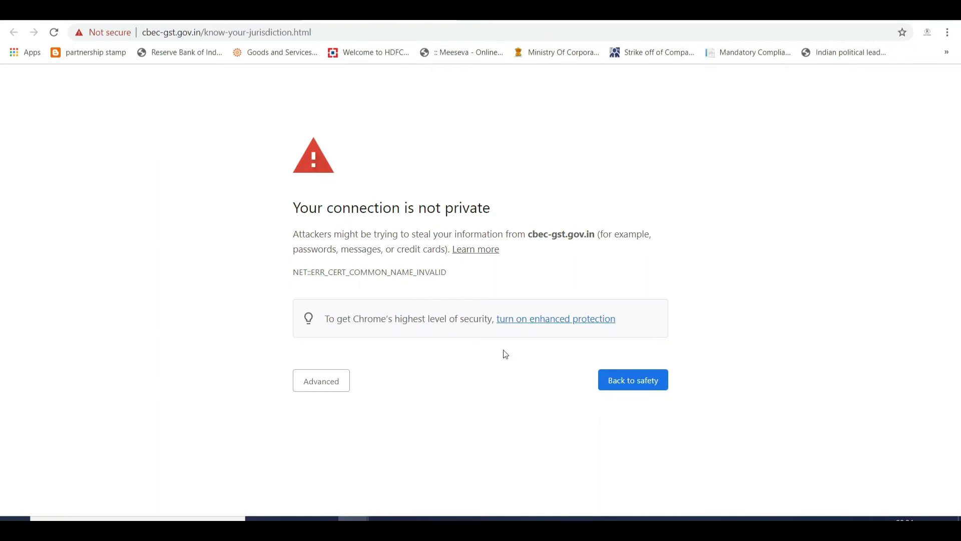
{"action": "left_click", "coordinate": [333, 389]}
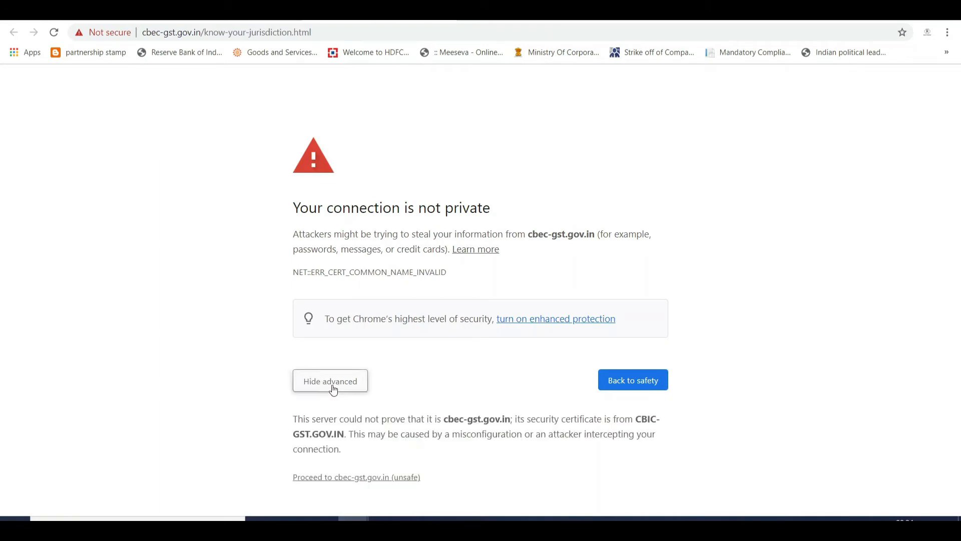
{"action": "left_click", "coordinate": [352, 479]}
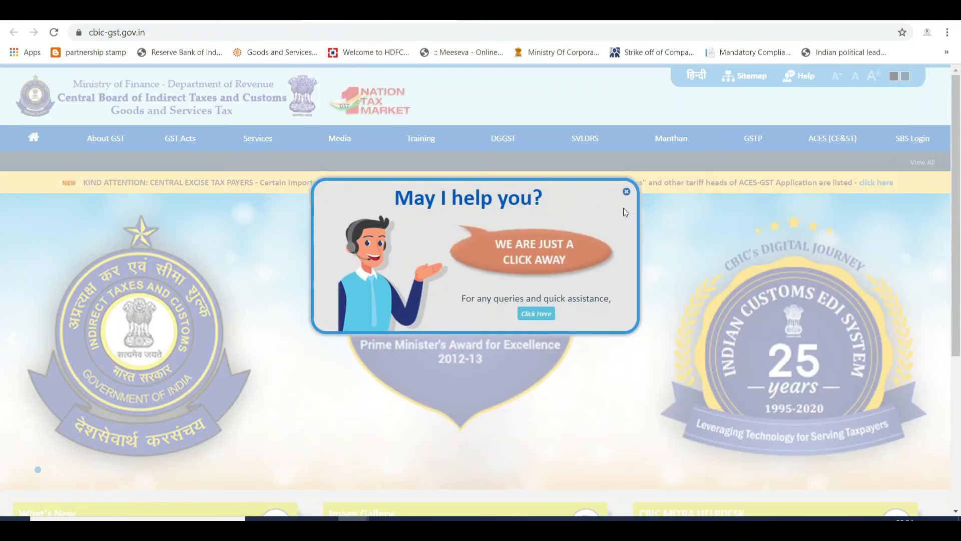
{"action": "left_click", "coordinate": [626, 191]}
{"action": "mouse_move", "coordinate": [252, 142]}
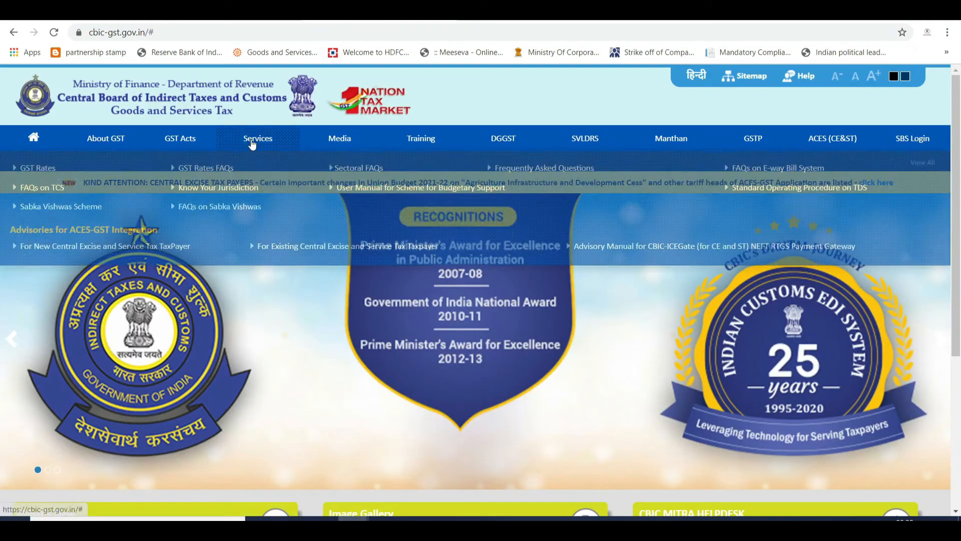
{"action": "left_click", "coordinate": [224, 194]}
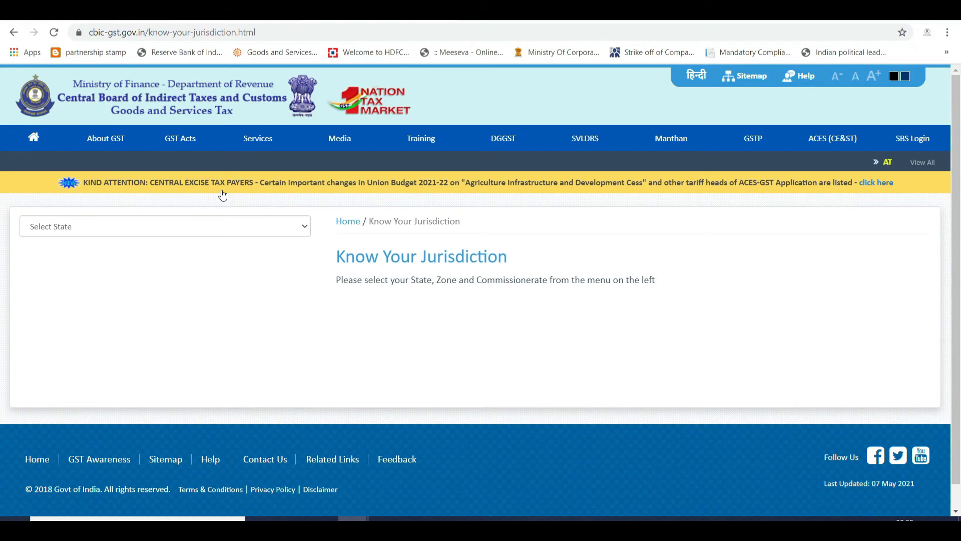
Step: Select Andhra Pradesh, view the Visakhapatnam Central division ranges, and return to the GST form
{"action": "left_click", "coordinate": [208, 225]}
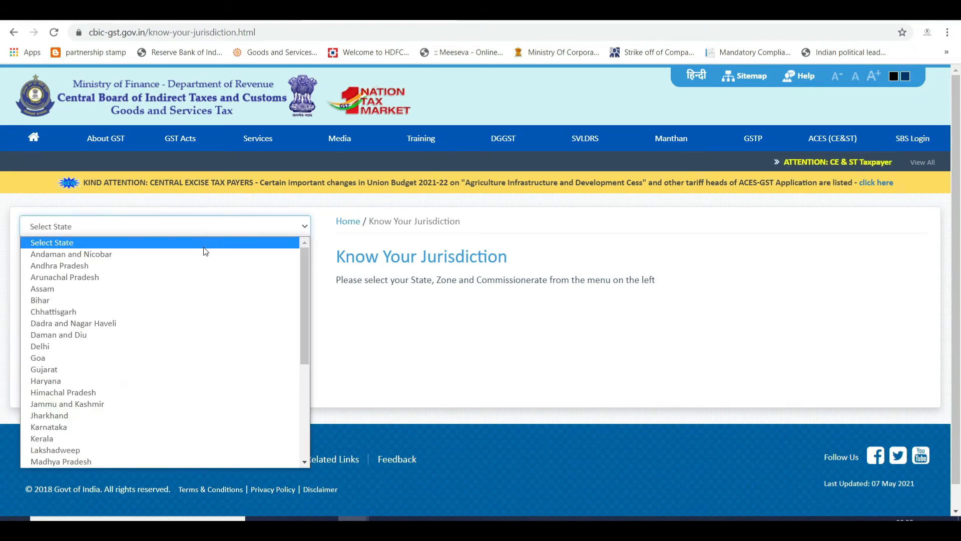
{"action": "left_click", "coordinate": [203, 277]}
{"action": "left_click", "coordinate": [246, 234]}
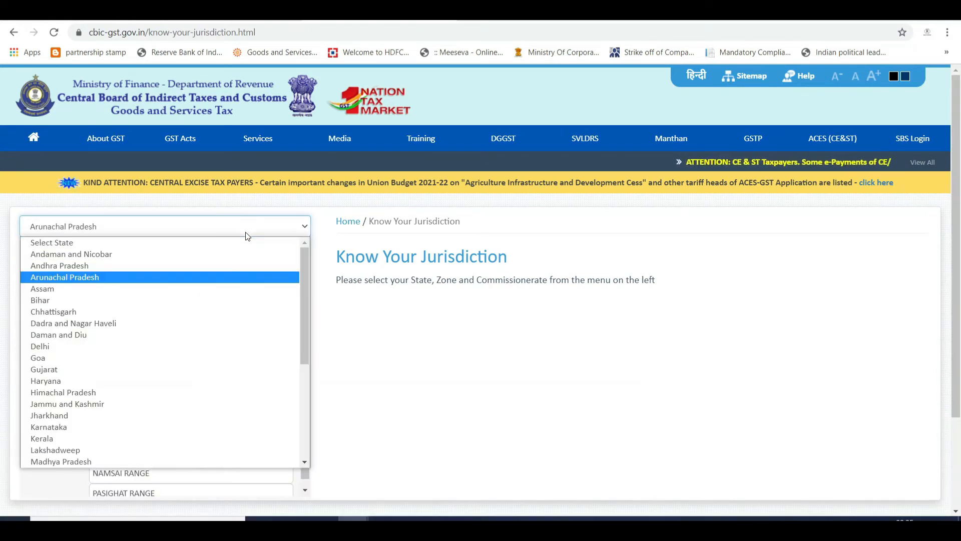
{"action": "left_click", "coordinate": [208, 266]}
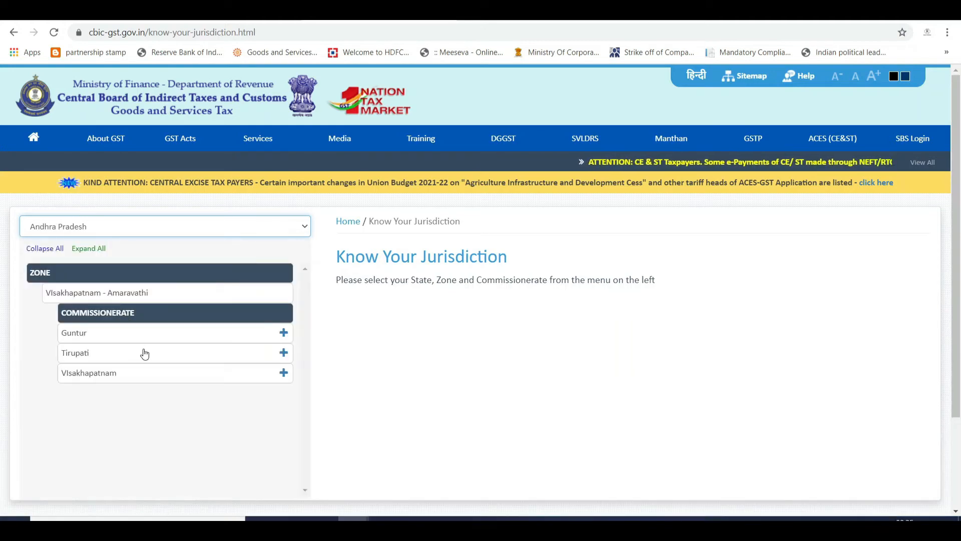
{"action": "left_click", "coordinate": [156, 375]}
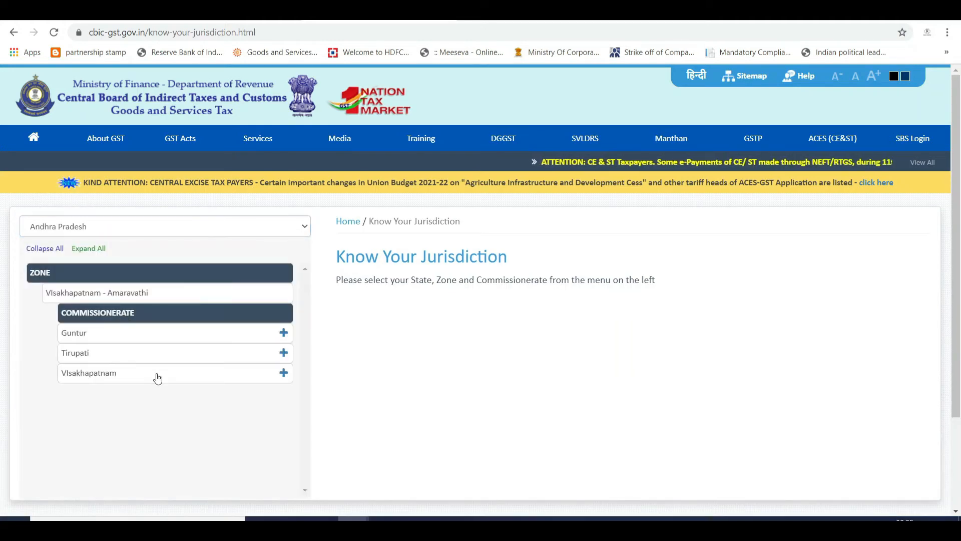
{"action": "left_click", "coordinate": [284, 373]}
{"action": "scroll", "coordinate": [191, 415], "scroll_direction": "down", "scroll_amount": 3}
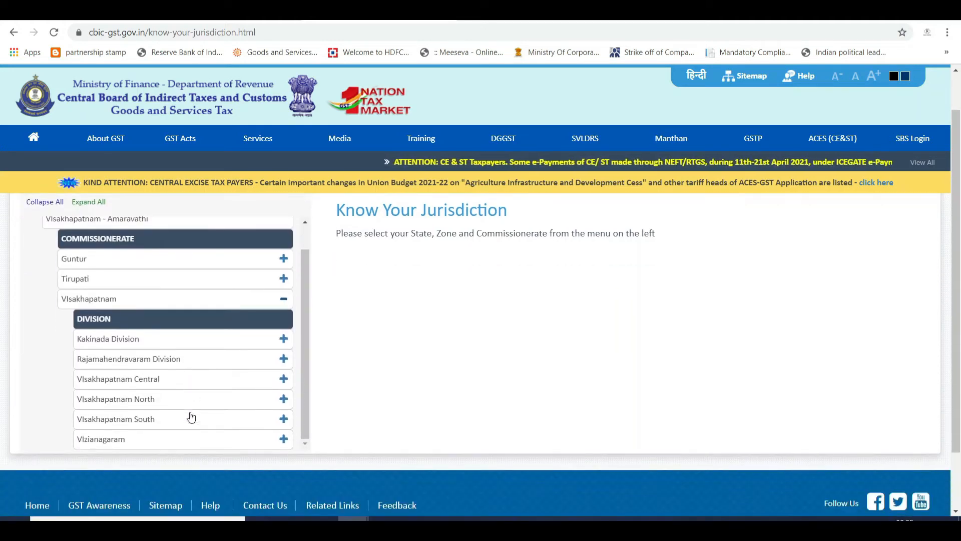
{"action": "left_click", "coordinate": [282, 365]}
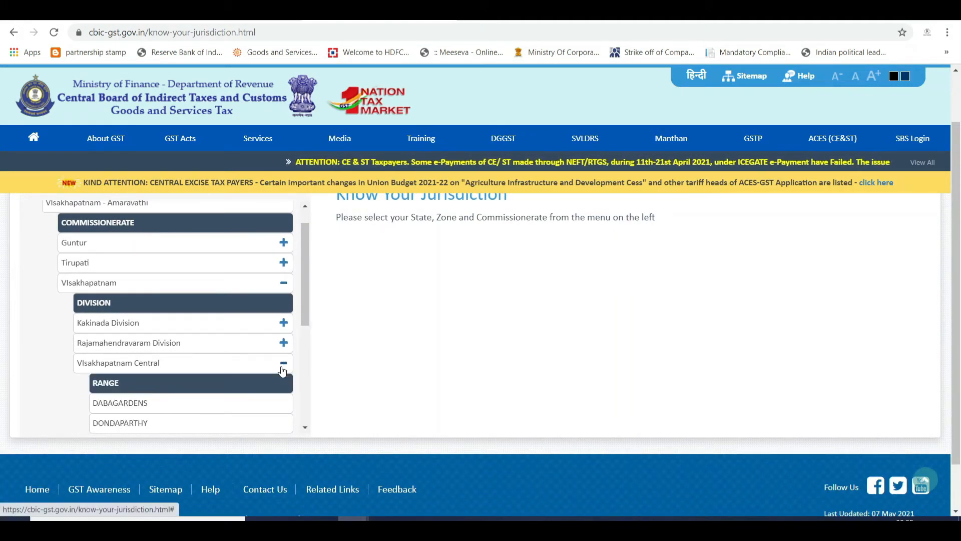
{"action": "scroll", "coordinate": [204, 410], "scroll_direction": "down", "scroll_amount": 4}
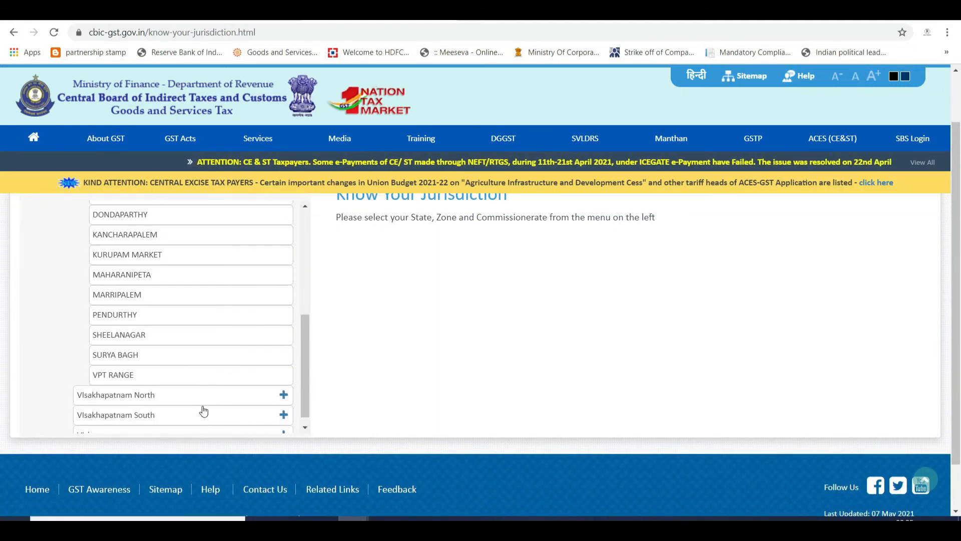
{"action": "left_click", "coordinate": [150, 11]}
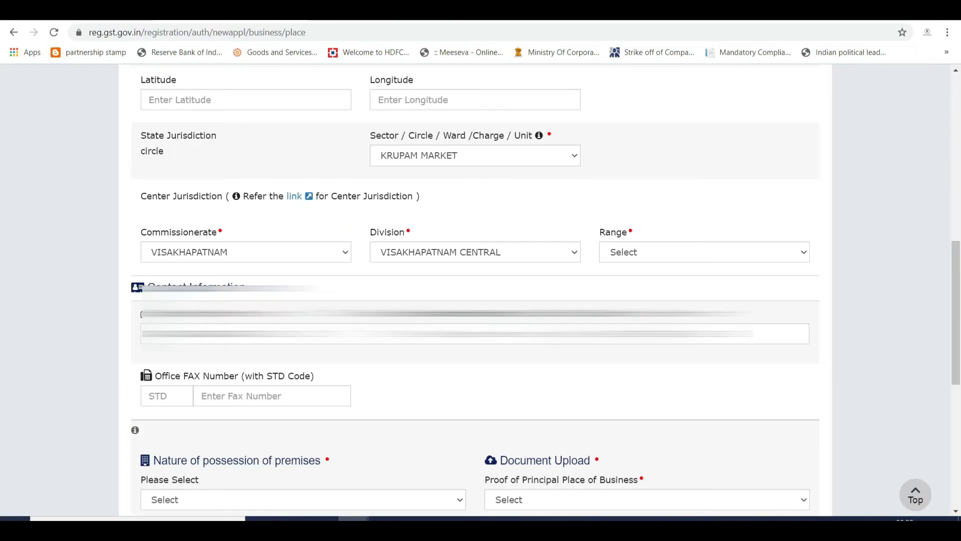
Step: Choose KURUPAM MARKET as the Center Jurisdiction range
{"action": "left_click", "coordinate": [647, 259]}
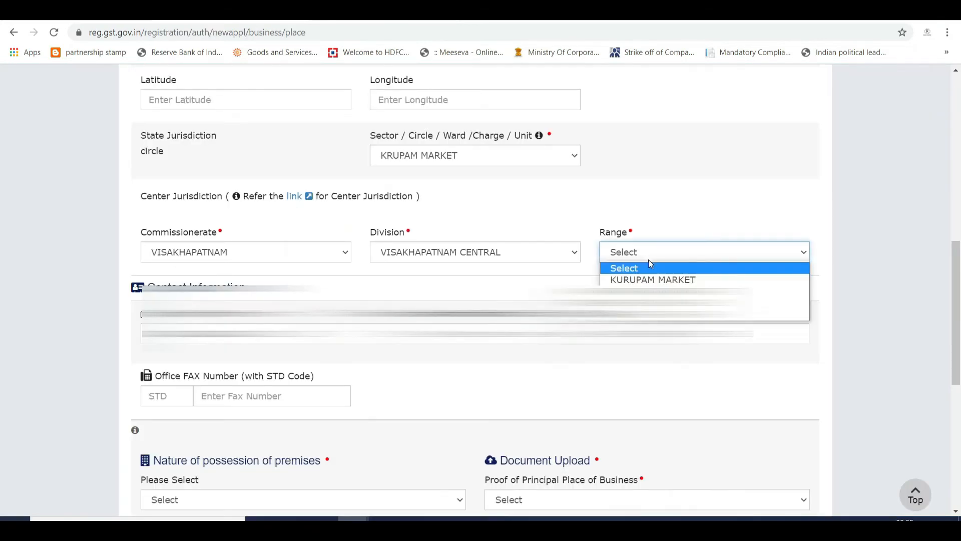
{"action": "left_click", "coordinate": [675, 281]}
{"action": "scroll", "coordinate": [575, 280], "scroll_direction": "down", "scroll_amount": 3}
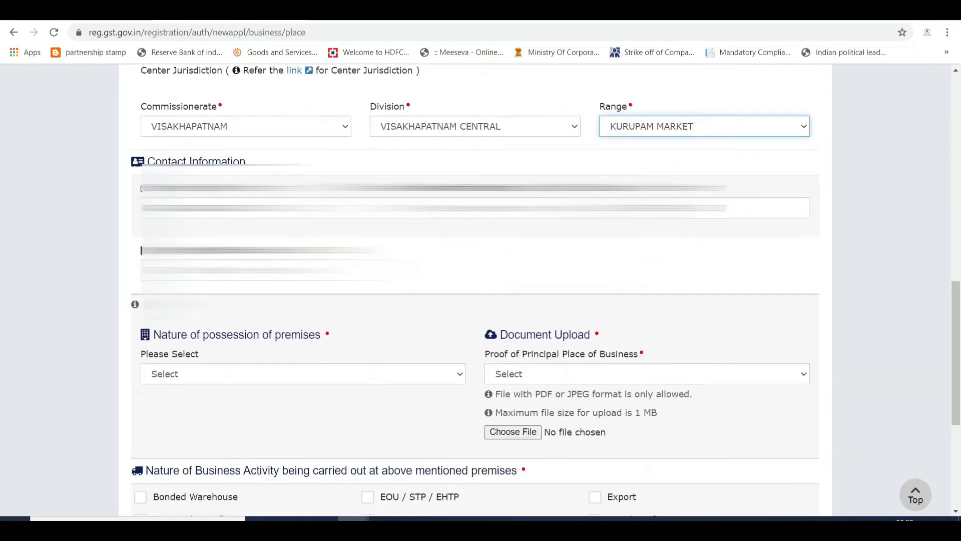
{"action": "scroll", "coordinate": [433, 282], "scroll_direction": "down", "scroll_amount": 1}
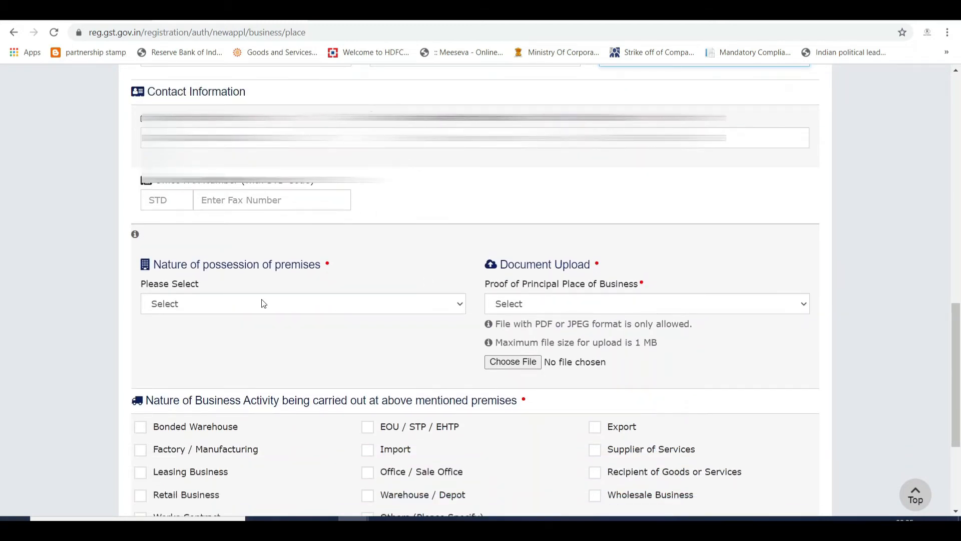
{"action": "scroll", "coordinate": [264, 303], "scroll_direction": "up", "scroll_amount": 1}
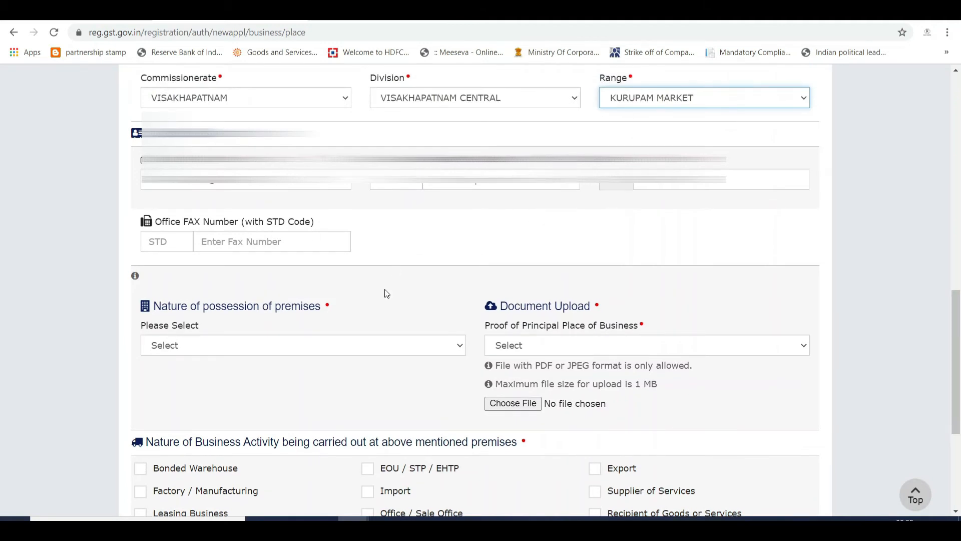
{"action": "scroll", "coordinate": [380, 294], "scroll_direction": "down", "scroll_amount": 1}
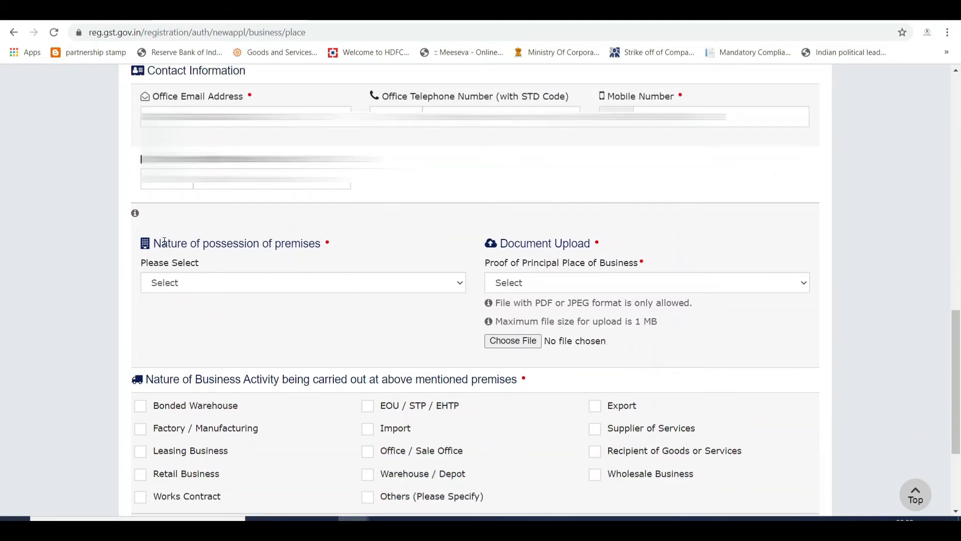
{"action": "left_click_drag", "start_coordinate": [163, 243], "coordinate": [208, 260]}
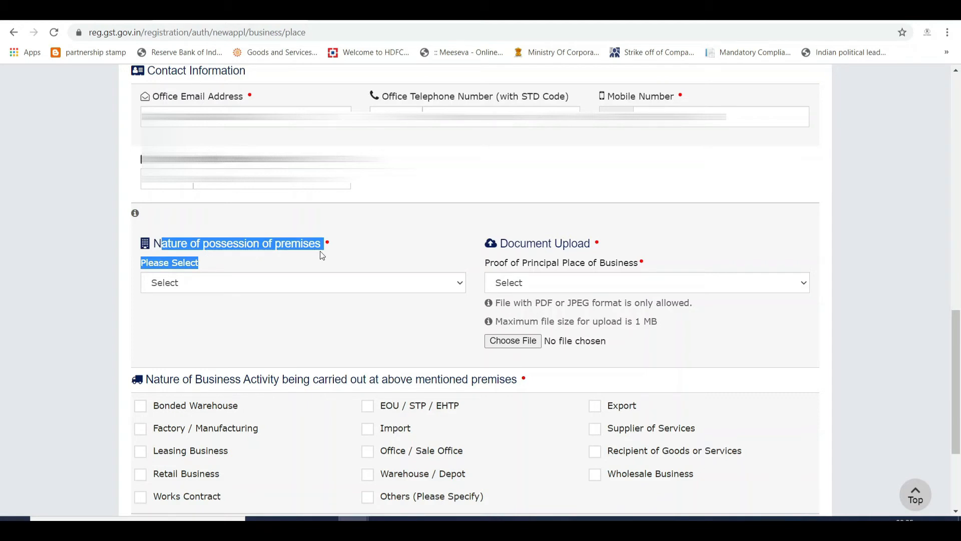
{"action": "left_click", "coordinate": [350, 249]}
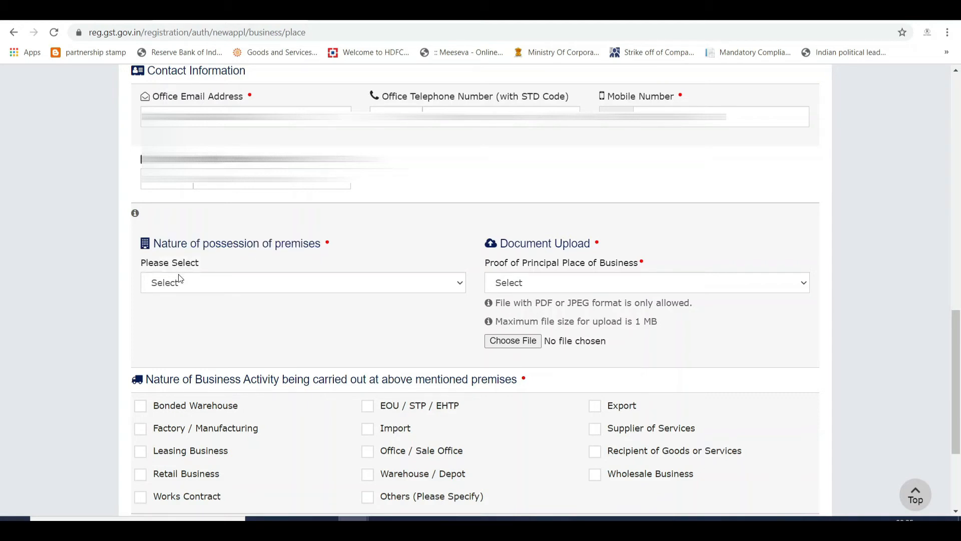
{"action": "scroll", "coordinate": [206, 300], "scroll_direction": "down", "scroll_amount": 1}
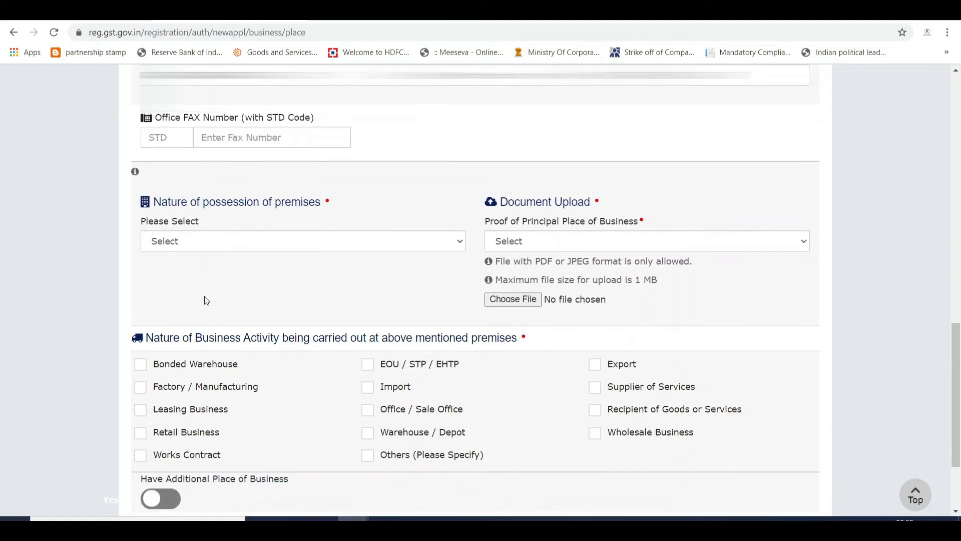
Step: Set possession to Rented and upload 'lessee doc' as the Rent / Lease agreement proof
{"action": "left_click", "coordinate": [281, 244]}
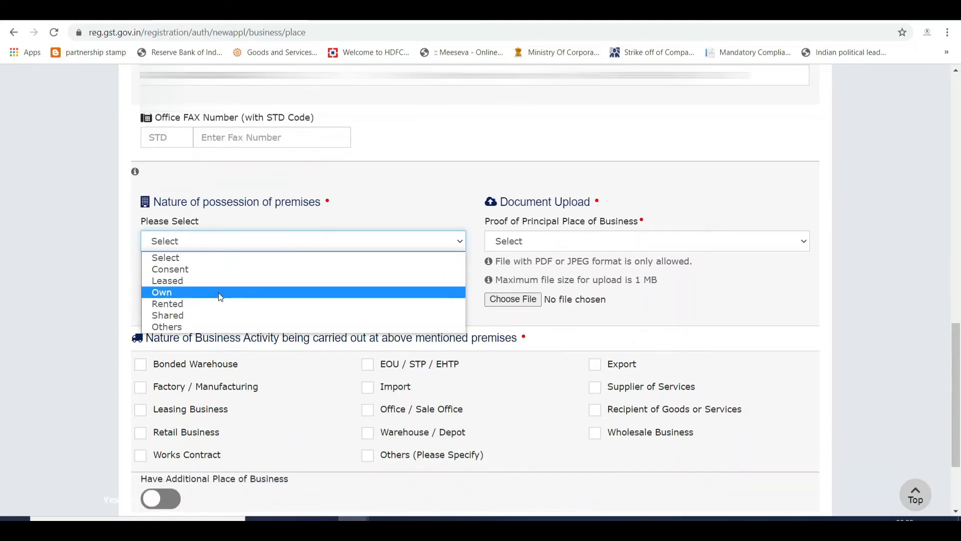
{"action": "left_click", "coordinate": [251, 304]}
{"action": "left_click", "coordinate": [537, 242]}
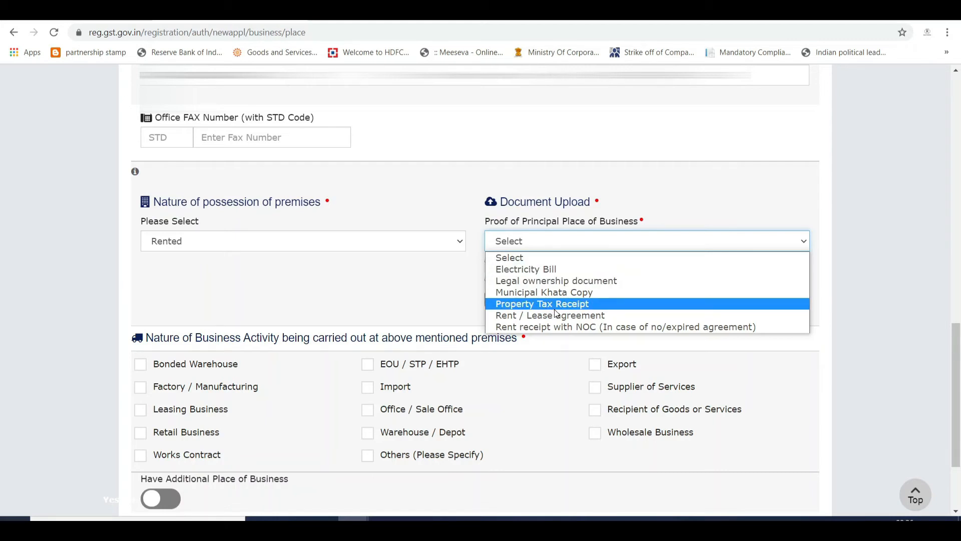
{"action": "left_click", "coordinate": [567, 315]}
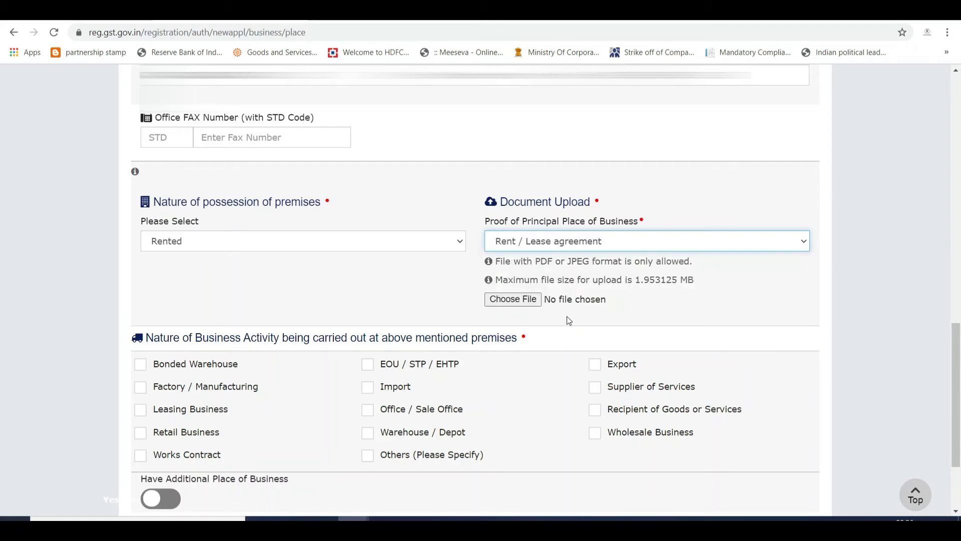
{"action": "left_click", "coordinate": [528, 299]}
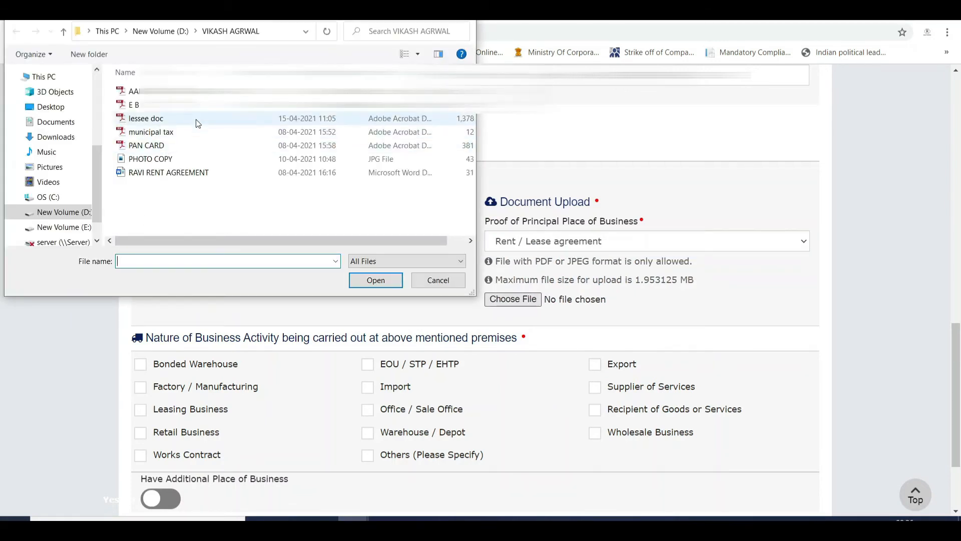
{"action": "left_click", "coordinate": [196, 119]}
{"action": "left_click", "coordinate": [376, 280]}
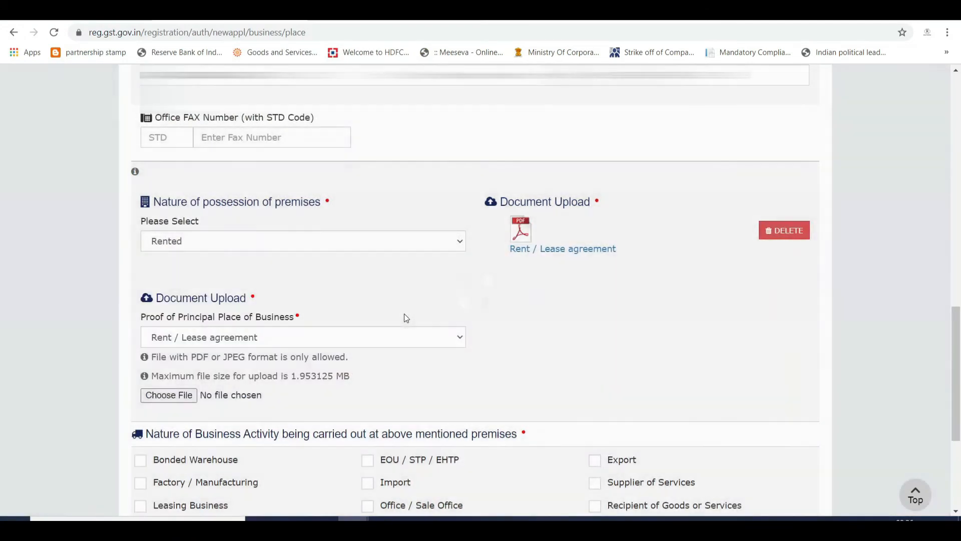
Step: Upload the 'municipal tax' file as a Property Tax Receipt proof
{"action": "scroll", "coordinate": [405, 318], "scroll_direction": "down", "scroll_amount": 2}
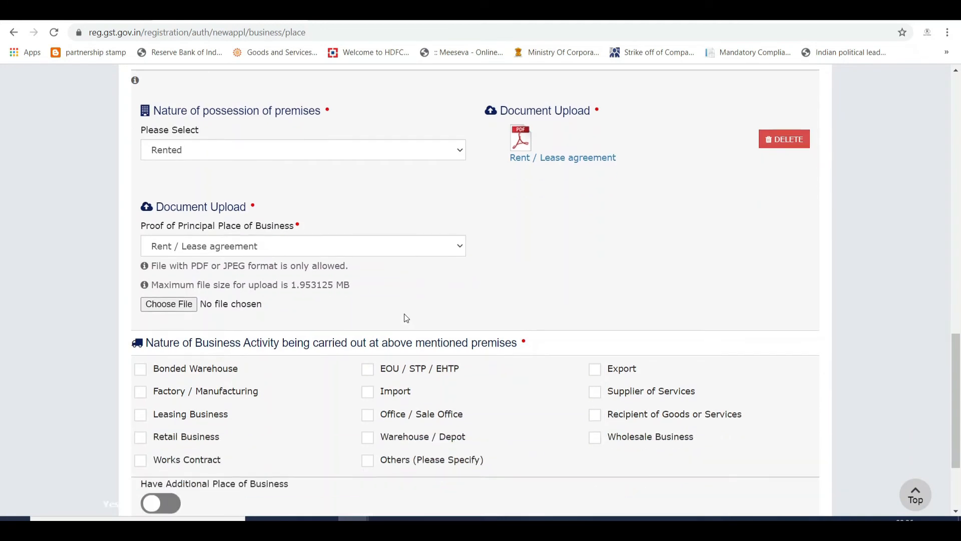
{"action": "left_click", "coordinate": [249, 254]}
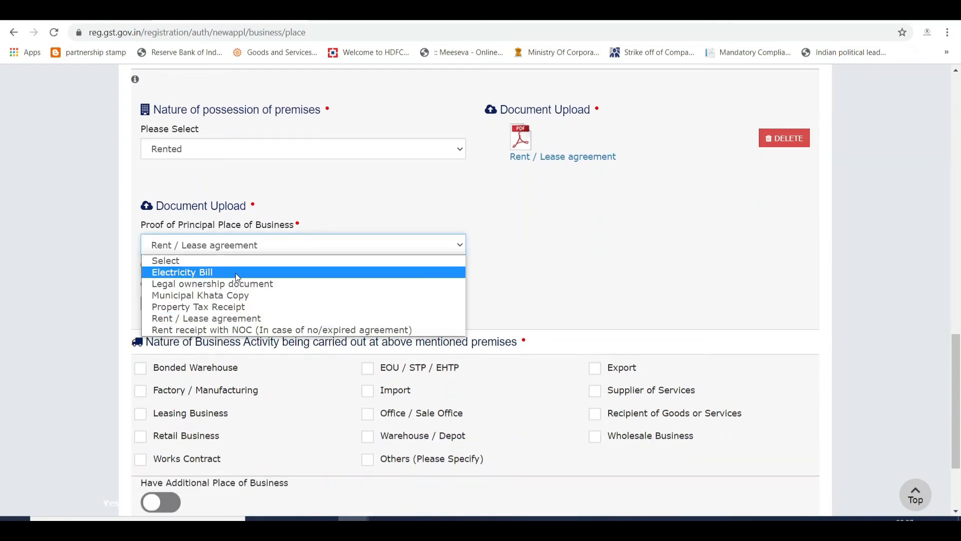
{"action": "left_click", "coordinate": [234, 305]}
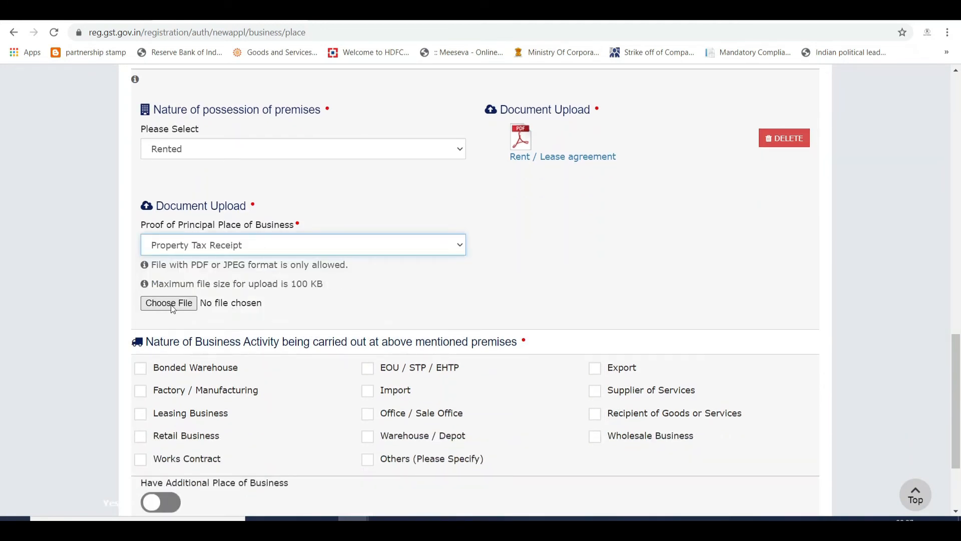
{"action": "left_click", "coordinate": [179, 303]}
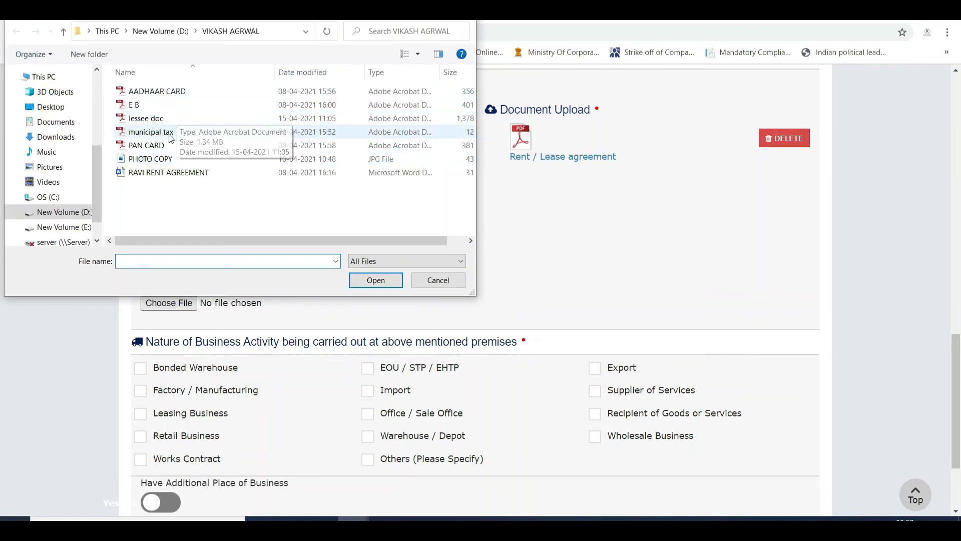
{"action": "left_click", "coordinate": [170, 133]}
{"action": "left_click", "coordinate": [386, 289]}
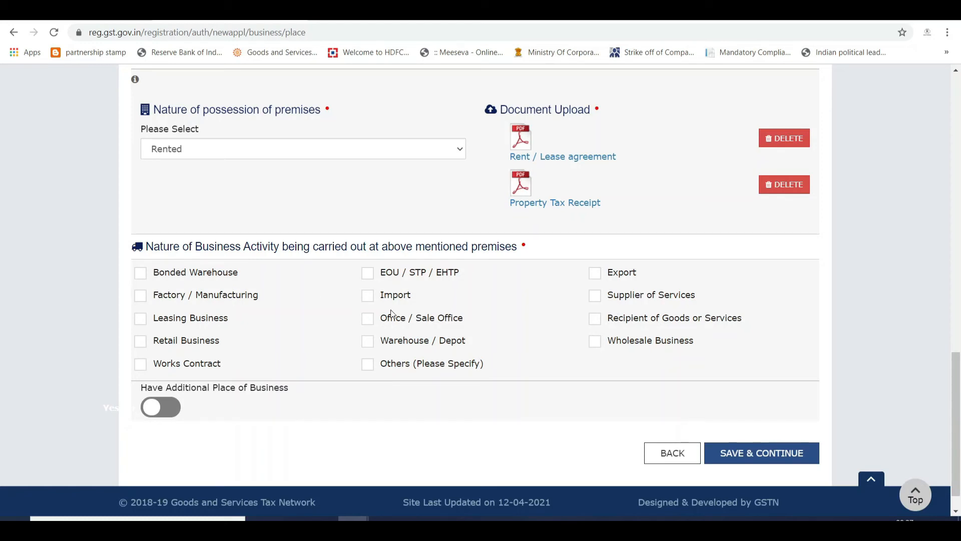
Step: Tick Retail Business, save the principal place details, and skip additional places of business
{"action": "left_click", "coordinate": [141, 343]}
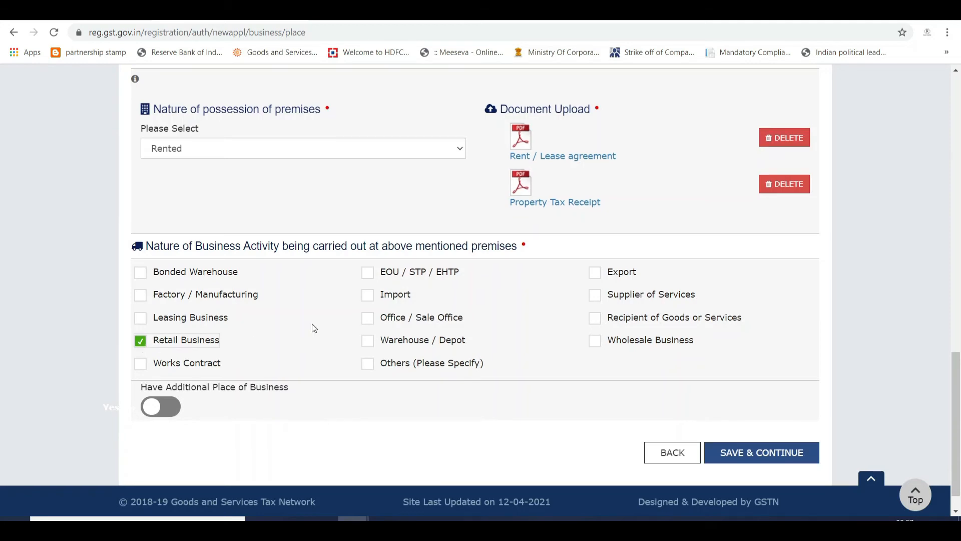
{"action": "scroll", "coordinate": [311, 325], "scroll_direction": "down", "scroll_amount": 1}
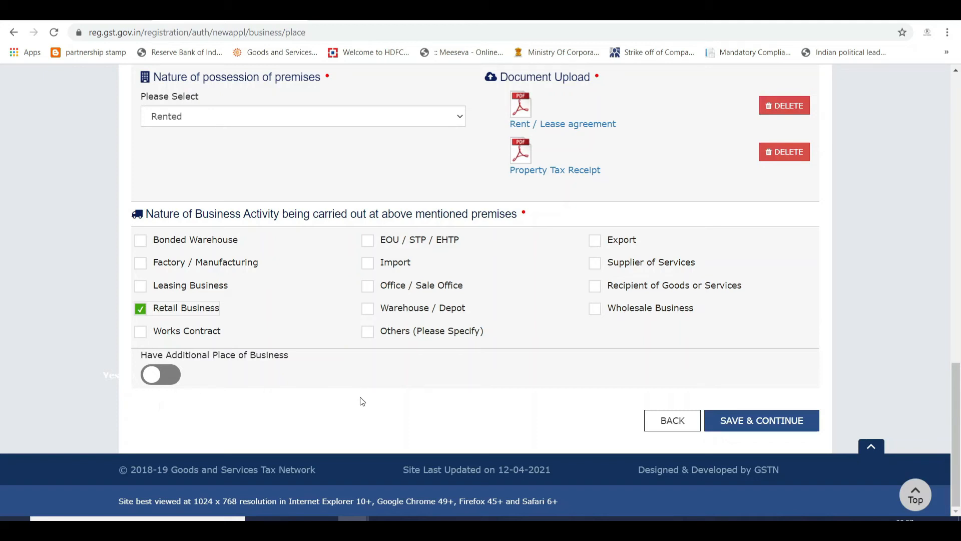
{"action": "left_click", "coordinate": [752, 426]}
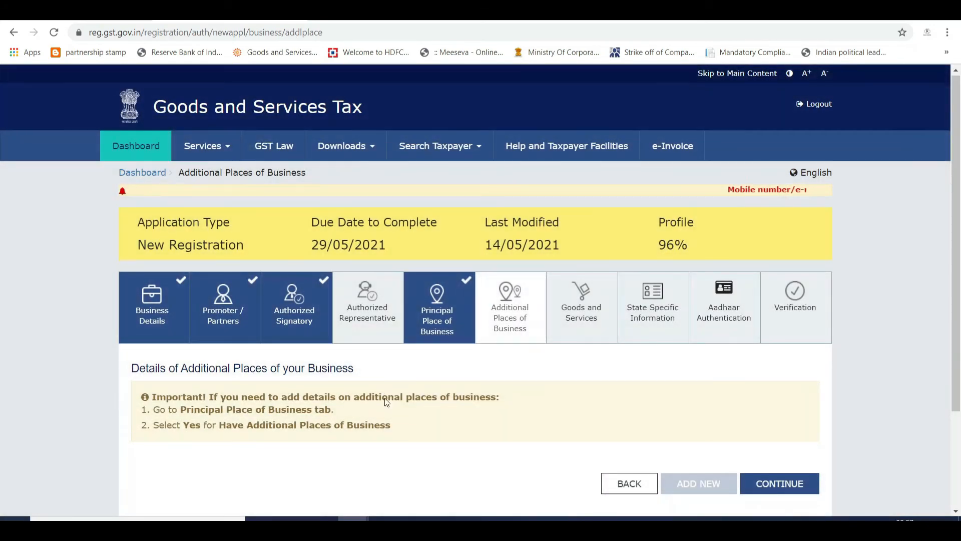
{"action": "scroll", "coordinate": [345, 405], "scroll_direction": "down", "scroll_amount": 2}
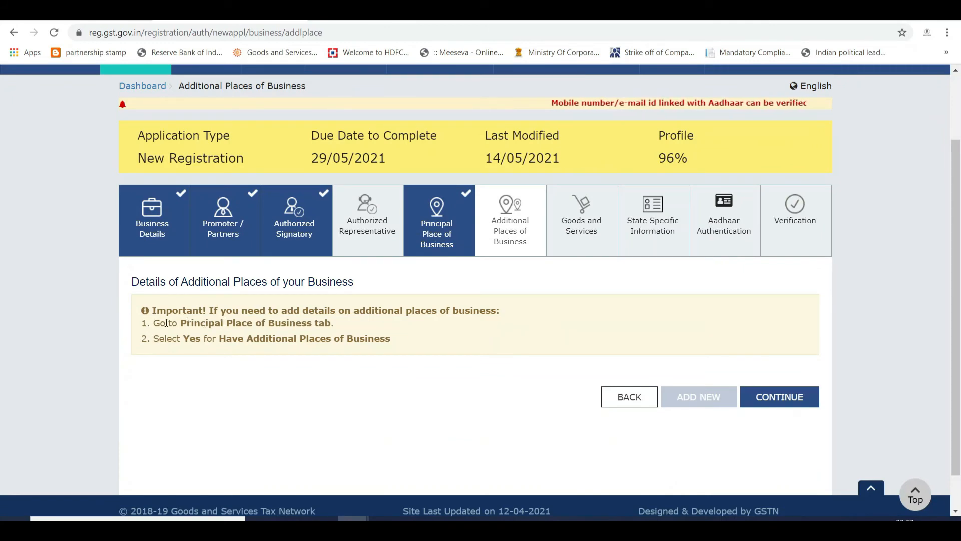
{"action": "left_click", "coordinate": [787, 397]}
Step: Add HSN 21069020 (pan masala food preparations) to goods and save
{"action": "scroll", "coordinate": [456, 302], "scroll_direction": "down", "scroll_amount": 3}
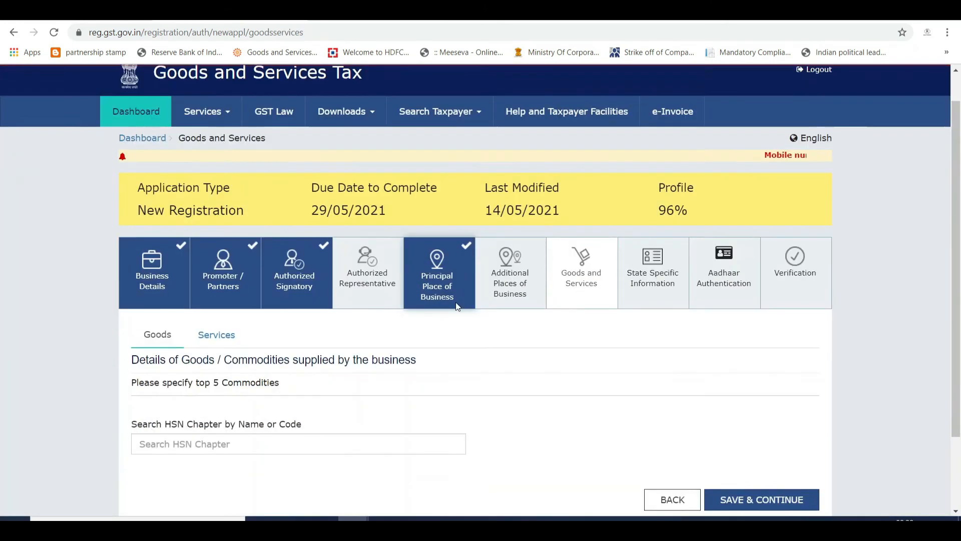
{"action": "left_click", "coordinate": [338, 352]}
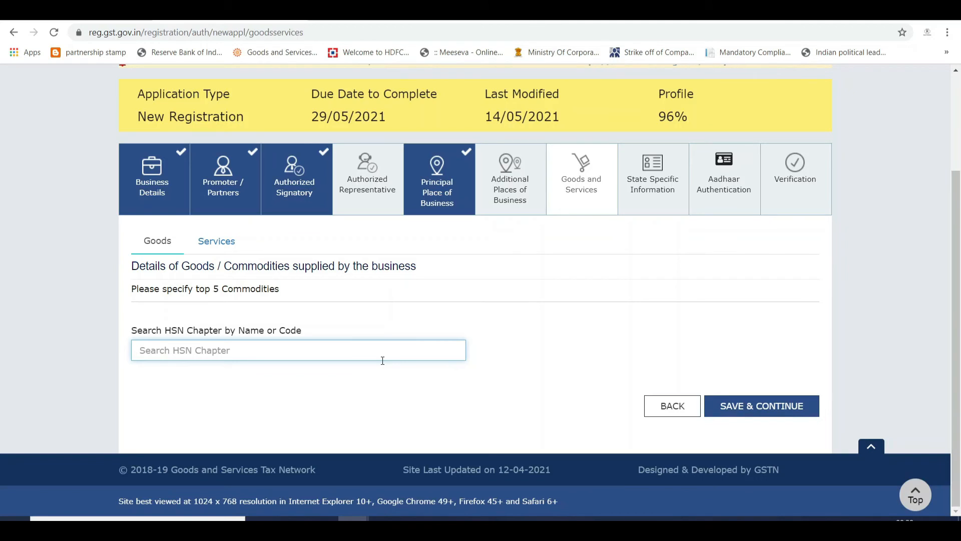
{"action": "type", "text": "21069020"}
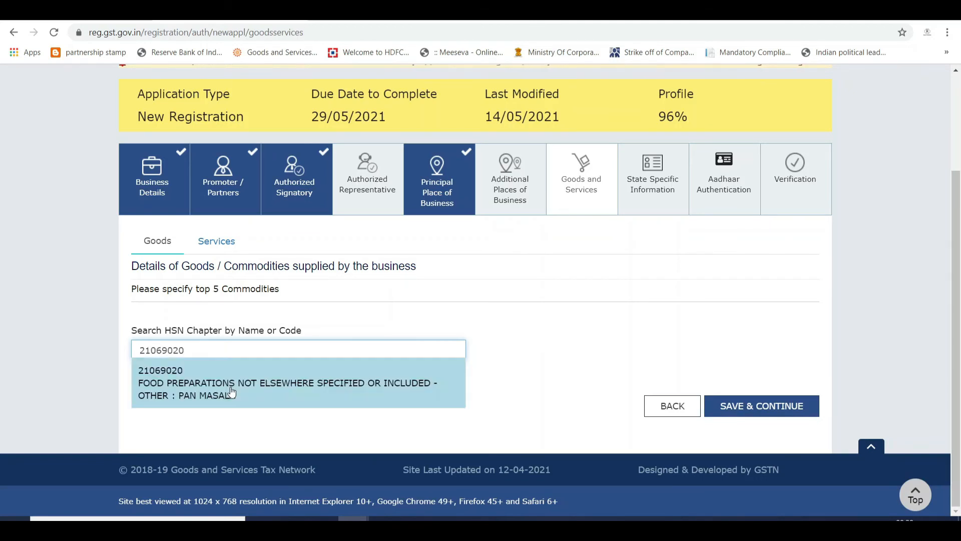
{"action": "left_click", "coordinate": [208, 391]}
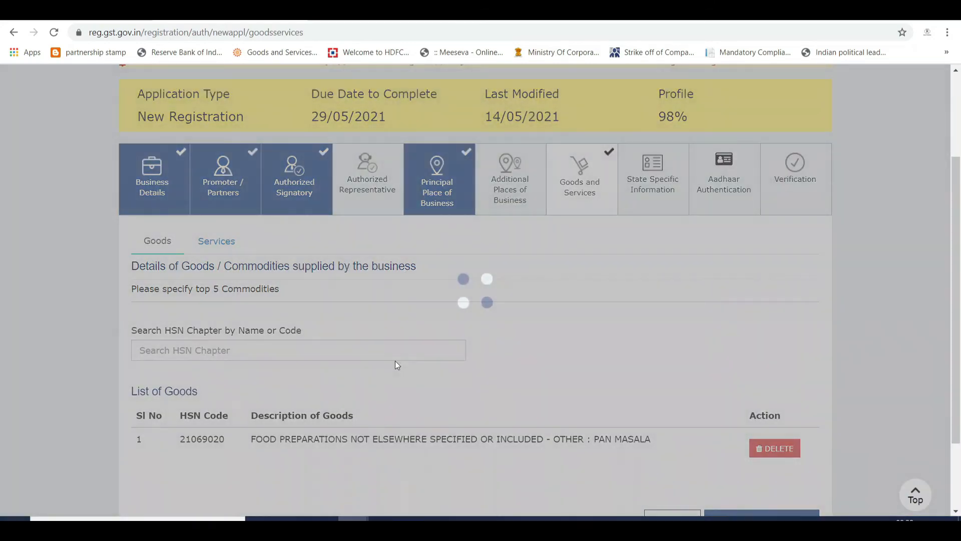
{"action": "scroll", "coordinate": [395, 360], "scroll_direction": "down", "scroll_amount": 2}
{"action": "left_click", "coordinate": [745, 420]}
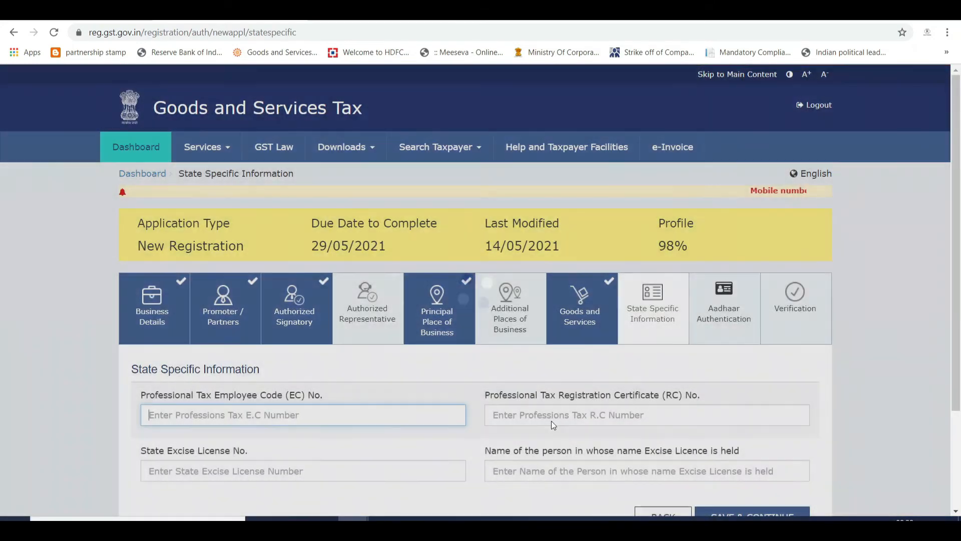
Step: Leave the State Specific fields empty and save, reaching Aadhaar Authentication
{"action": "scroll", "coordinate": [606, 424], "scroll_direction": "down", "scroll_amount": 2}
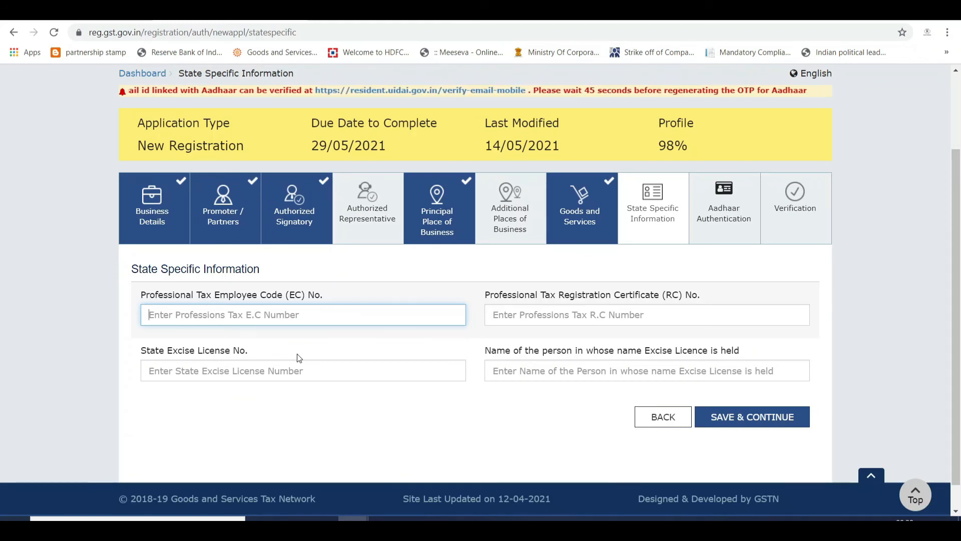
{"action": "left_click", "coordinate": [759, 420]}
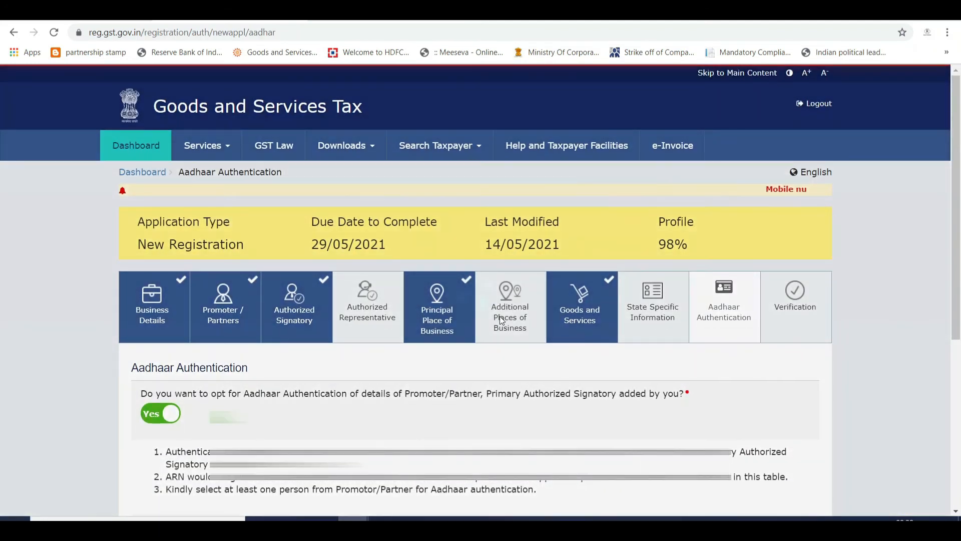
Step: Switch the Aadhaar Authentication option from Yes to No, bringing up the site-verification warning
{"action": "scroll", "coordinate": [502, 320], "scroll_direction": "down", "scroll_amount": 3}
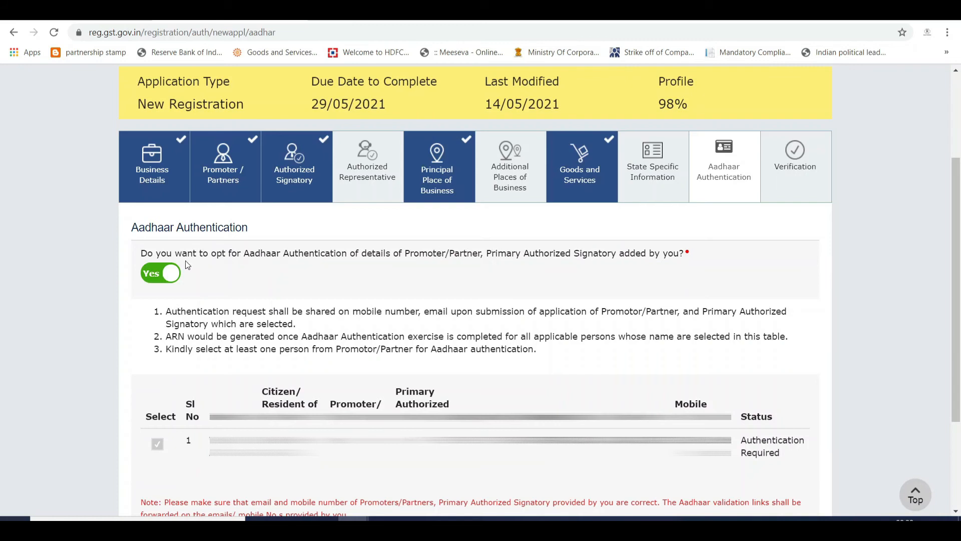
{"action": "scroll", "coordinate": [185, 288], "scroll_direction": "down", "scroll_amount": 1}
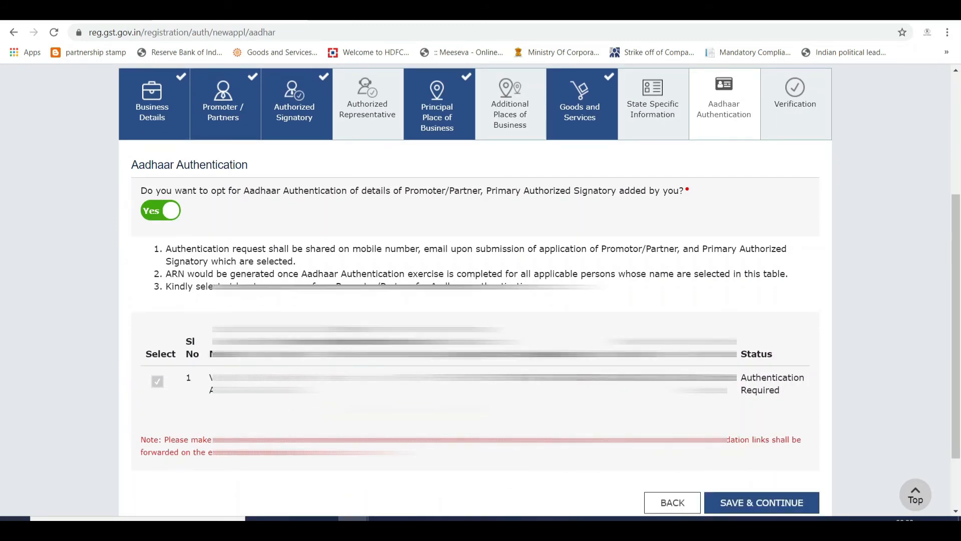
{"action": "scroll", "coordinate": [417, 407], "scroll_direction": "down", "scroll_amount": 1}
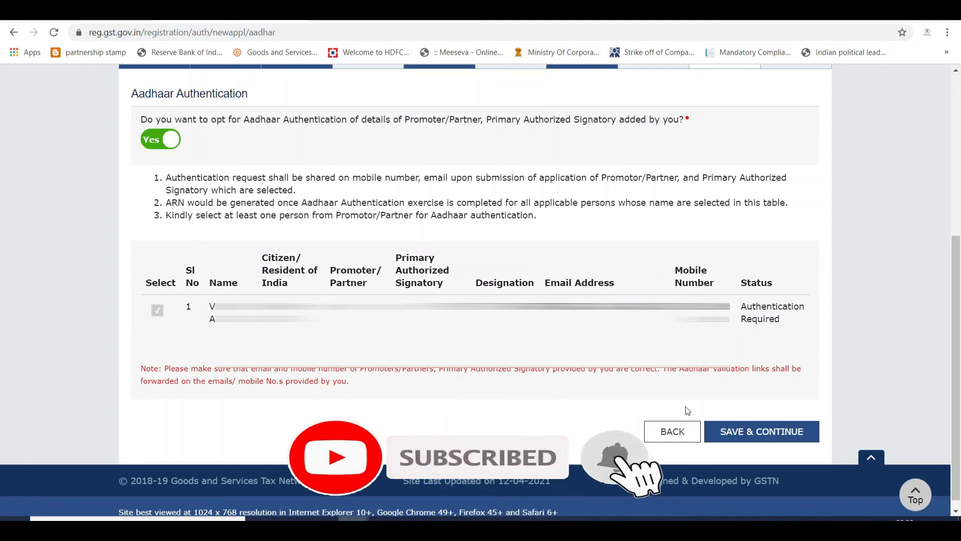
{"action": "scroll", "coordinate": [764, 361], "scroll_direction": "up", "scroll_amount": 1}
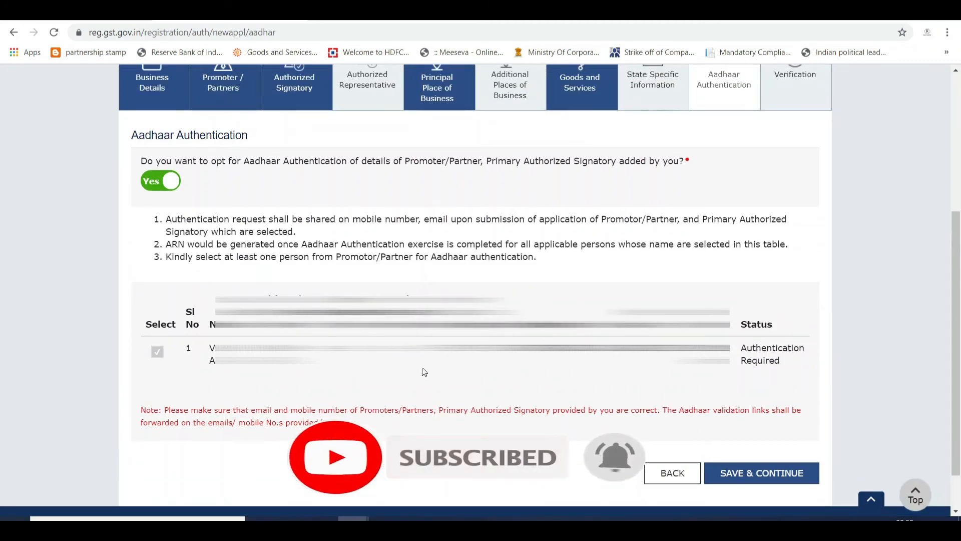
{"action": "scroll", "coordinate": [425, 370], "scroll_direction": "down", "scroll_amount": 1}
{"action": "scroll", "coordinate": [412, 372], "scroll_direction": "up", "scroll_amount": 1}
{"action": "left_click", "coordinate": [167, 170]}
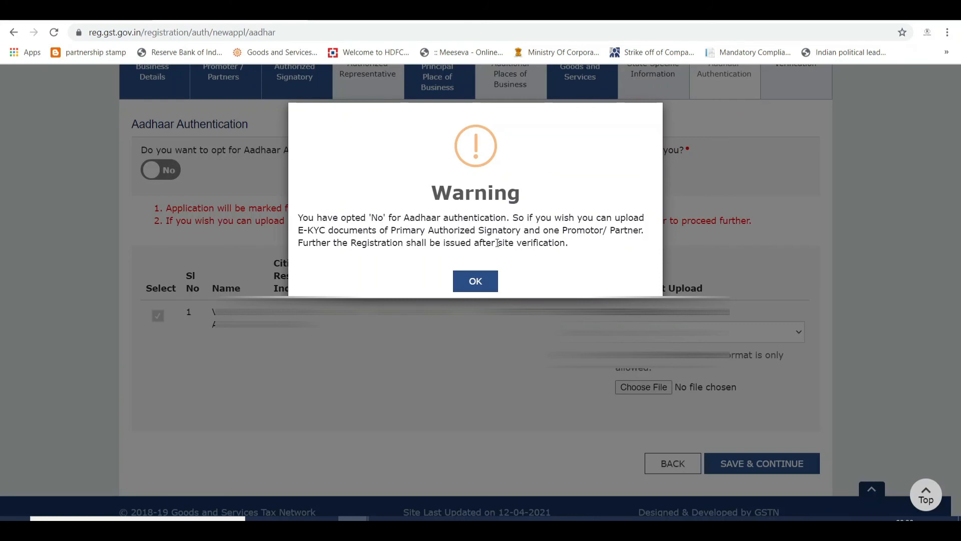
Step: Dismiss the site-verification warning, set Aadhaar authentication back to Yes, then save and accept the warning
{"action": "left_click_drag", "start_coordinate": [476, 243], "coordinate": [575, 250]}
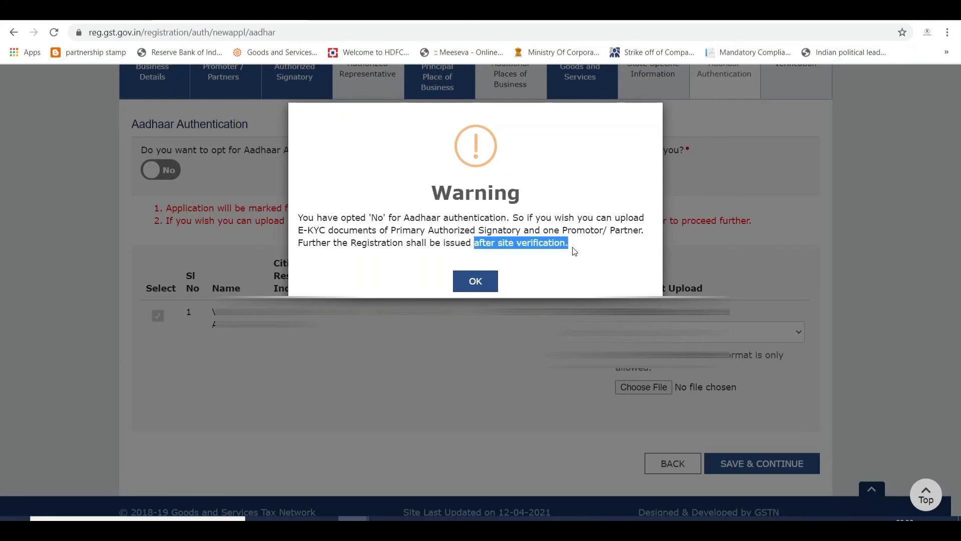
{"action": "left_click", "coordinate": [473, 281]}
{"action": "scroll", "coordinate": [457, 372], "scroll_direction": "down", "scroll_amount": 1}
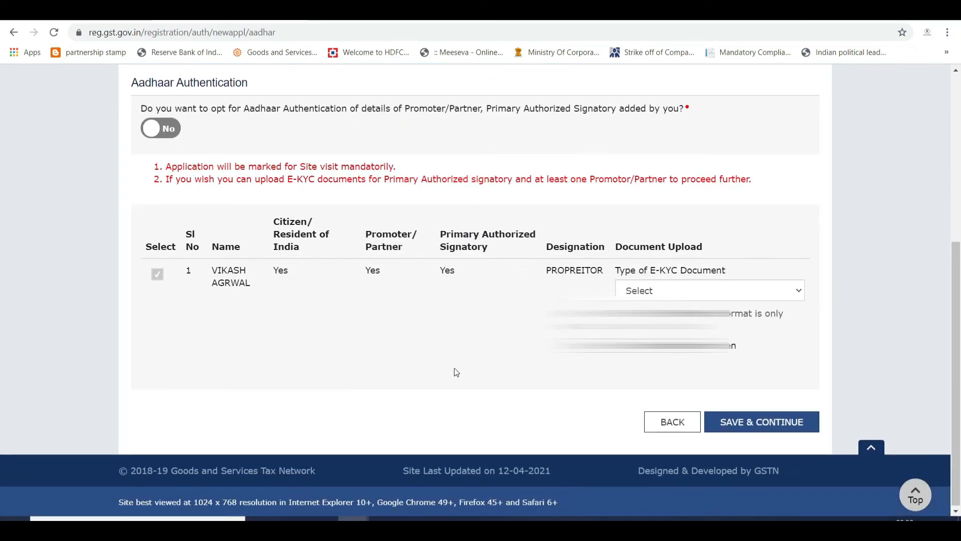
{"action": "left_click", "coordinate": [161, 135]}
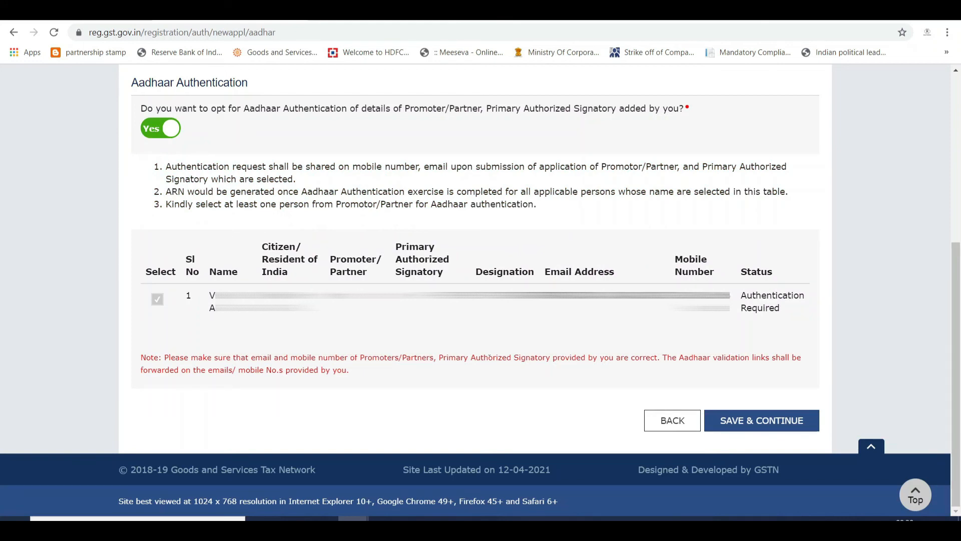
{"action": "left_click", "coordinate": [749, 426]}
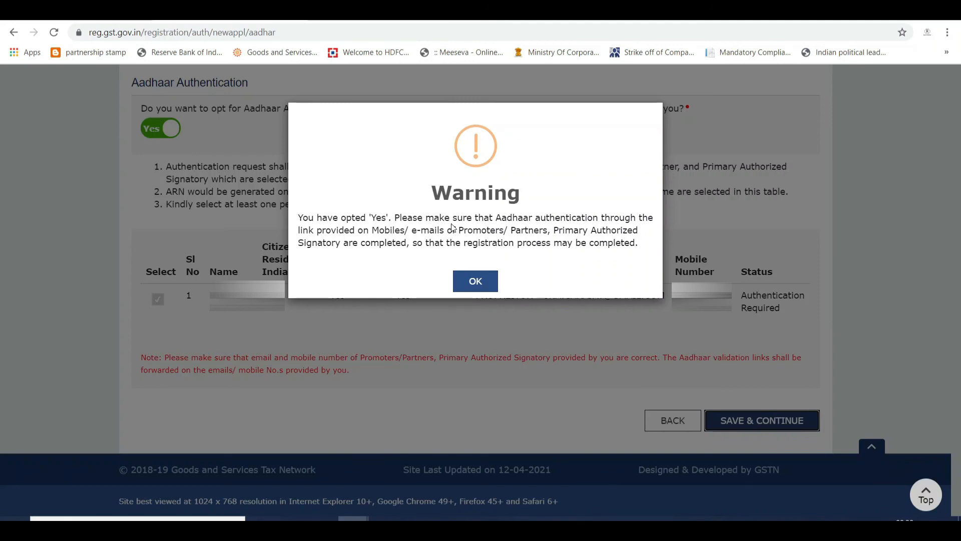
{"action": "left_click", "coordinate": [481, 279]}
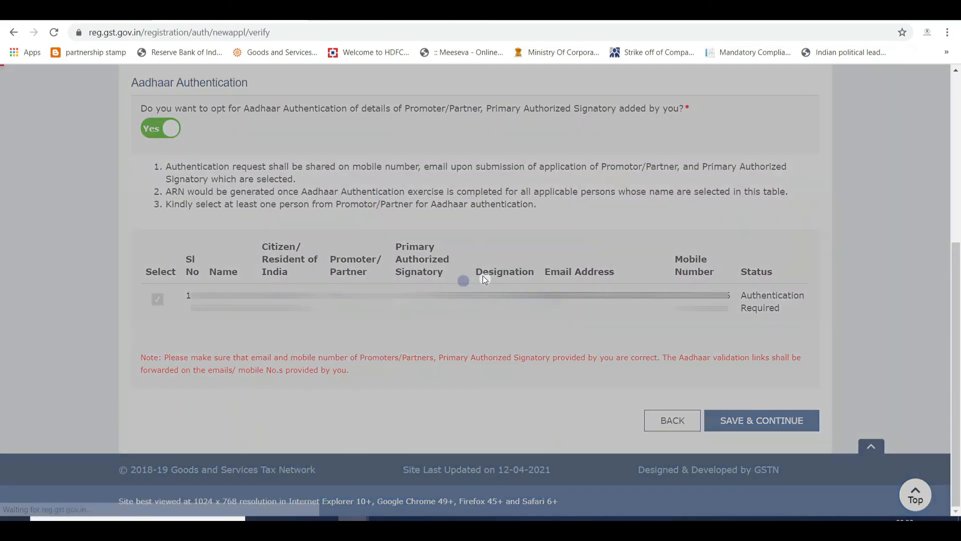
Step: Check that the profile completion percentage reads 100%
{"action": "scroll", "coordinate": [204, 179], "scroll_direction": "down", "scroll_amount": 5}
{"action": "scroll", "coordinate": [228, 144], "scroll_direction": "up", "scroll_amount": 2}
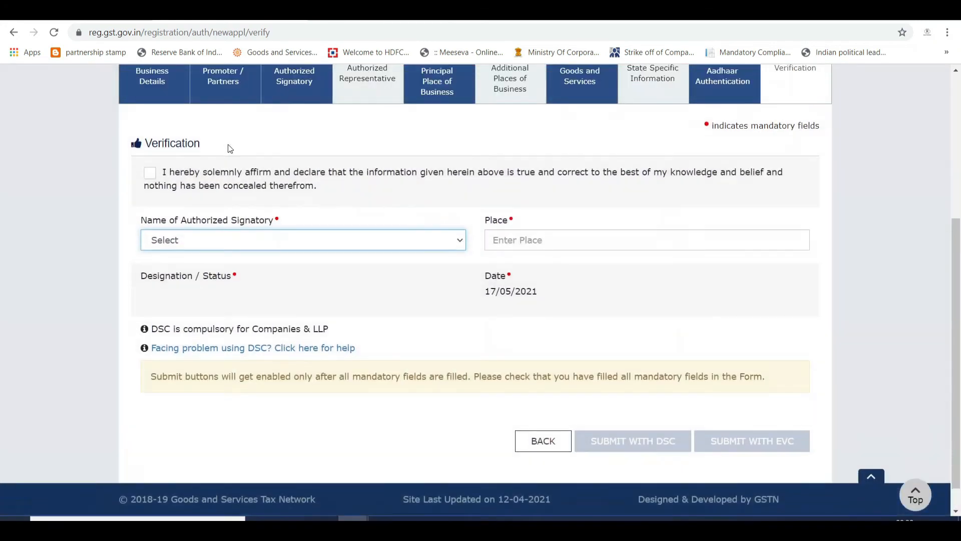
{"action": "scroll", "coordinate": [228, 144], "scroll_direction": "up", "scroll_amount": 2}
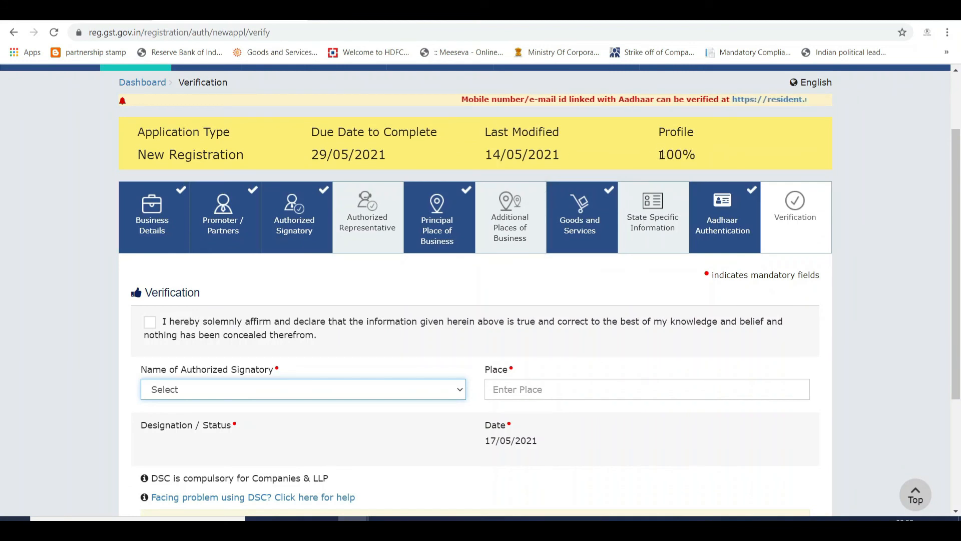
{"action": "double_click", "coordinate": [689, 154]}
{"action": "left_click_drag", "start_coordinate": [690, 154], "coordinate": [695, 157]}
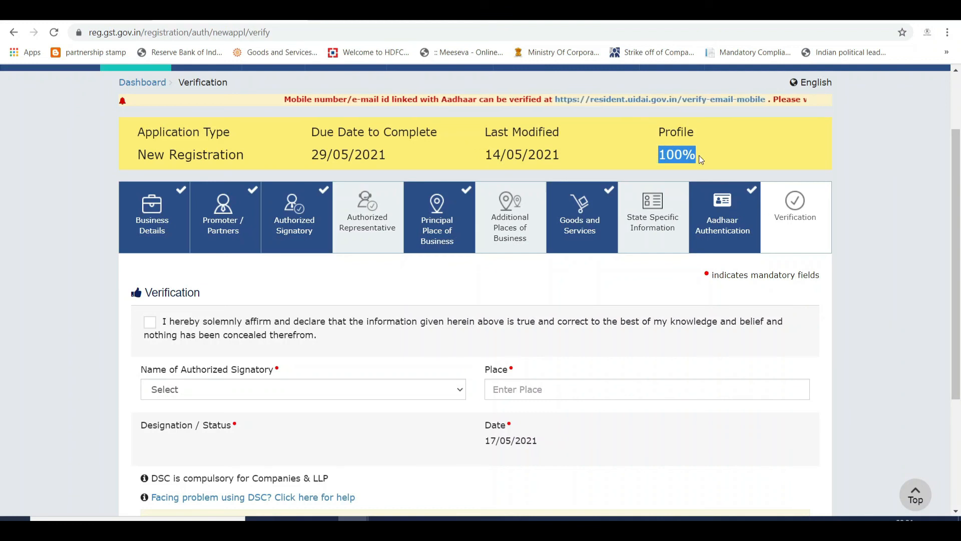
{"action": "left_click", "coordinate": [687, 140]}
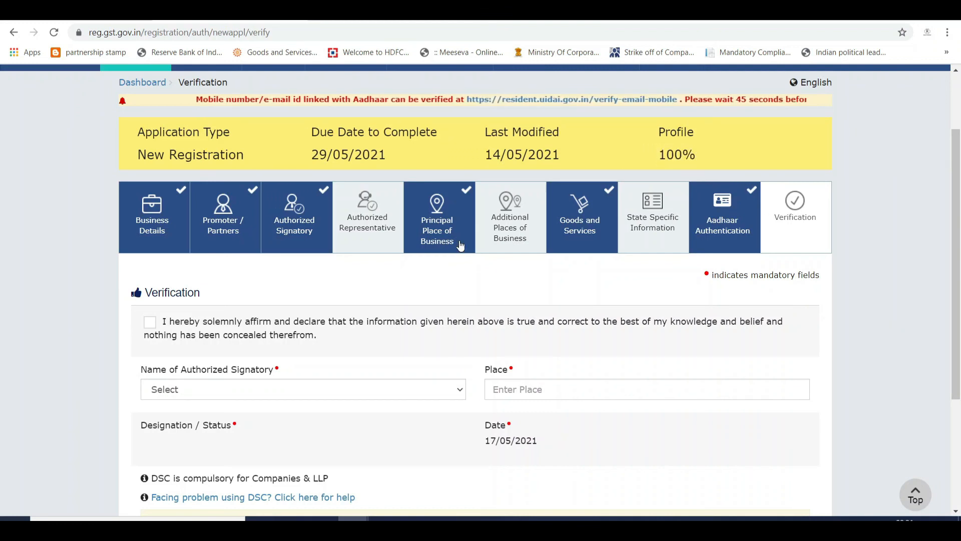
Step: Accept the declaration, choose the proprietor as signatory, enter place VISAKHAPATNAM, and submit with EVC
{"action": "scroll", "coordinate": [430, 262], "scroll_direction": "down", "scroll_amount": 2}
{"action": "scroll", "coordinate": [307, 253], "scroll_direction": "up", "scroll_amount": 1}
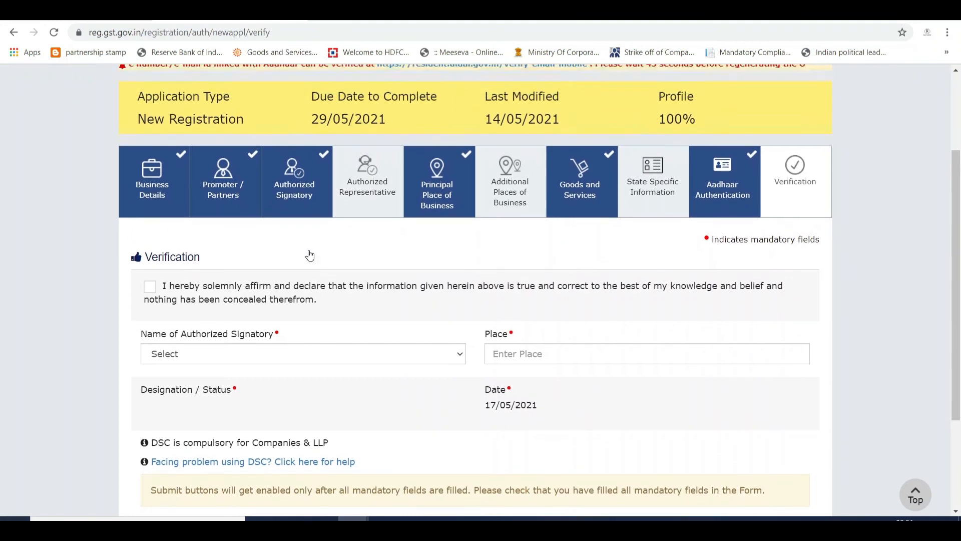
{"action": "left_click", "coordinate": [151, 298]}
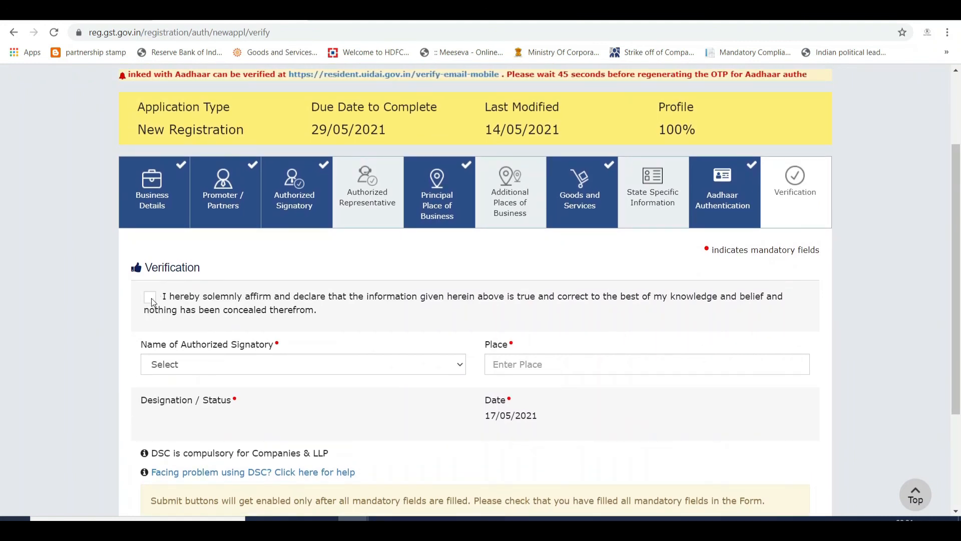
{"action": "left_click", "coordinate": [198, 365]}
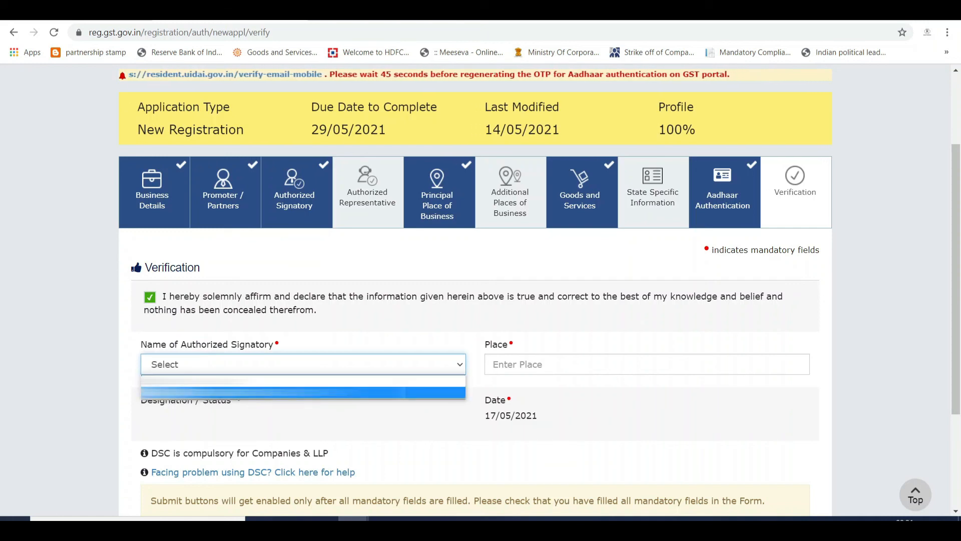
{"action": "left_click", "coordinate": [236, 394]}
{"action": "left_click", "coordinate": [515, 368]}
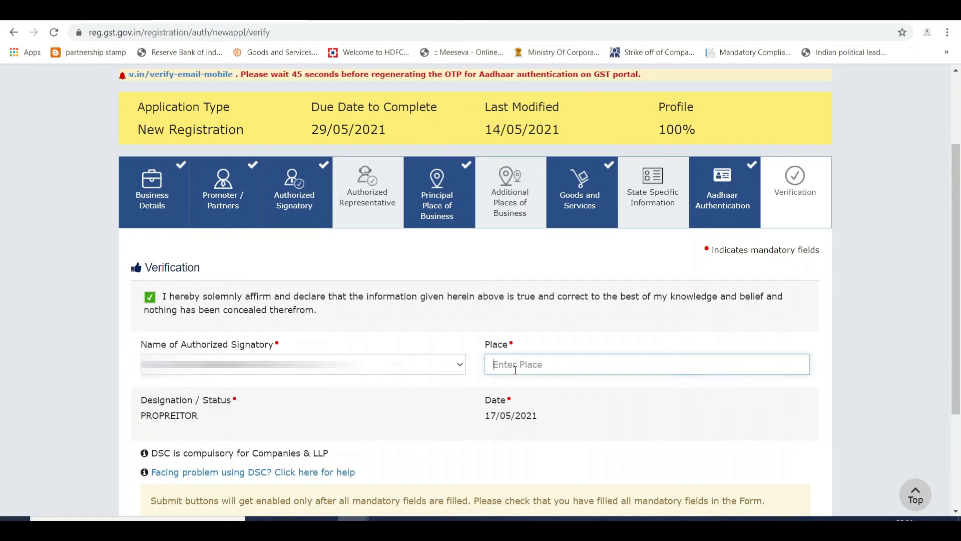
{"action": "type", "text": "VISAKHAPATNAM"}
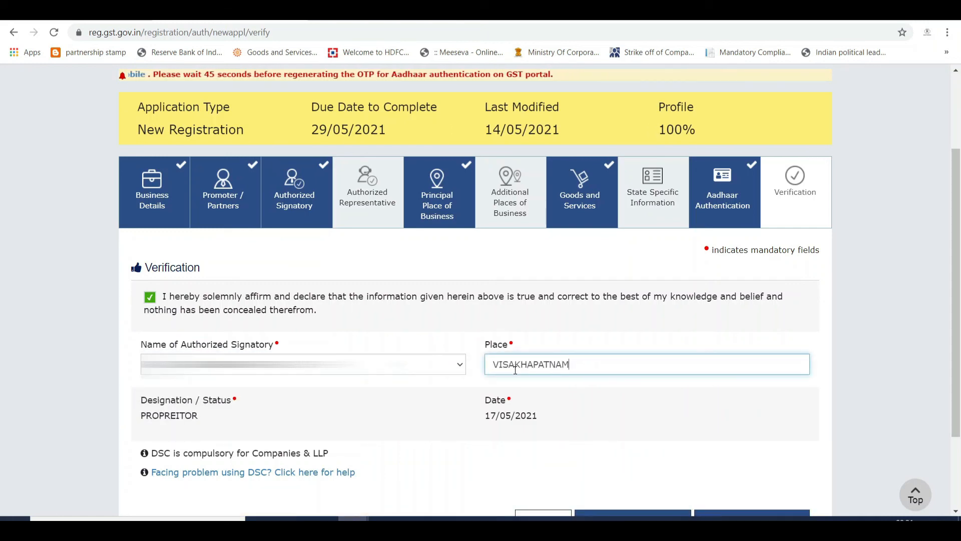
{"action": "left_click", "coordinate": [606, 325]}
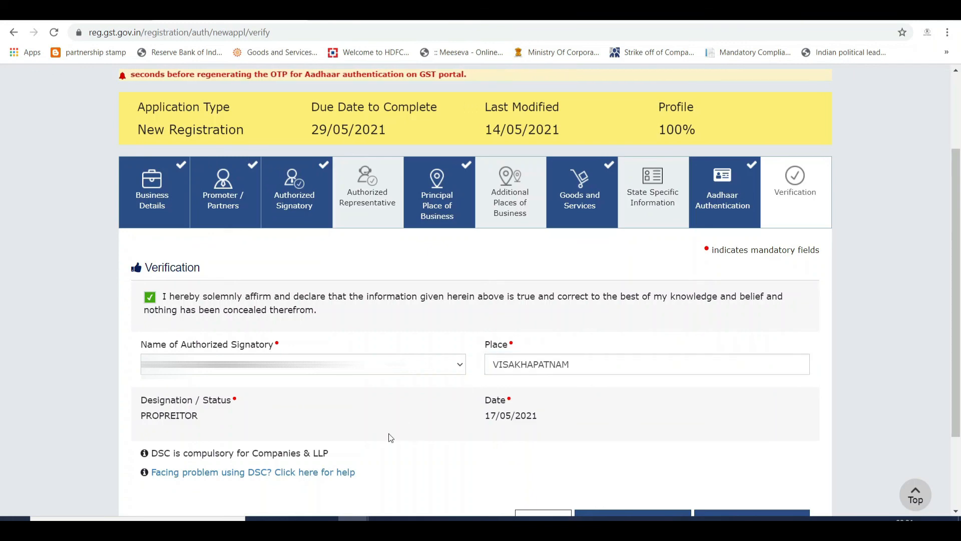
{"action": "scroll", "coordinate": [391, 437], "scroll_direction": "down", "scroll_amount": 1}
{"action": "scroll", "coordinate": [391, 438], "scroll_direction": "down", "scroll_amount": 1}
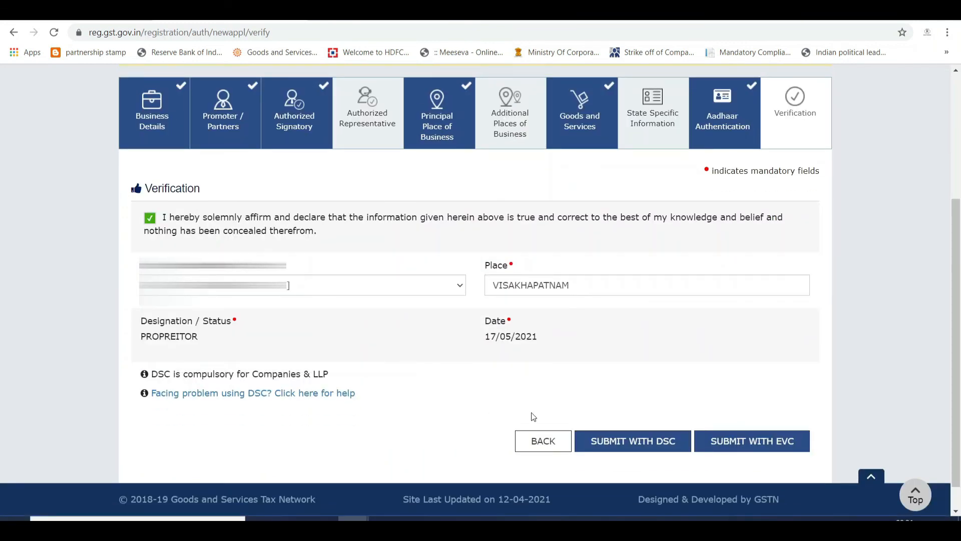
{"action": "left_click", "coordinate": [760, 441]}
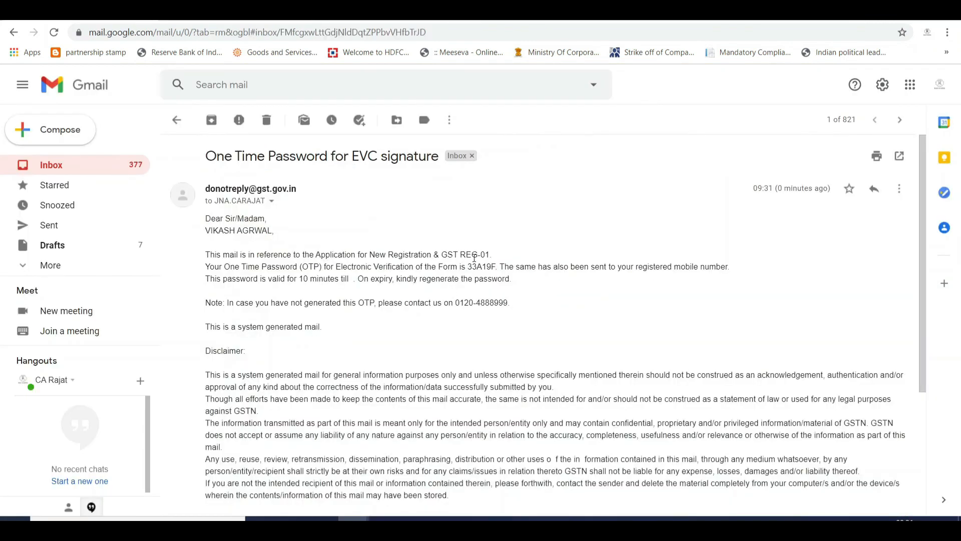
Step: Copy the EVC one-time password from the Gmail message into the portal's OTP field and validate it
{"action": "left_click_drag", "start_coordinate": [469, 269], "coordinate": [486, 269]}
{"action": "left_click", "coordinate": [478, 269]}
{"action": "left_click", "coordinate": [230, 15]}
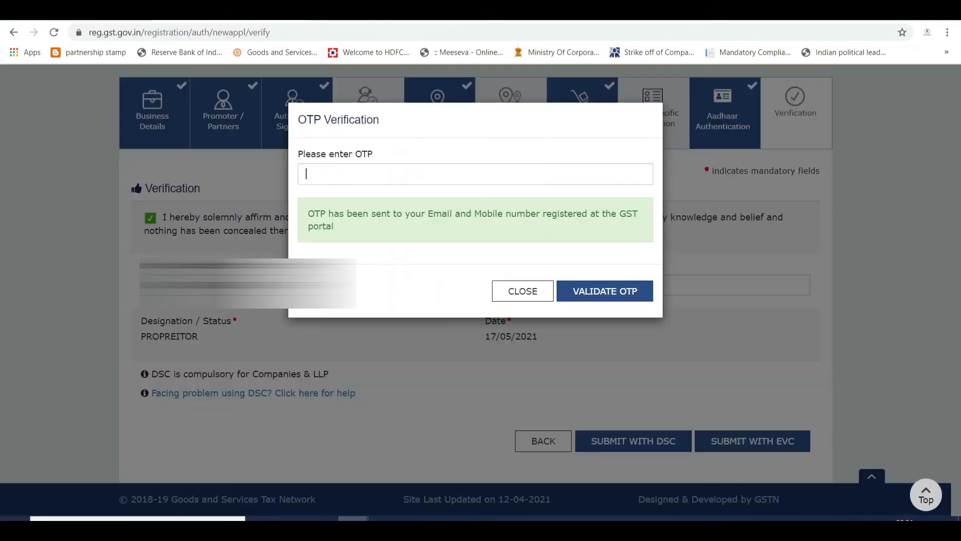
{"action": "key", "text": "ctrl+v"}
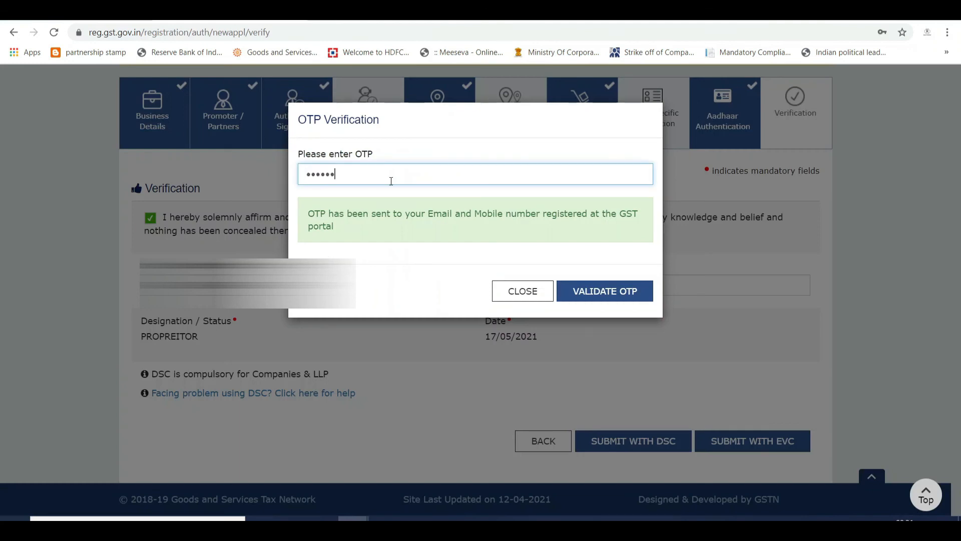
{"action": "left_click", "coordinate": [607, 289]}
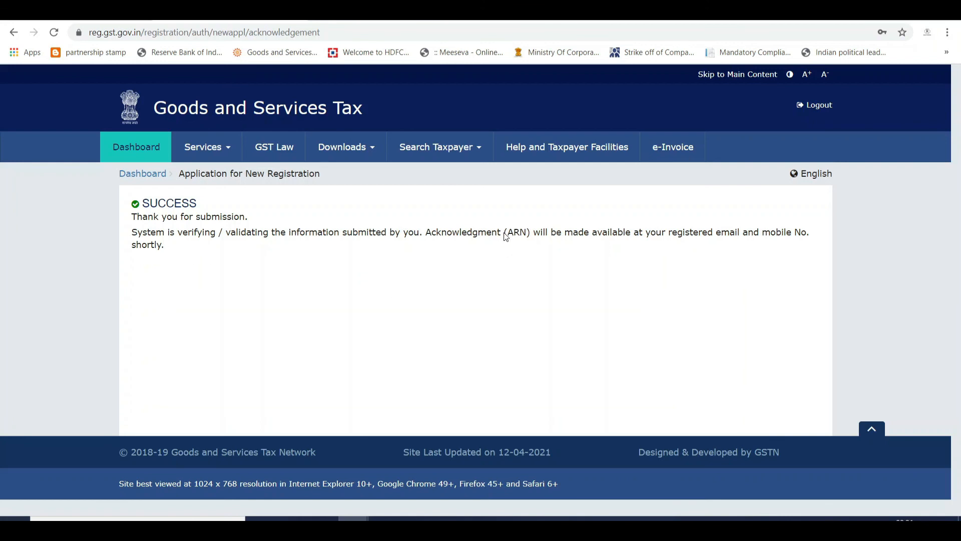
{"action": "left_click_drag", "start_coordinate": [505, 237], "coordinate": [531, 241]}
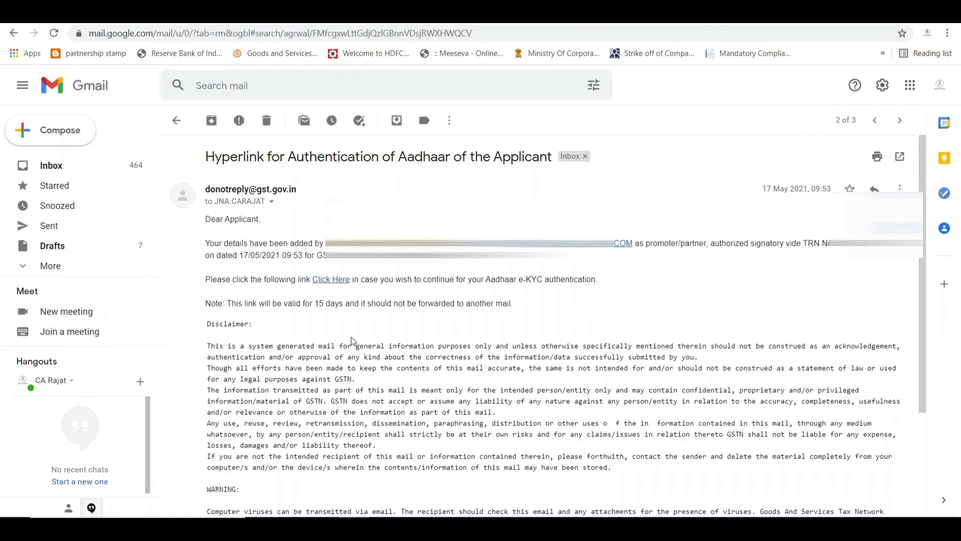
Step: Locate the ARN in the 'Intimation of ARN generated dated 30/05/2021' email
{"action": "scroll", "coordinate": [331, 228], "scroll_direction": "down", "scroll_amount": 2}
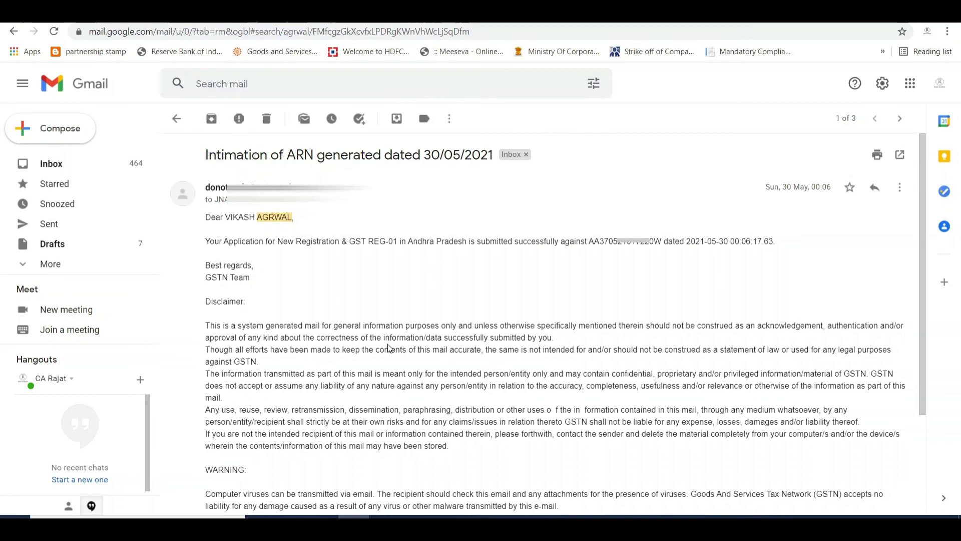
{"action": "scroll", "coordinate": [389, 347], "scroll_direction": "down", "scroll_amount": 1}
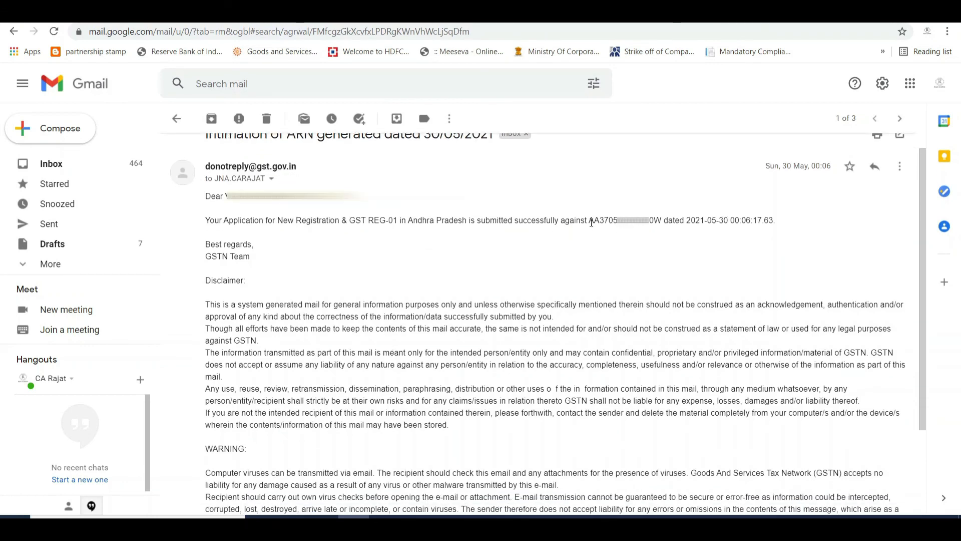
{"action": "left_click_drag", "start_coordinate": [589, 220], "coordinate": [659, 223]}
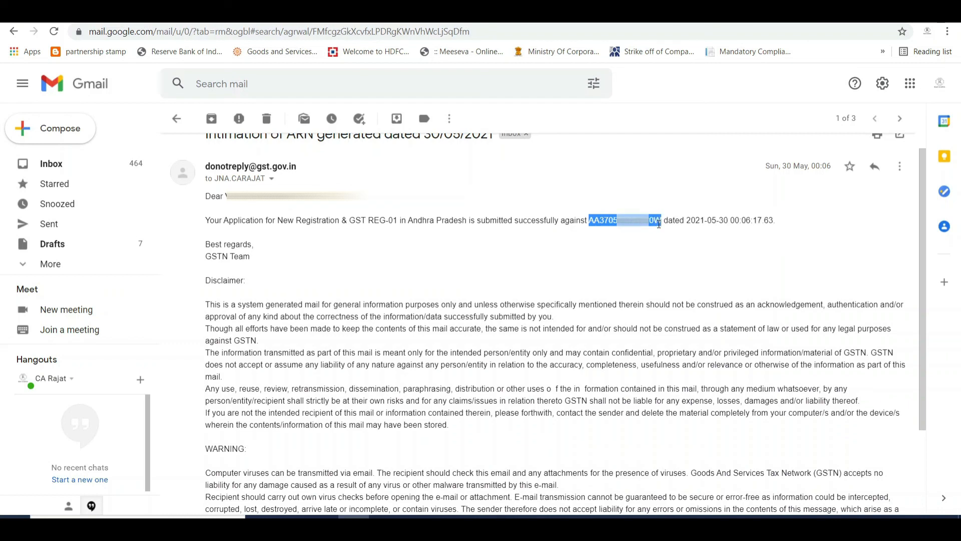
{"action": "left_click", "coordinate": [553, 255]}
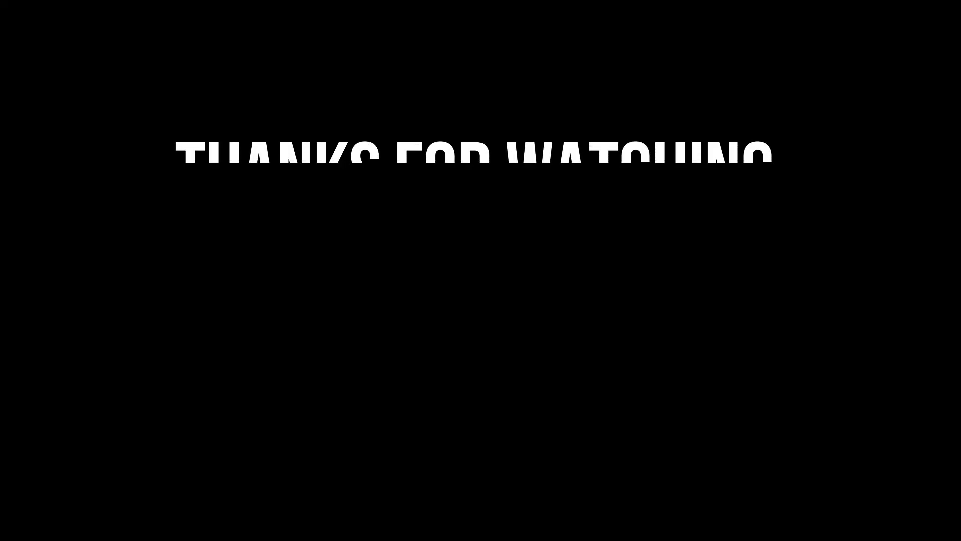